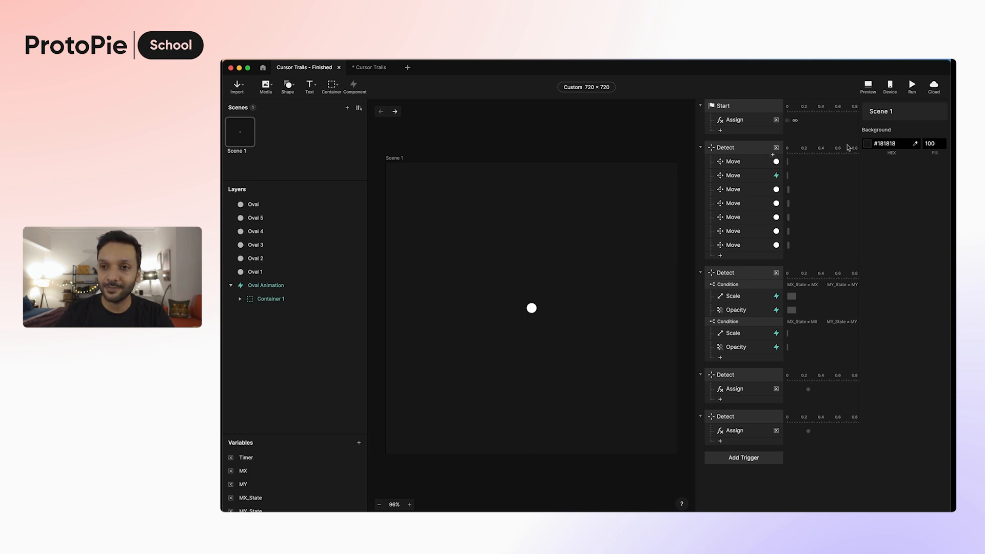
# - Preview the finished cursor trails prototype and switch to the Cursor Trails working file
pyautogui.click(868, 86)
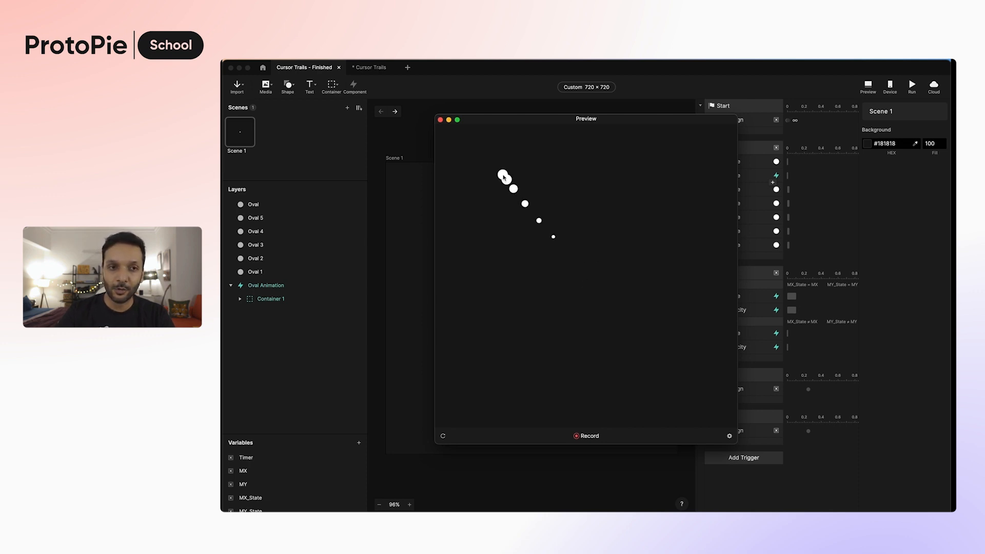
pyautogui.click(382, 68)
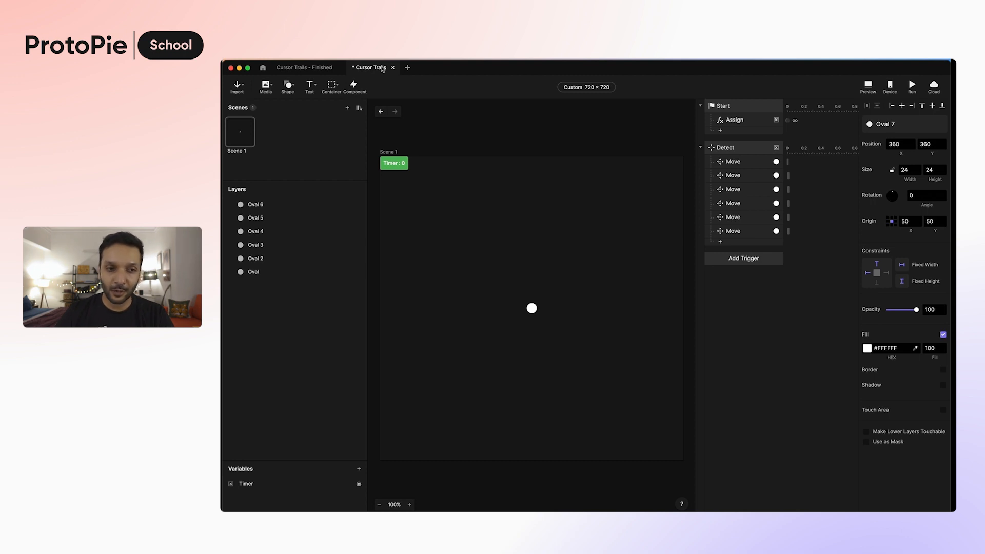
# - Duplicate the Oval layer and rename the copy as Oval Animation
pyautogui.click(310, 273)
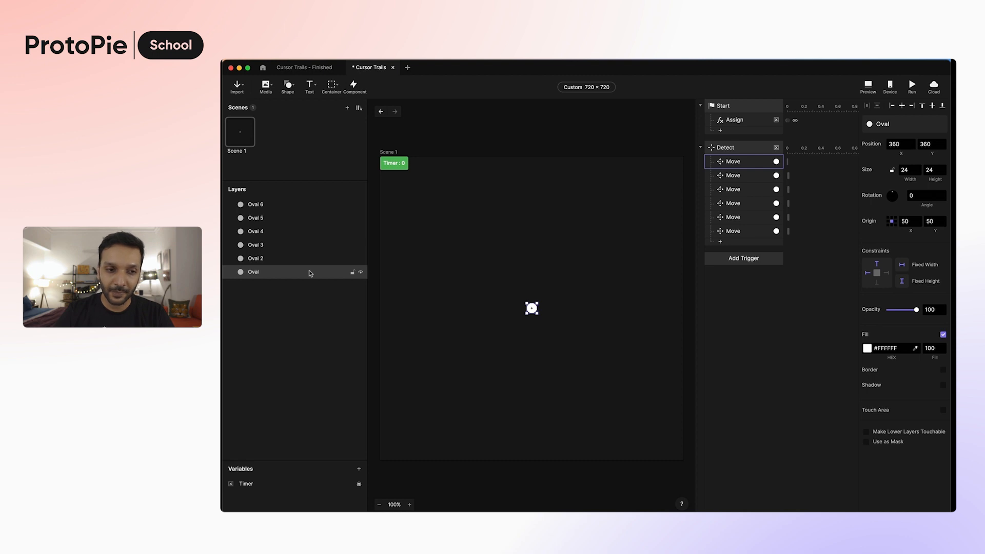
pyautogui.press('super+d')
pyautogui.doubleClick(276, 272)
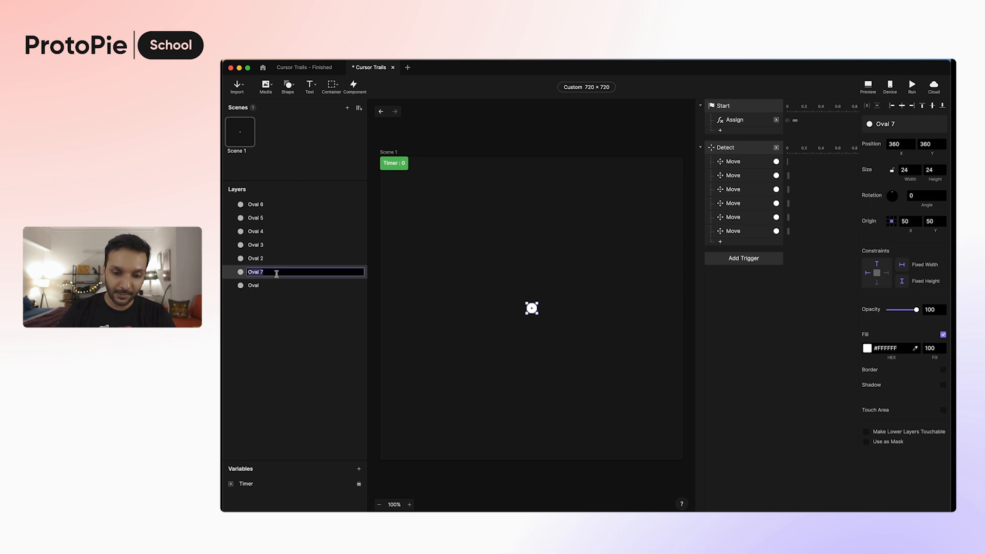
pyautogui.write('Oval')
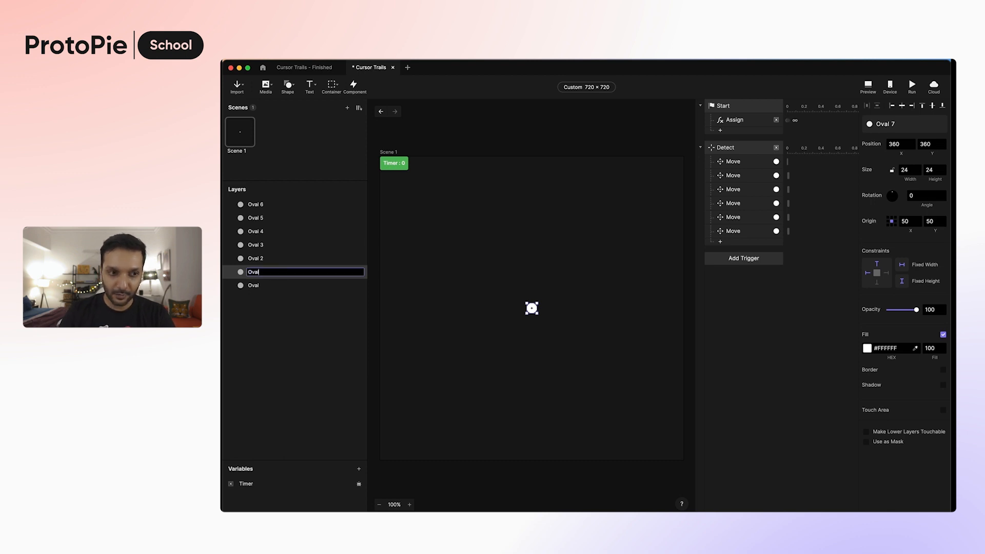
pyautogui.write(' Aniamation')
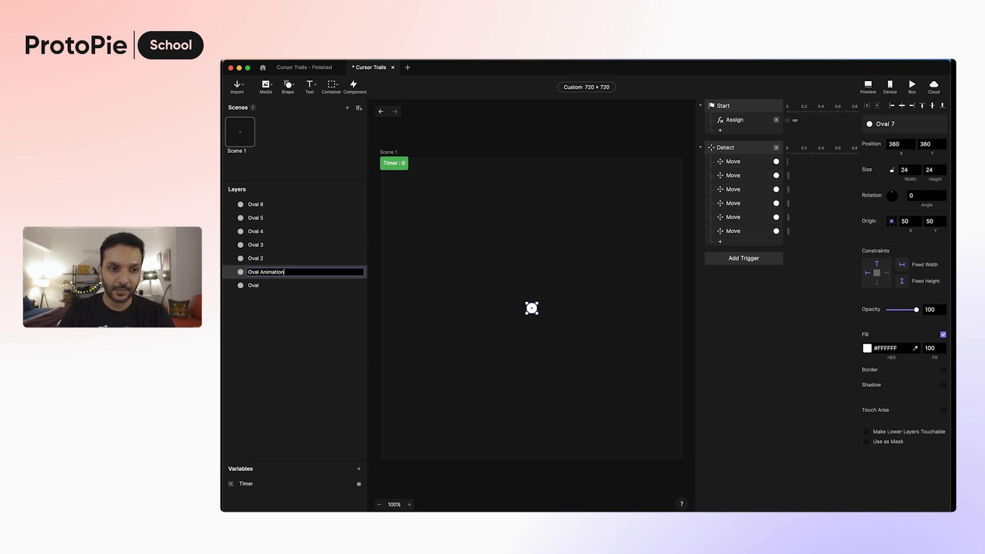
pyautogui.press('Return')
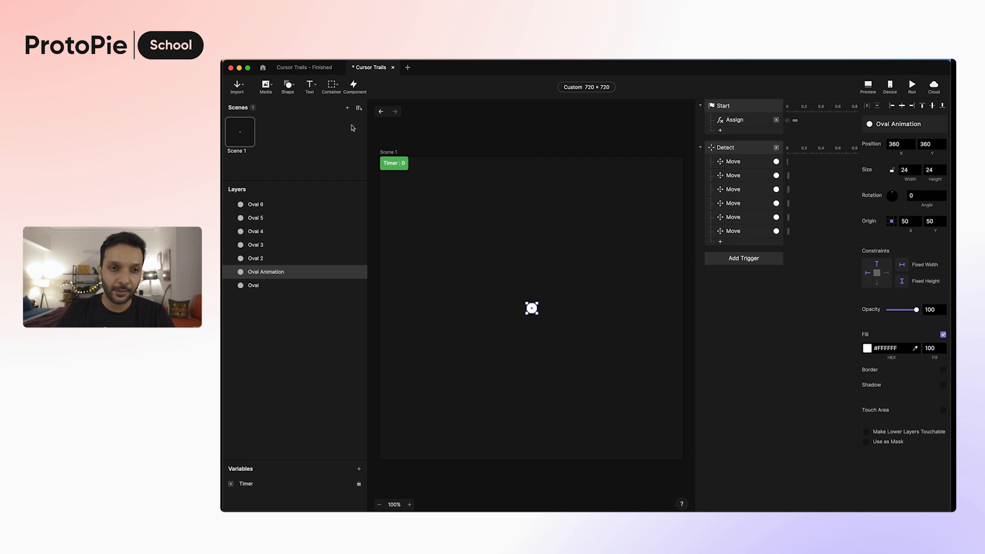
# - Convert the Oval Animation layer into a component and set its main component's background to #181818
pyautogui.click(354, 86)
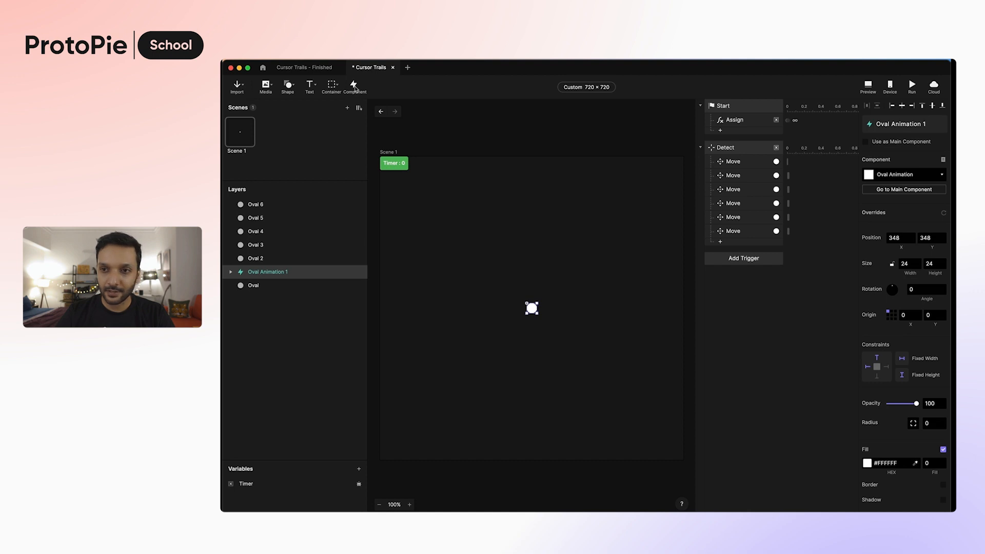
pyautogui.click(904, 189)
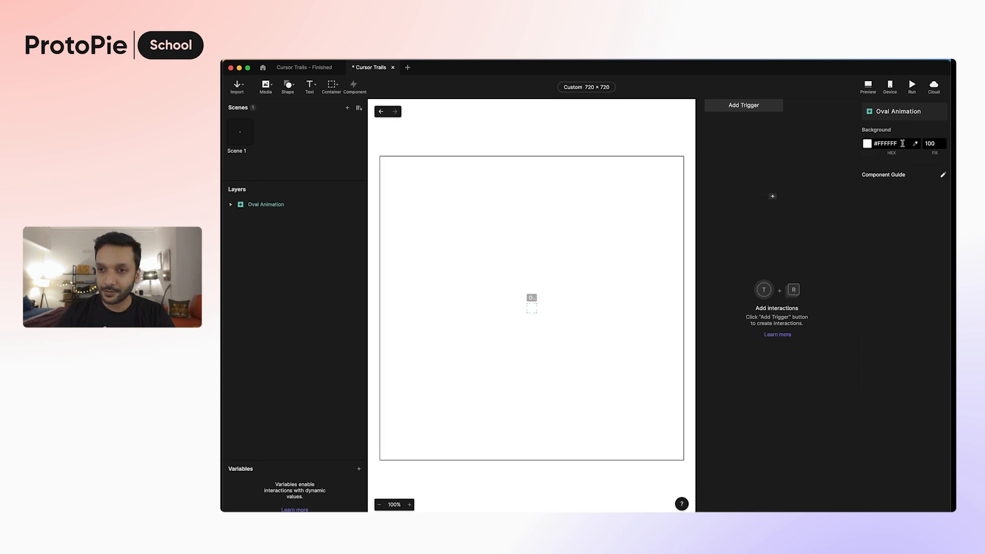
pyautogui.moveTo(901, 144); pyautogui.dragTo(879, 143)
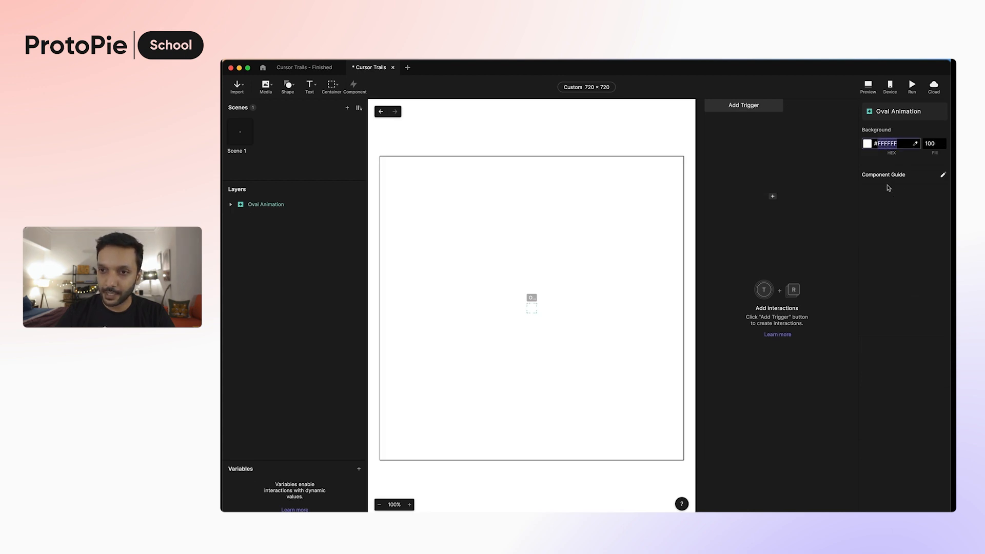
pyautogui.write('181818')
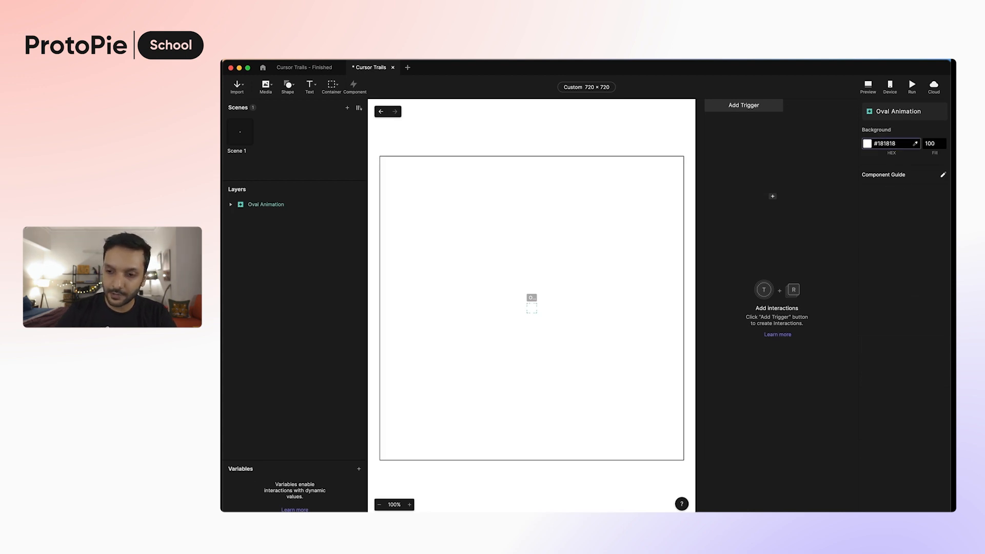
pyautogui.press('Return')
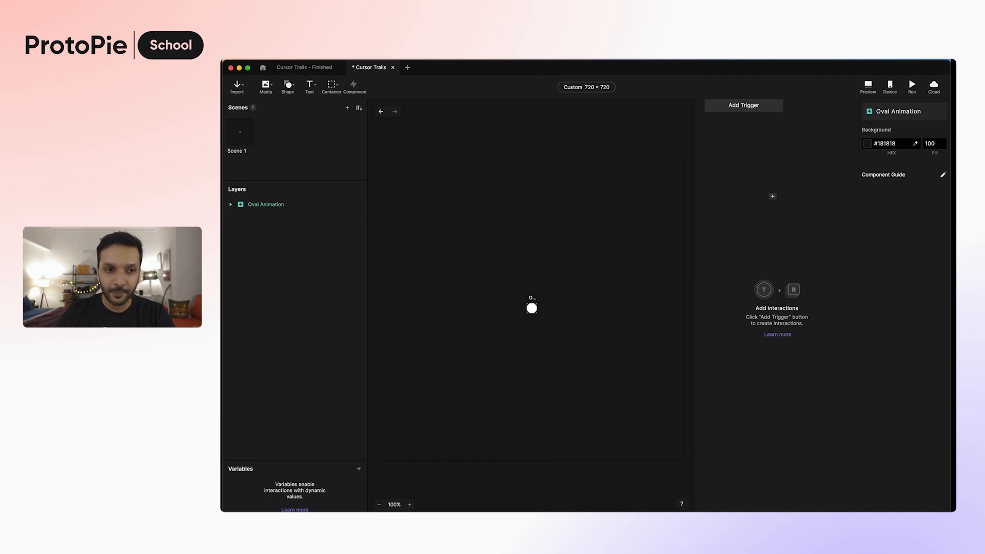
# - Rename the layer nested inside the Oval Animation component as Oval
pyautogui.click(231, 205)
pyautogui.doubleClick(279, 218)
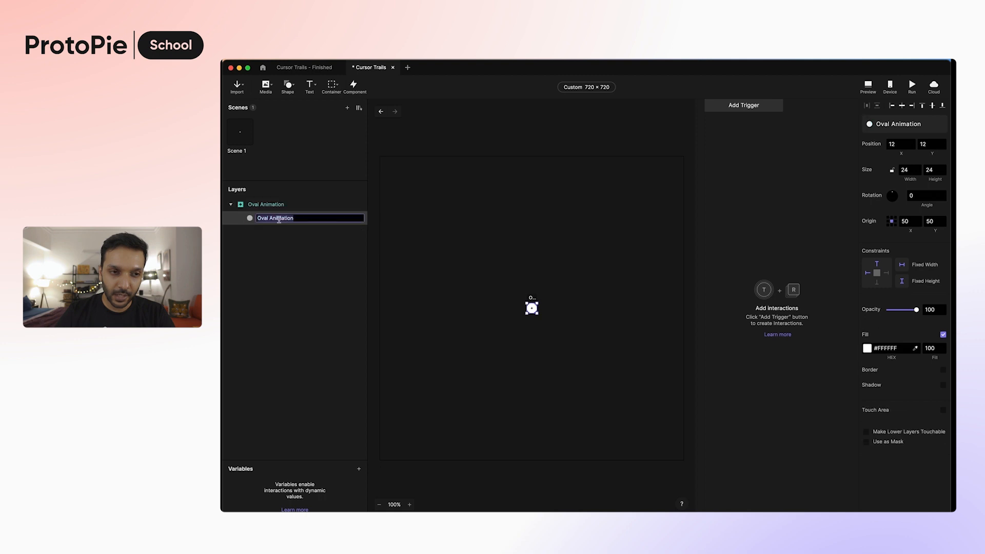
pyautogui.write('Ova')
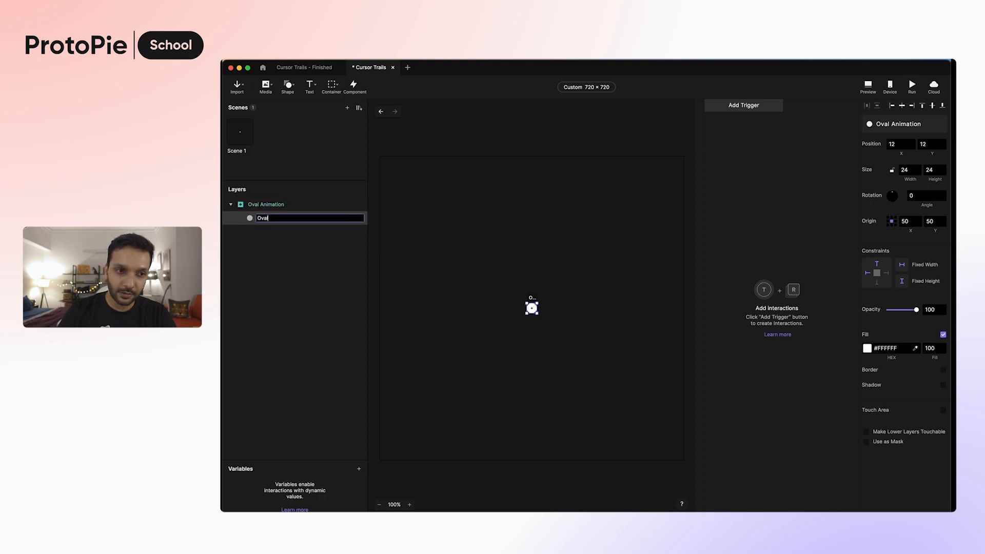
pyautogui.write('l')
pyautogui.press('Return')
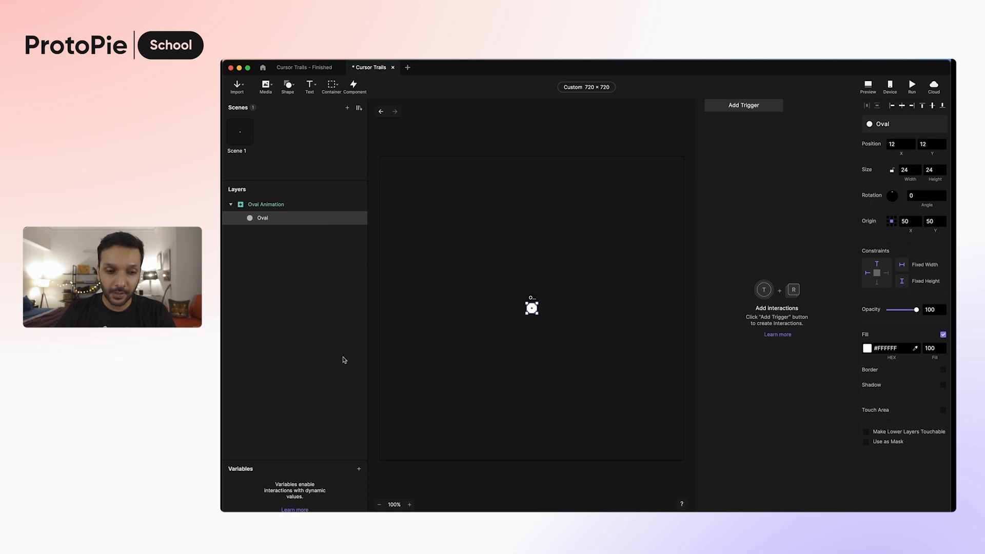
# - Create a number variable named Timer in the component and show its debug read-out on the canvas
pyautogui.click(359, 473)
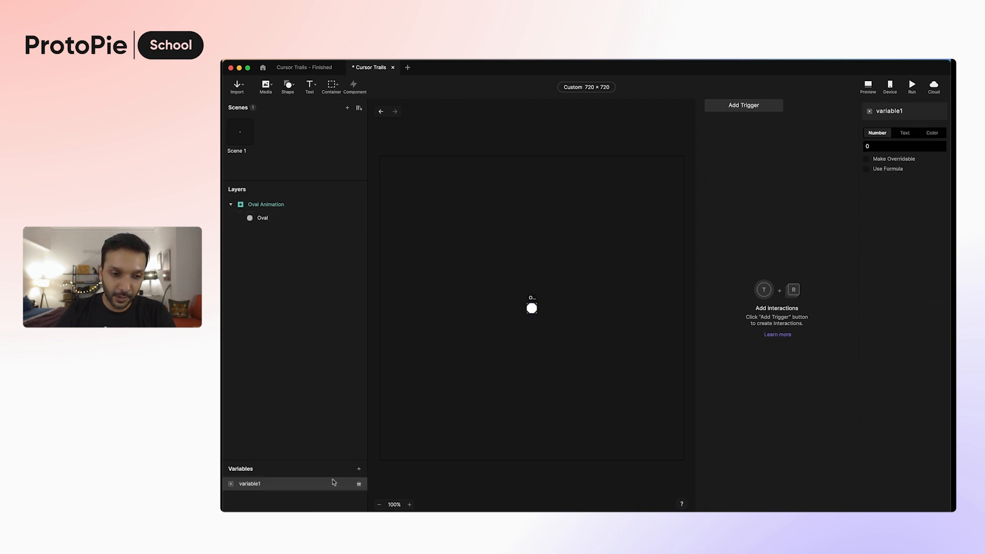
pyautogui.doubleClick(259, 485)
pyautogui.write('O')
pyautogui.press('BackSpace')
pyautogui.write('Timer')
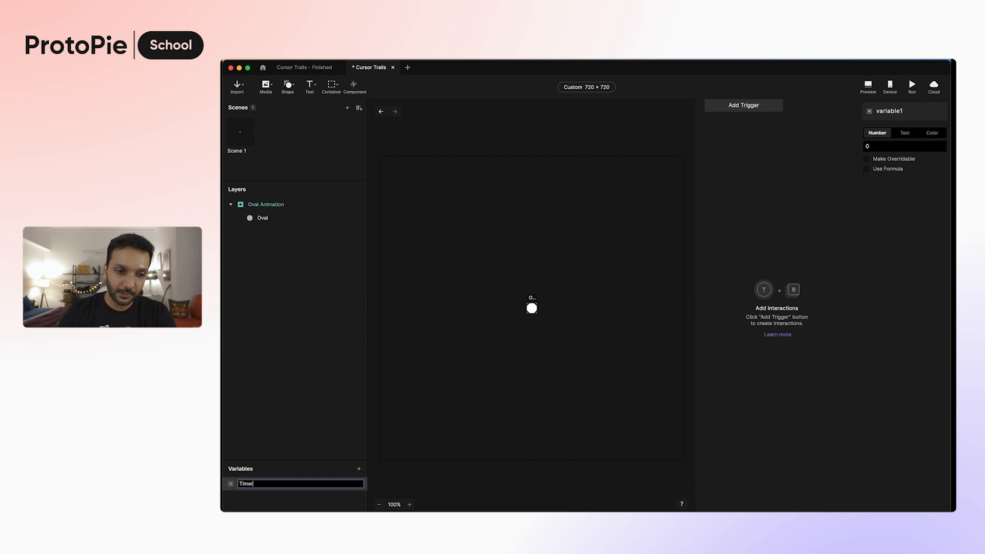
pyautogui.press('Return')
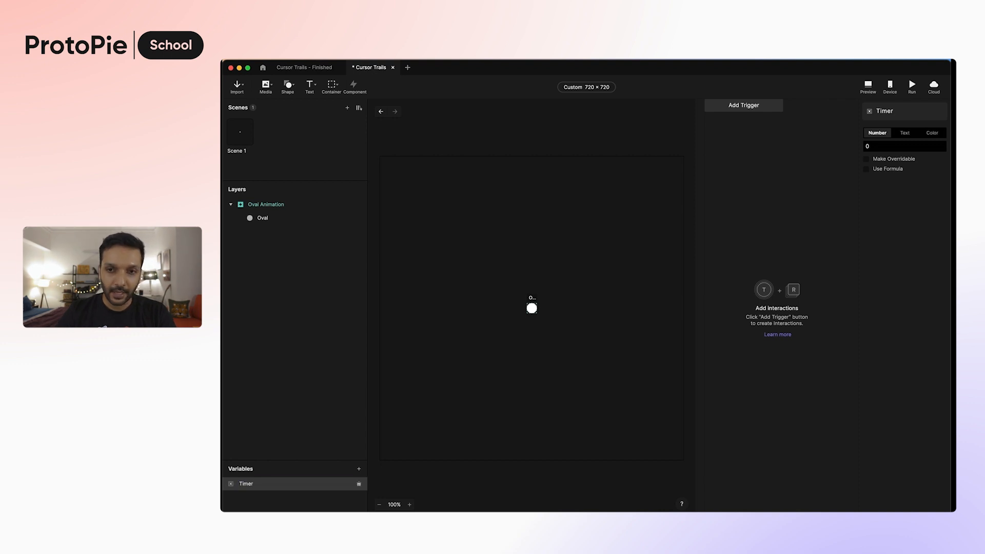
pyautogui.click(358, 485)
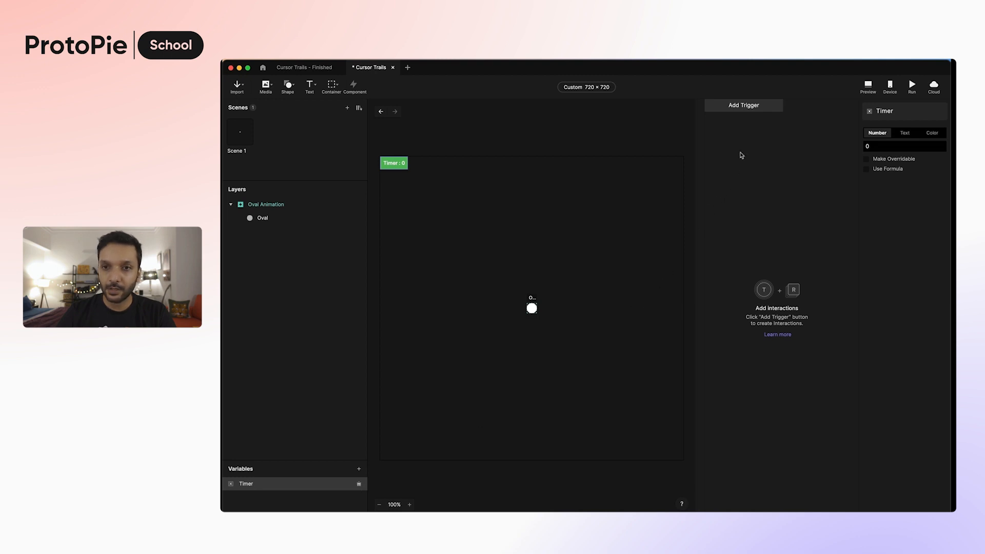
# - Add a Start trigger with an Assign response to the component
pyautogui.click(747, 111)
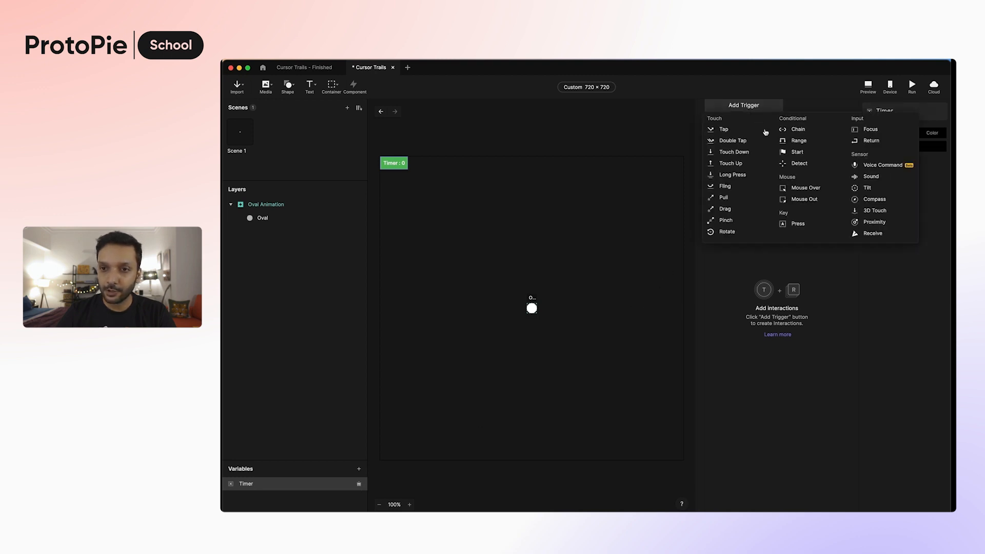
pyautogui.click(783, 152)
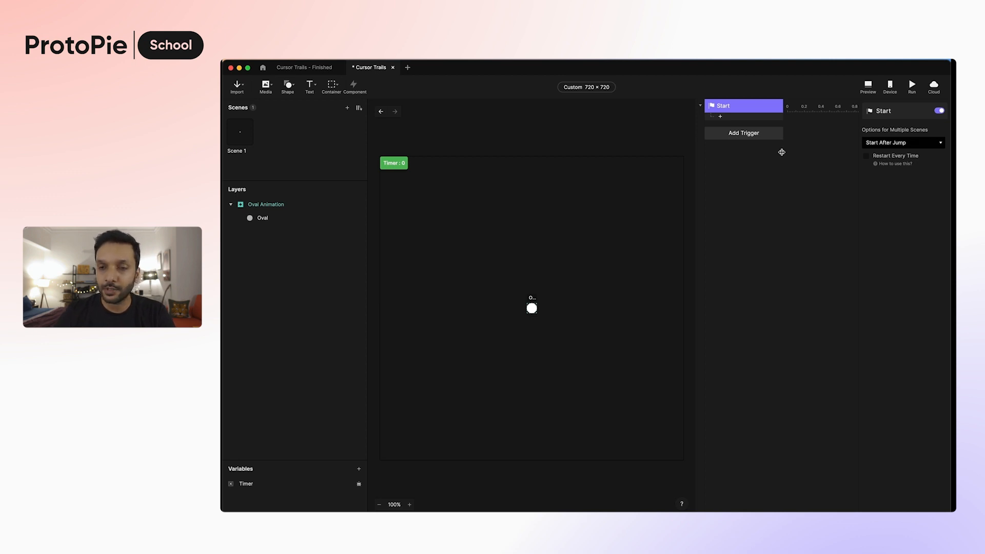
pyautogui.click(752, 118)
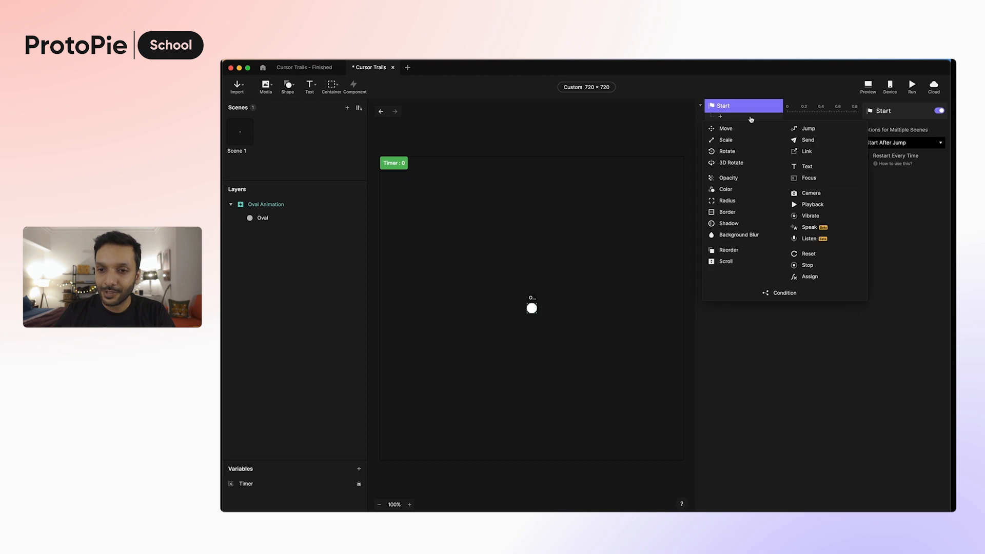
pyautogui.click(809, 277)
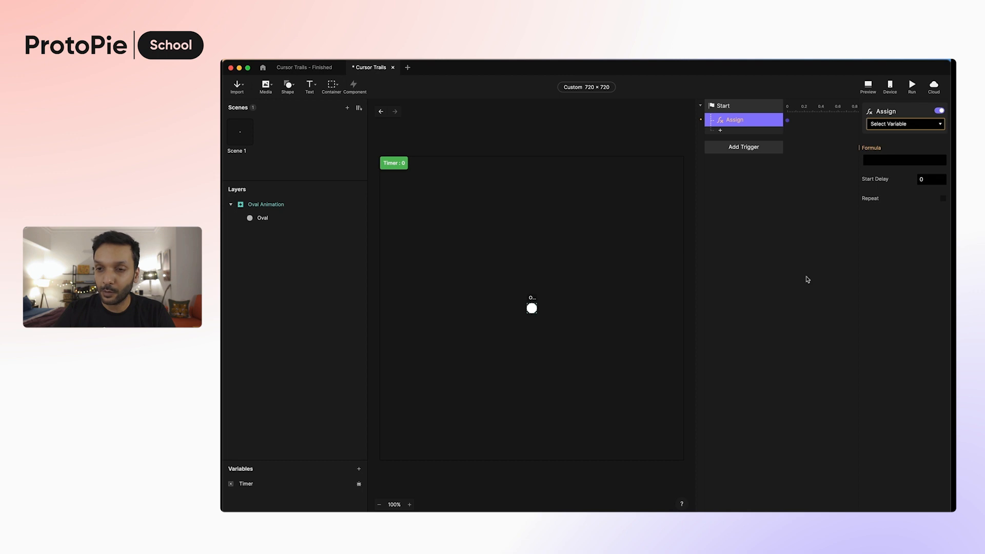
# - Make the Assign response target the Timer variable with the formula Timer+0.1
pyautogui.click(910, 126)
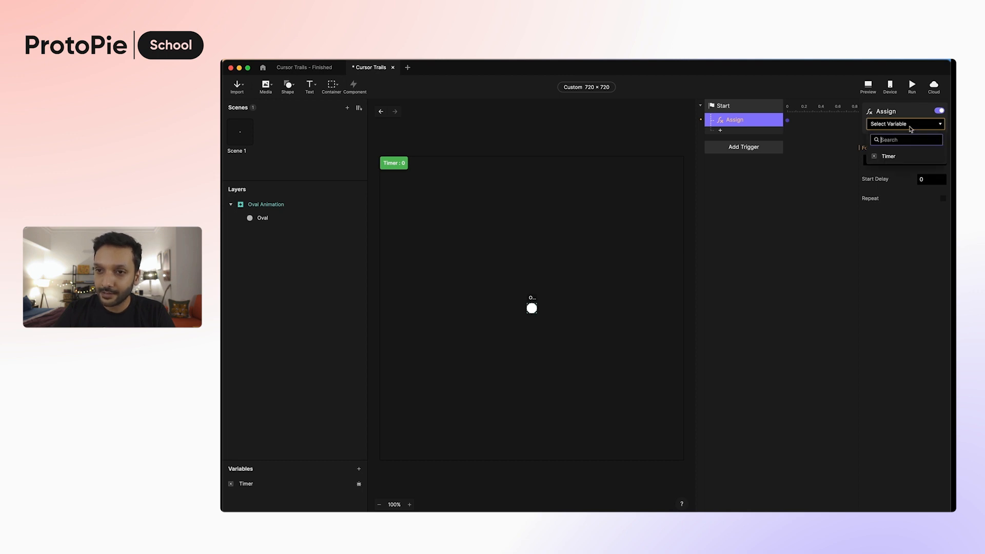
pyautogui.click(908, 155)
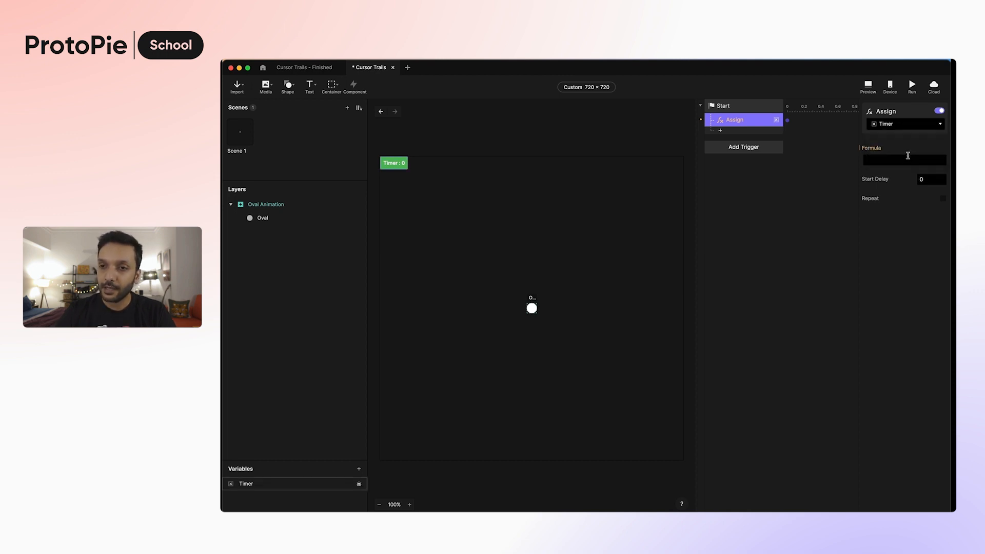
pyautogui.click(907, 160)
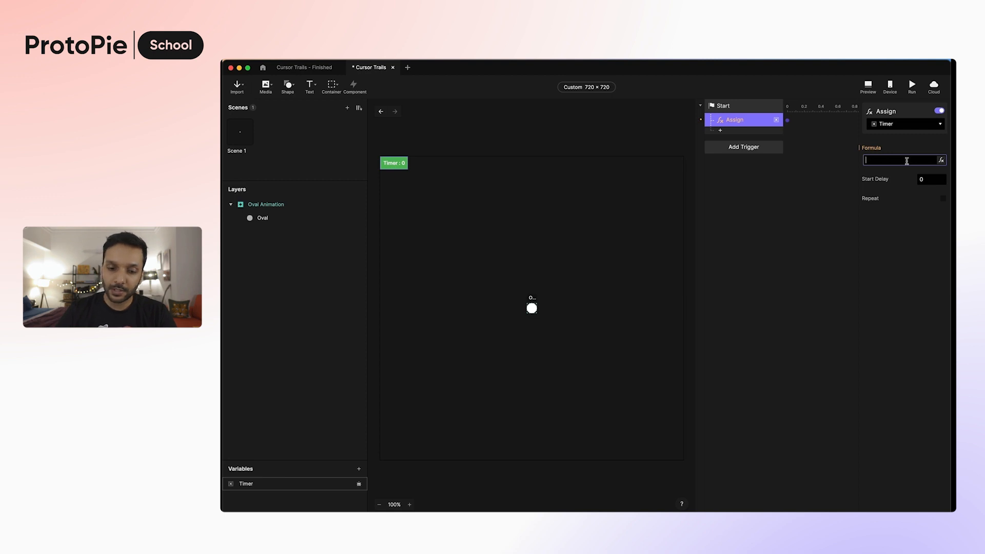
pyautogui.write('Timer')
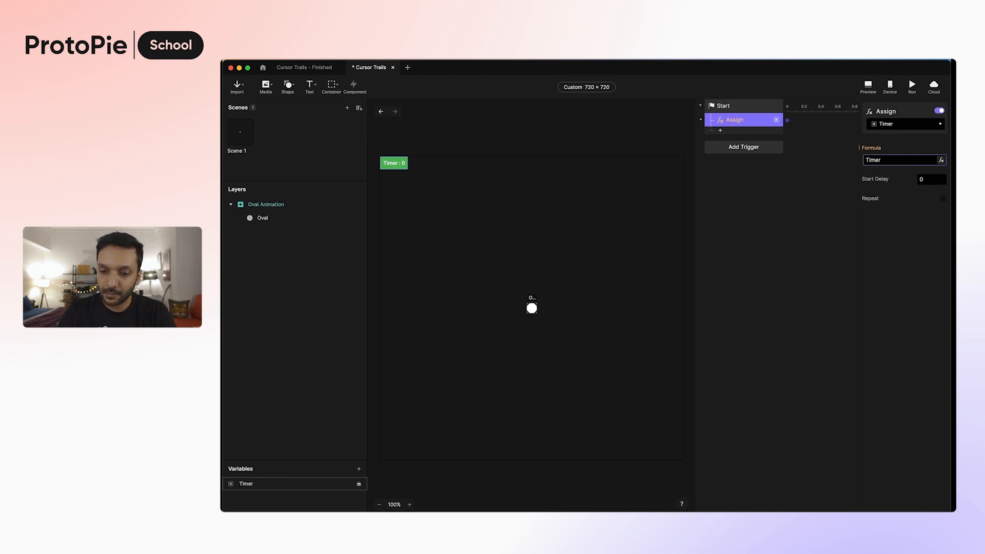
pyautogui.write('+0.1')
pyautogui.press('Return')
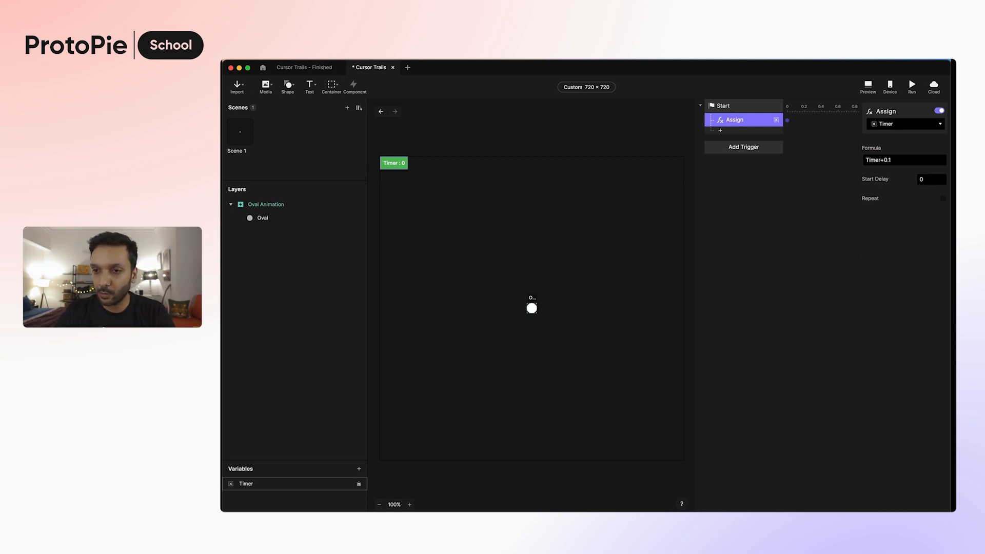
# - Make the Assign response repeat infinitely at an interval of 0.1 seconds
pyautogui.click(944, 199)
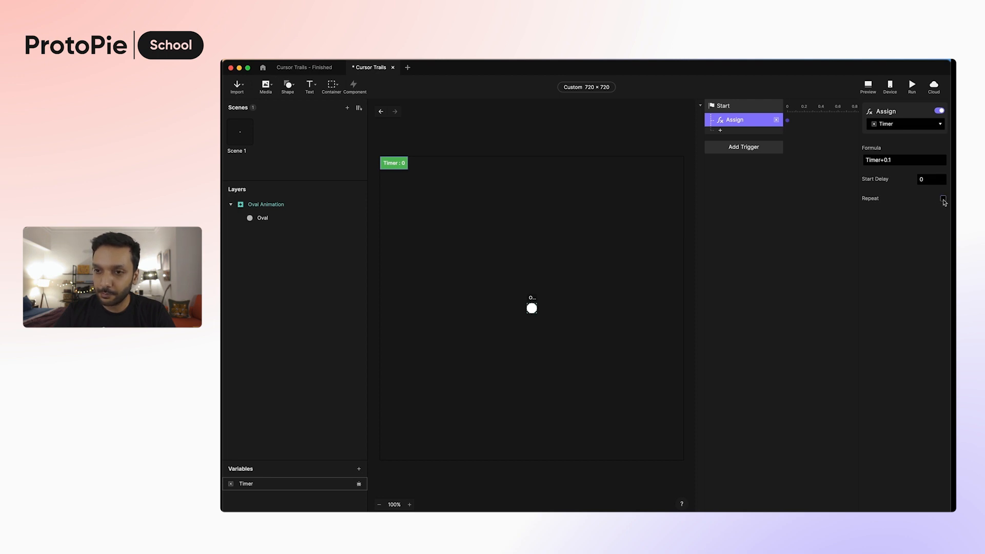
pyautogui.click(921, 227)
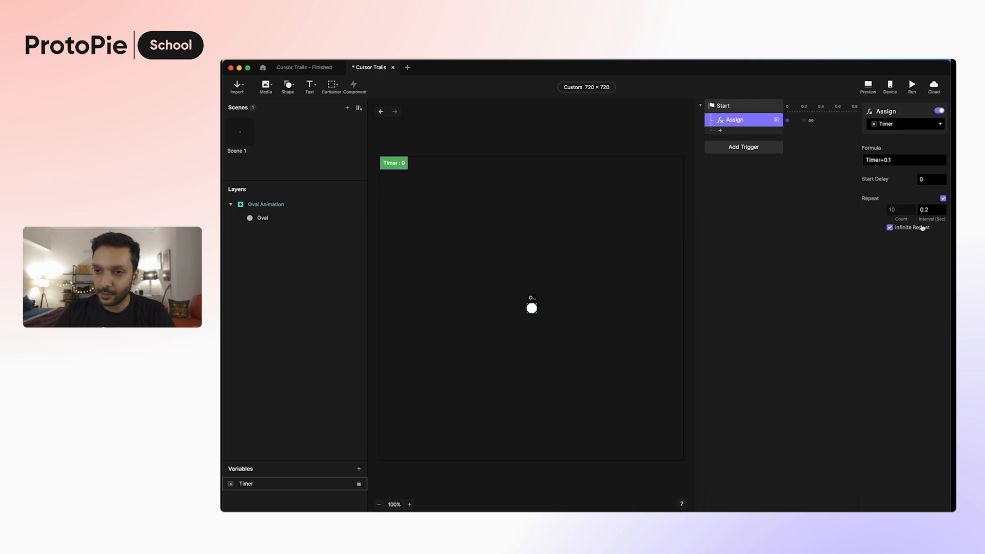
pyautogui.click(934, 210)
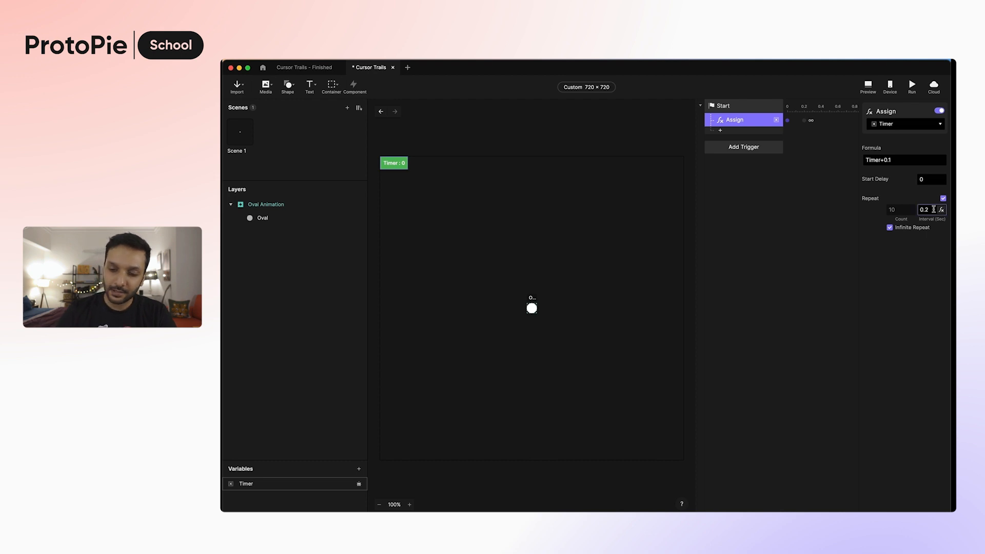
pyautogui.press('BackSpace')
pyautogui.write('1')
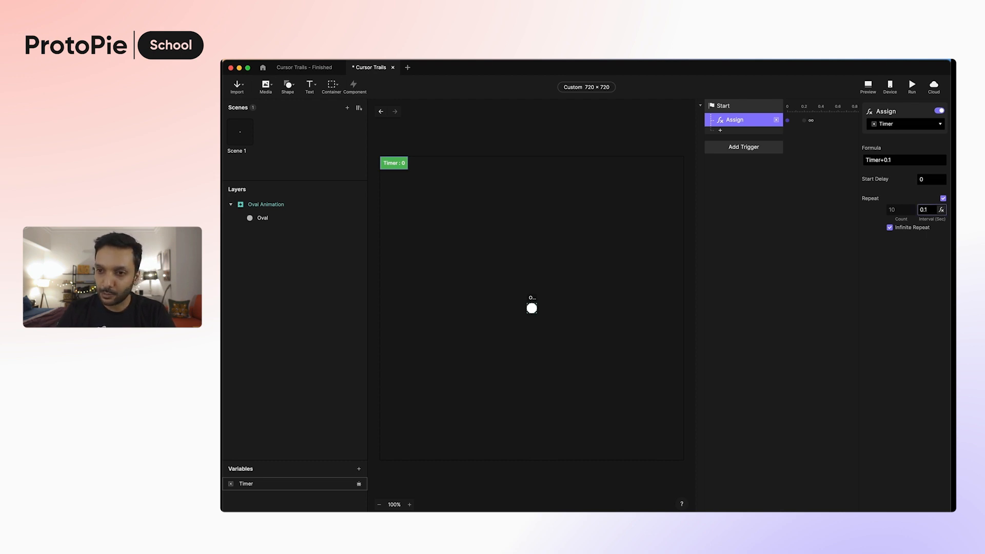
pyautogui.press('Return')
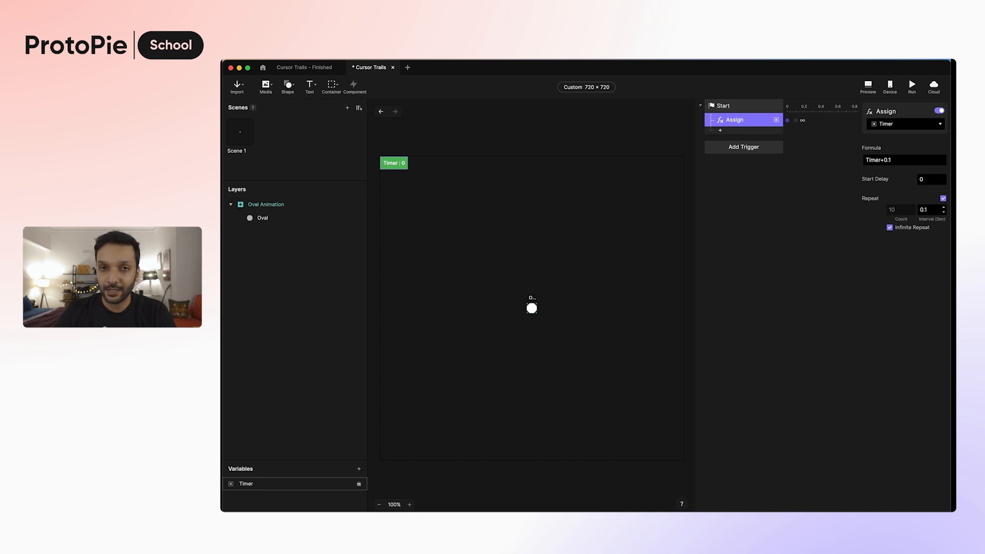
# - Add a Detect trigger that watches the Timer variable
pyautogui.click(764, 153)
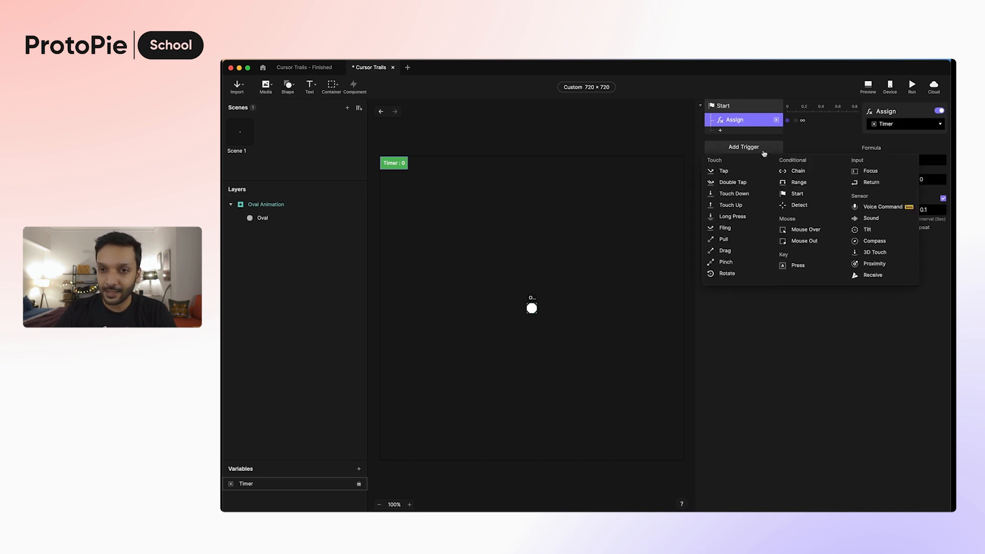
pyautogui.click(795, 206)
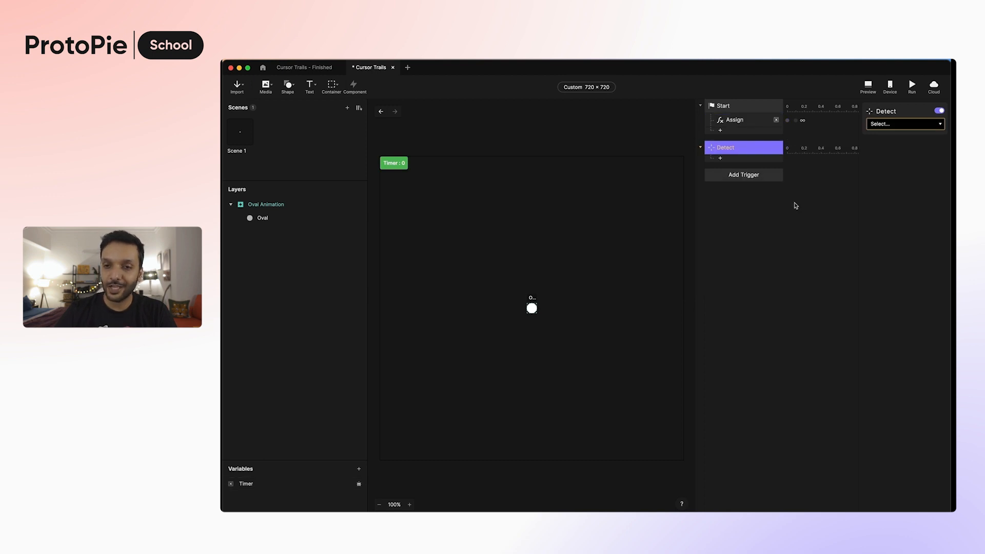
pyautogui.click(889, 129)
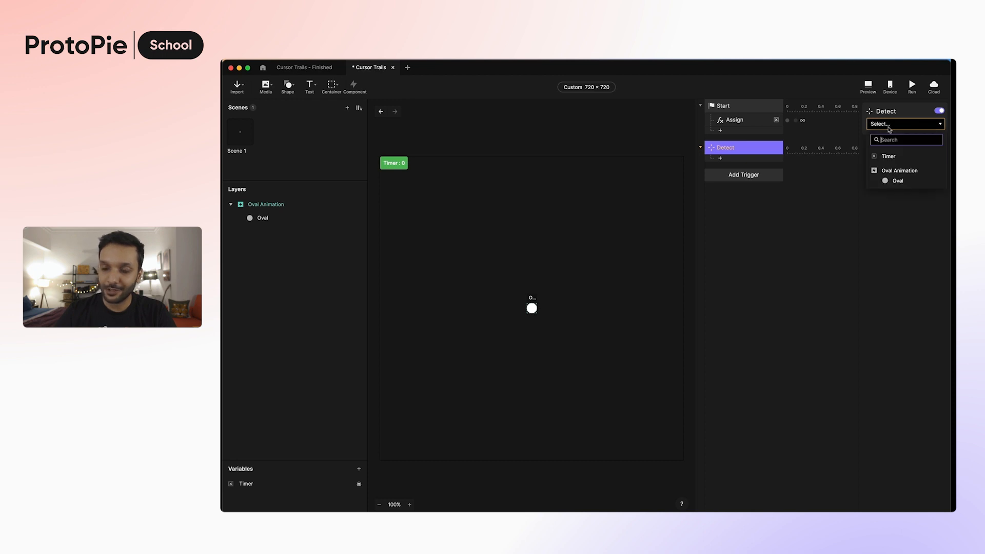
pyautogui.click(906, 158)
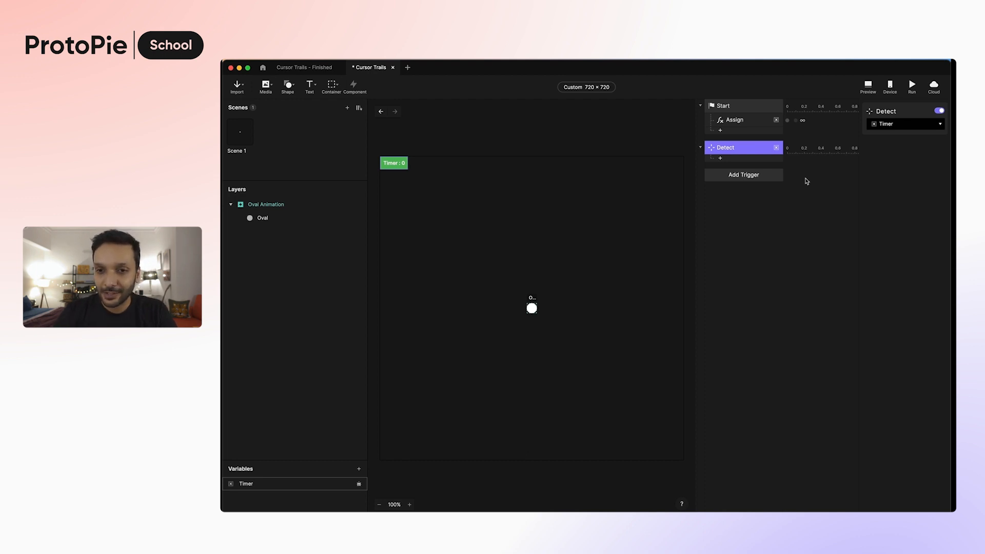
# - Add a Move response under the Detect trigger with the Oval layer as its target
pyautogui.click(758, 162)
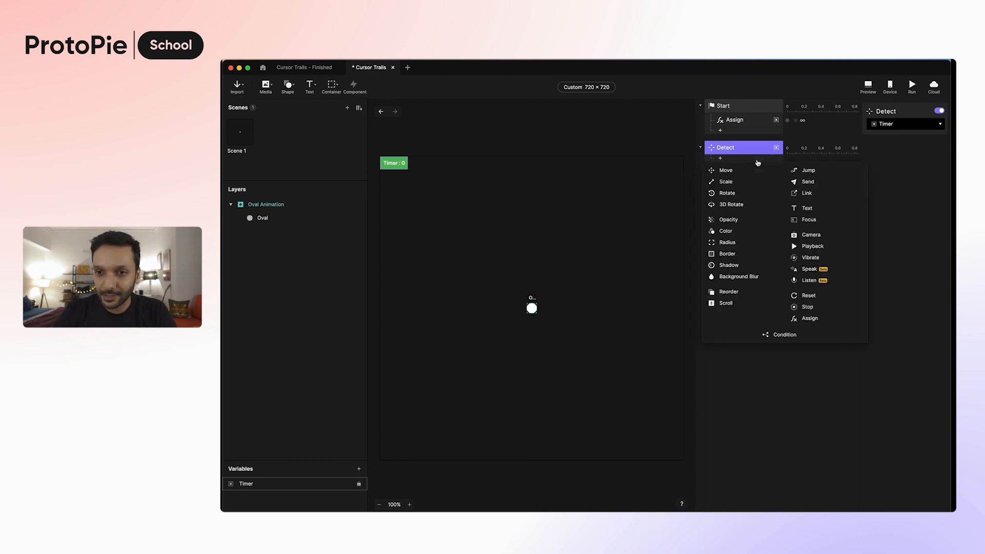
pyautogui.click(755, 170)
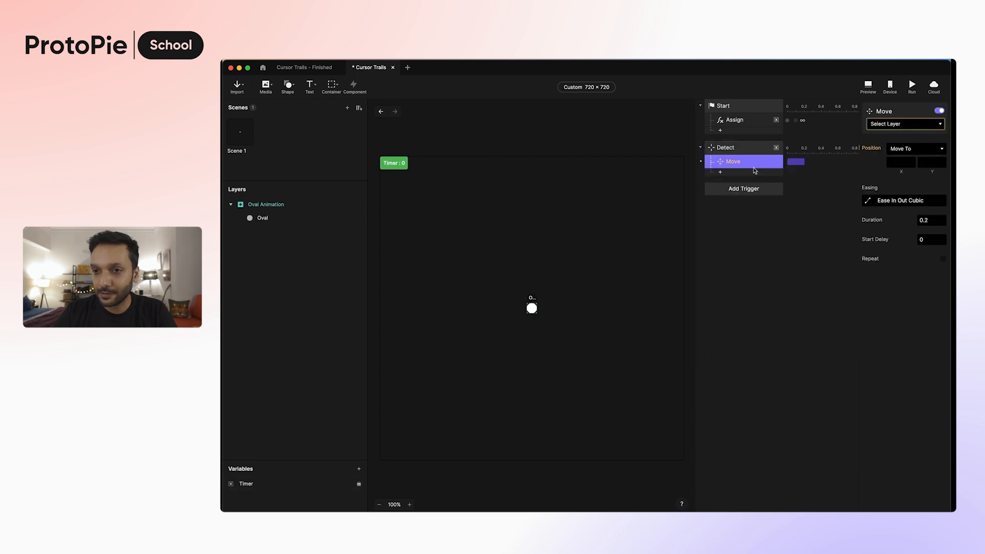
pyautogui.click(883, 125)
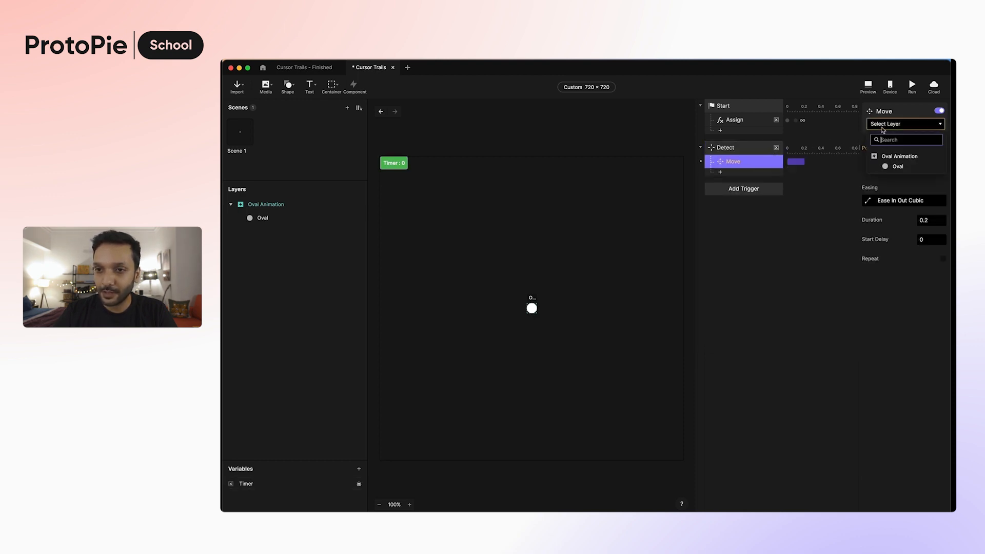
pyautogui.click(896, 167)
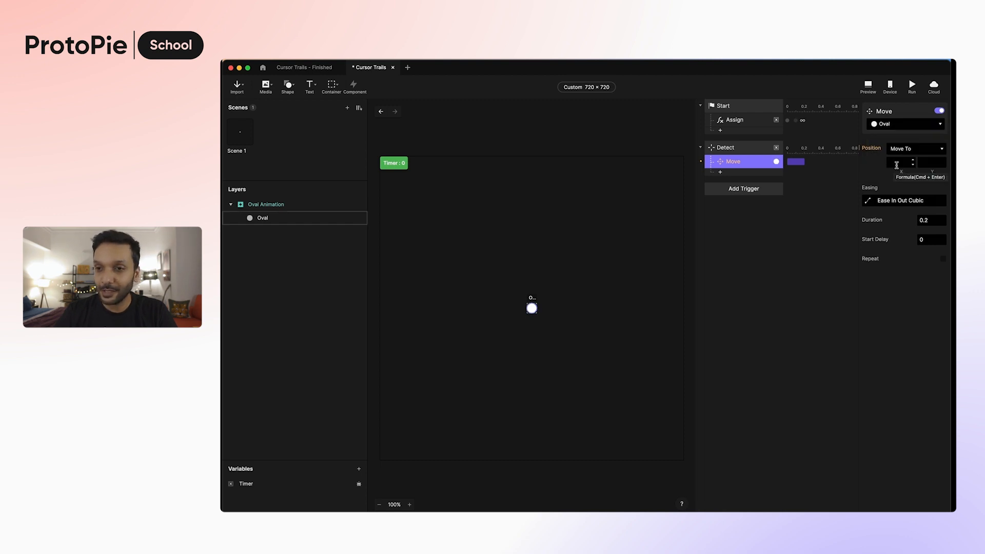
# - Set the Move response's X position to the formula sin(Timer)
pyautogui.click(899, 163)
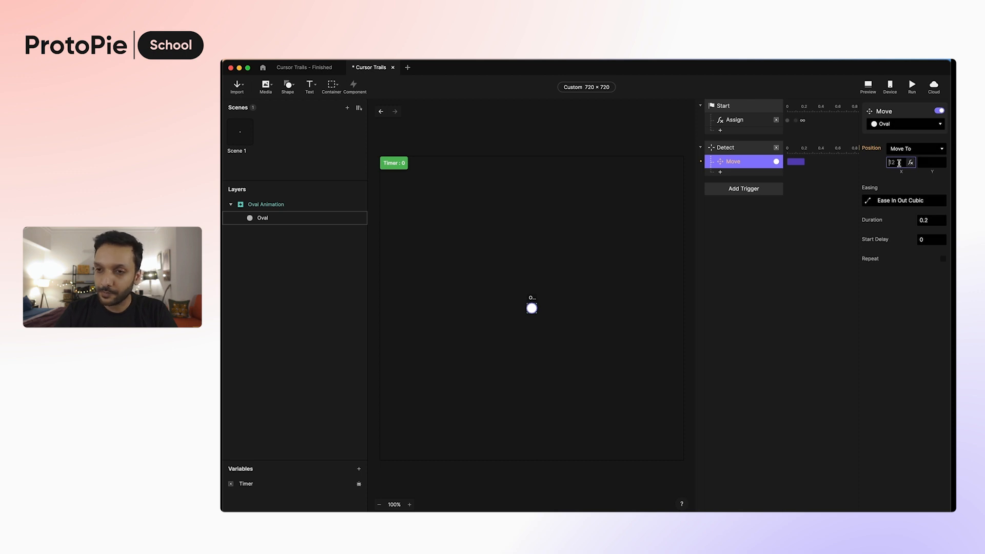
pyautogui.click(911, 162)
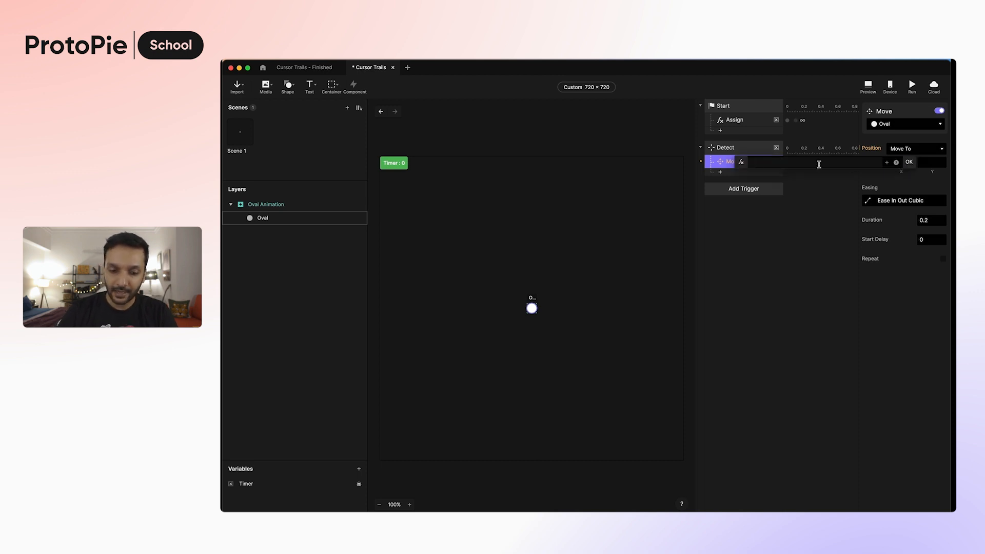
pyautogui.write('sin')
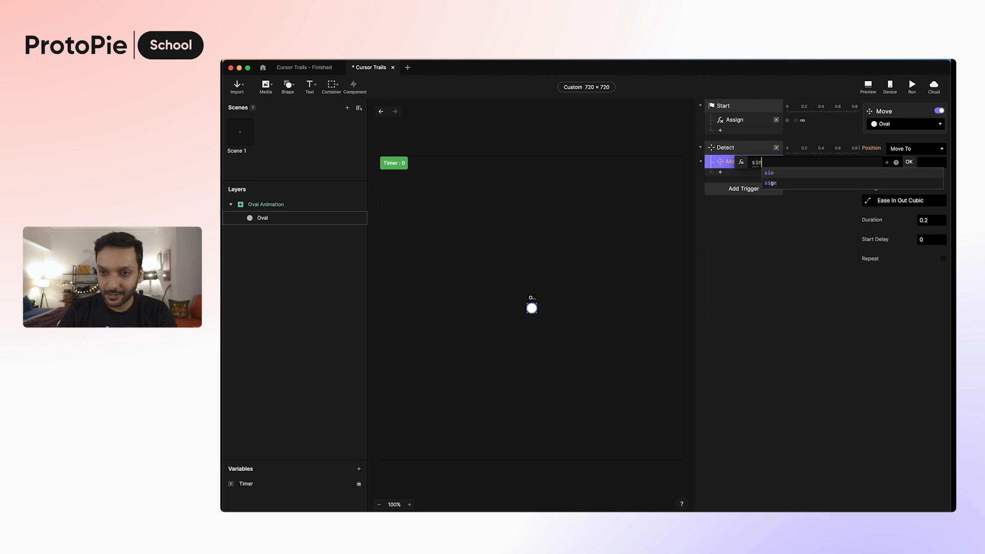
pyautogui.write('(Timer)')
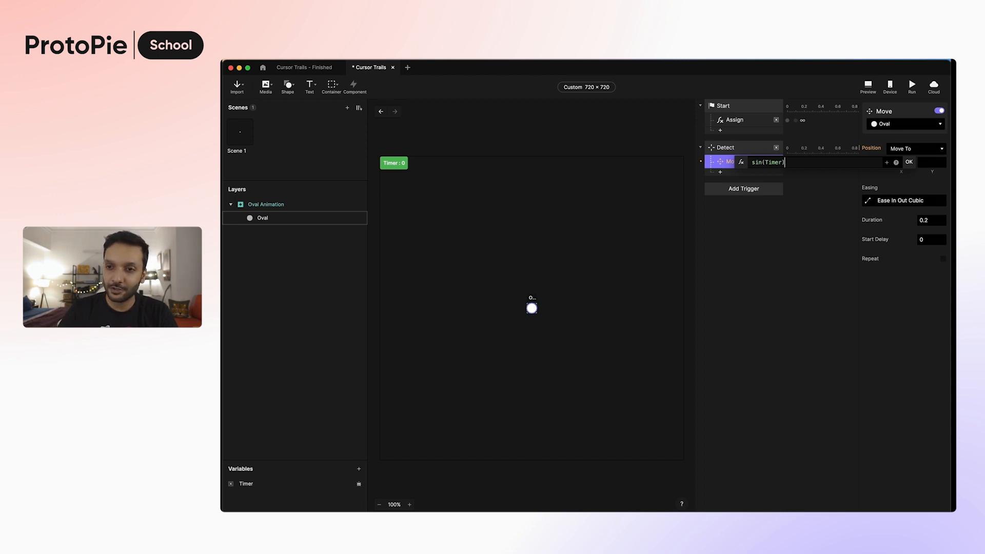
pyautogui.click(909, 162)
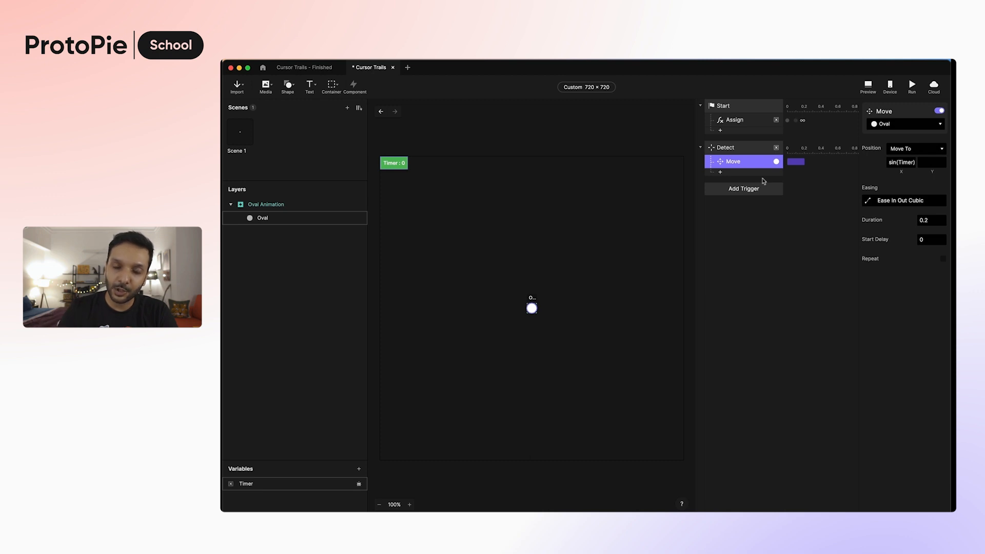
# - Create a number variable named ST and place its debug read-out below the Timer read-out on the canvas
pyautogui.click(359, 470)
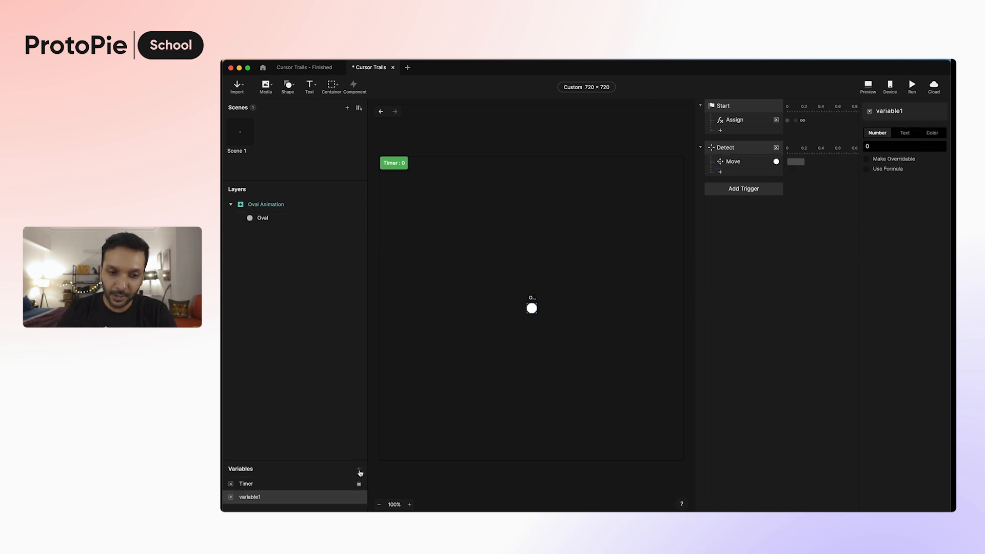
pyautogui.doubleClick(257, 497)
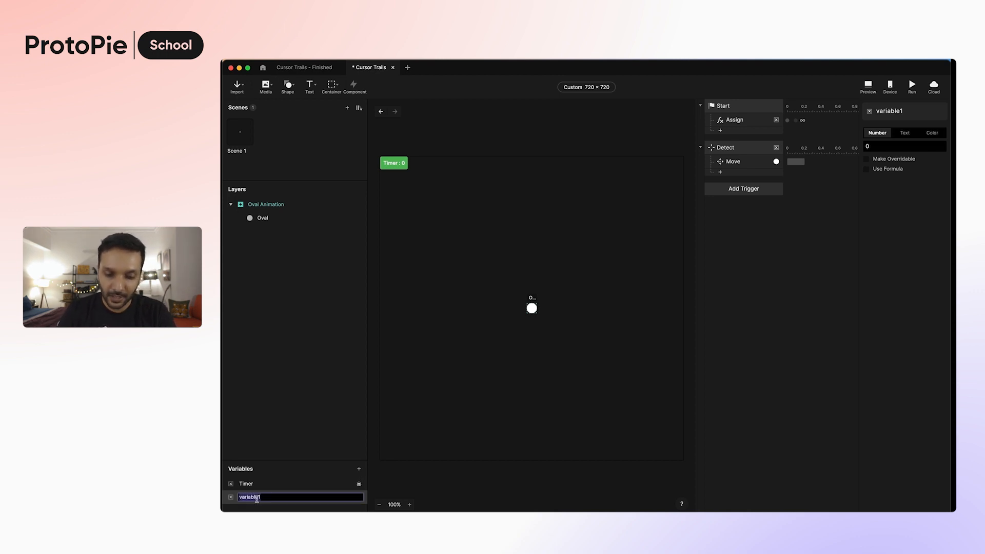
pyautogui.write('ST')
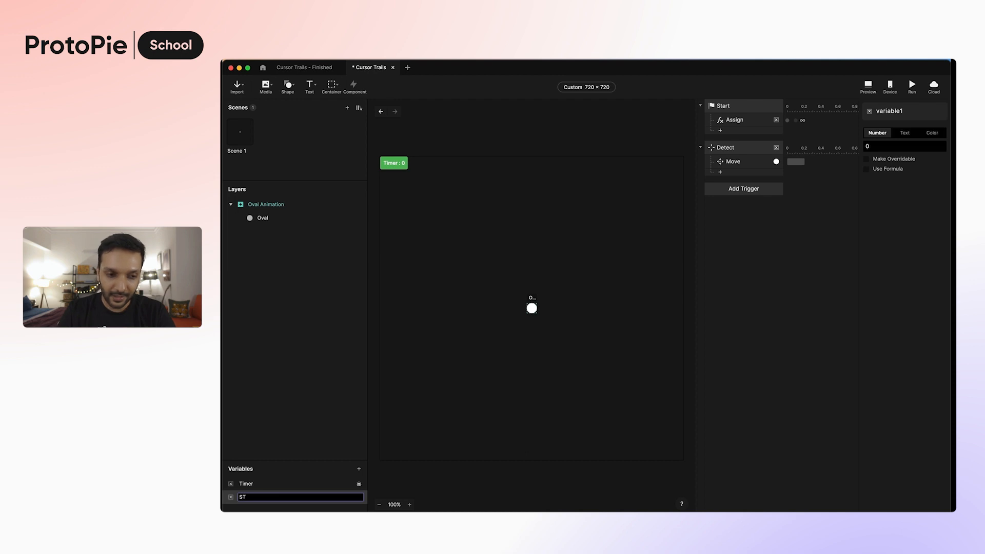
pyautogui.press('Return')
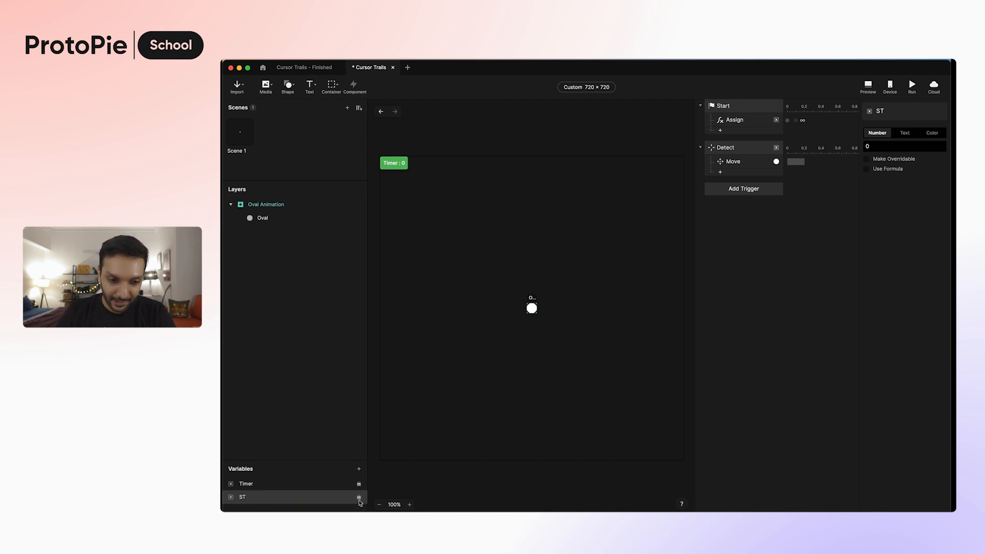
pyautogui.click(359, 497)
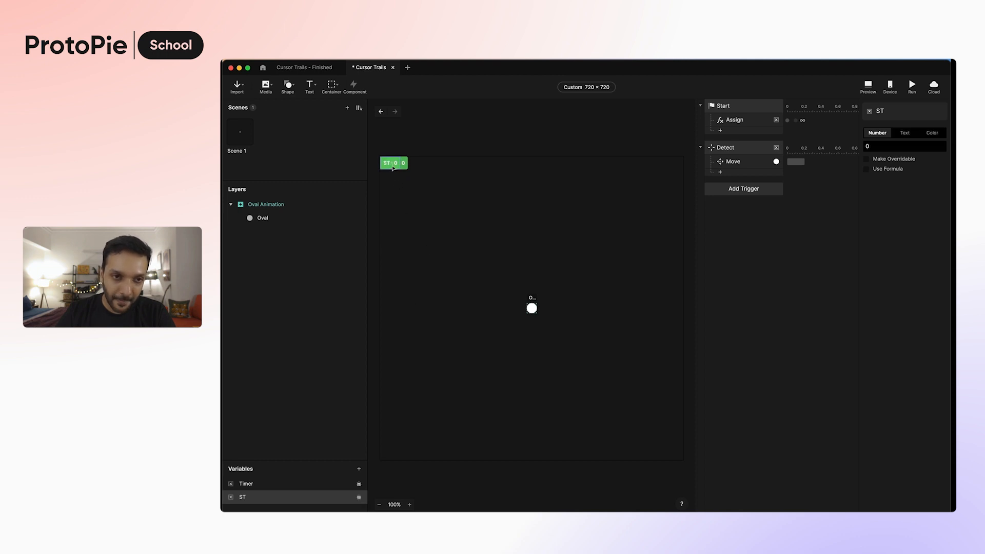
pyautogui.moveTo(393, 168); pyautogui.dragTo(392, 180)
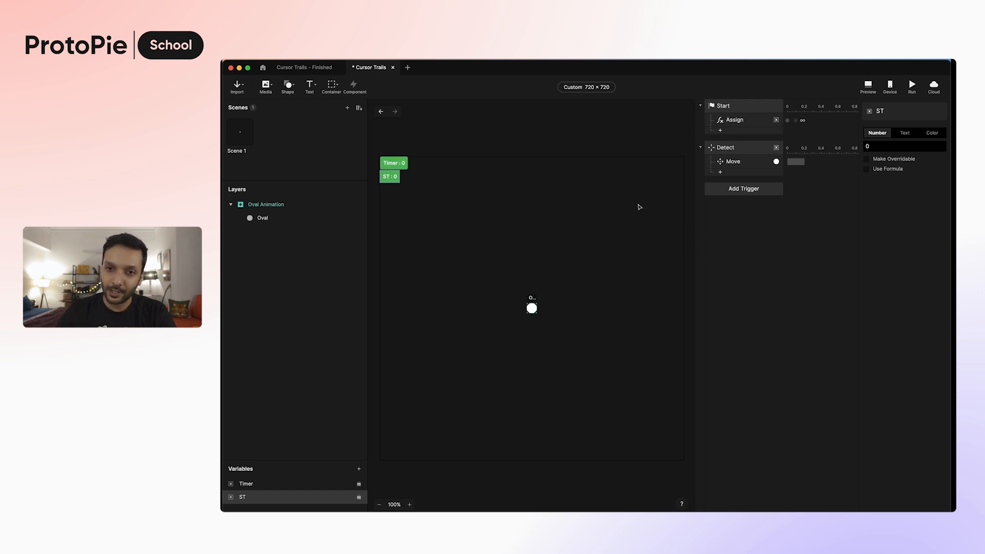
# - Make the ST variable use the formula sin(Timer) and preview the component
pyautogui.click(888, 174)
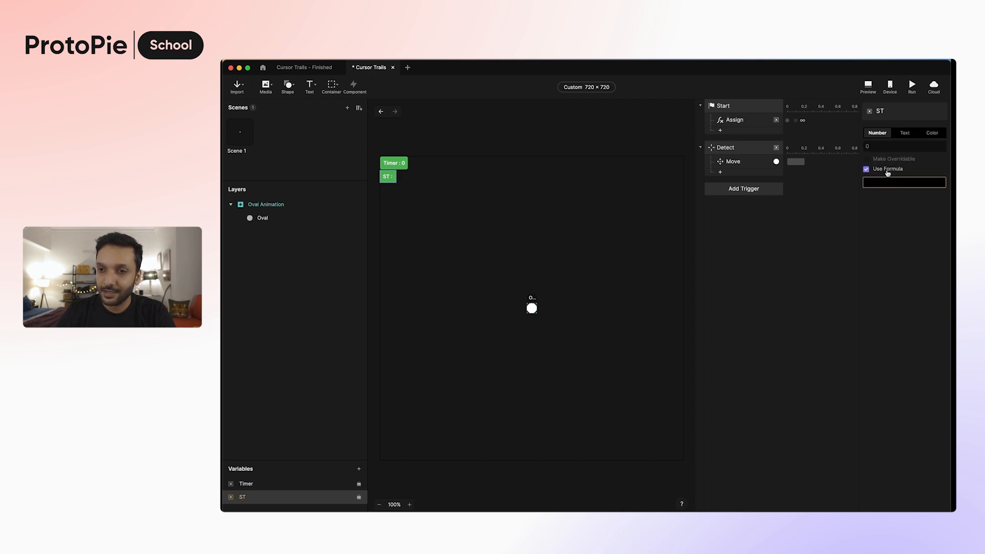
pyautogui.click(896, 184)
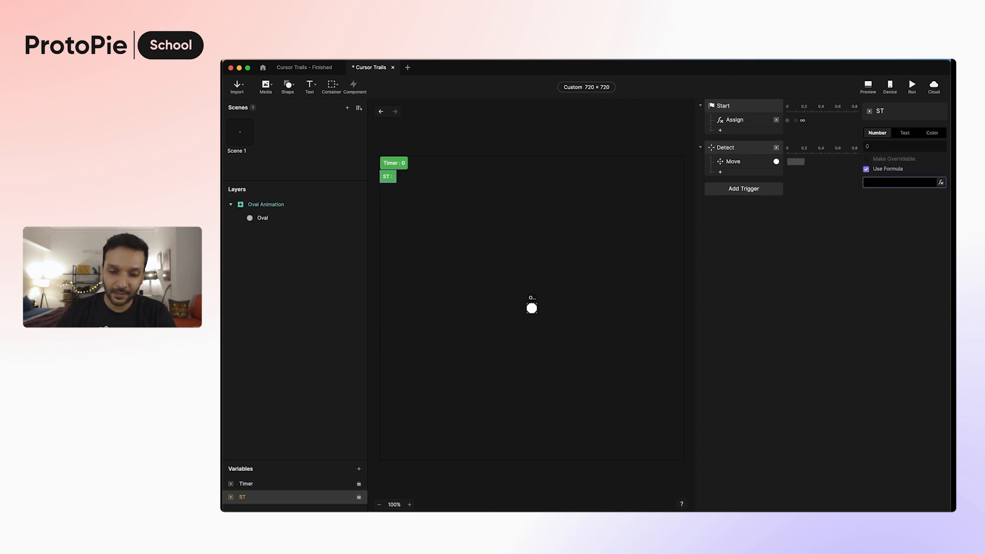
pyautogui.write('sin(Timer')
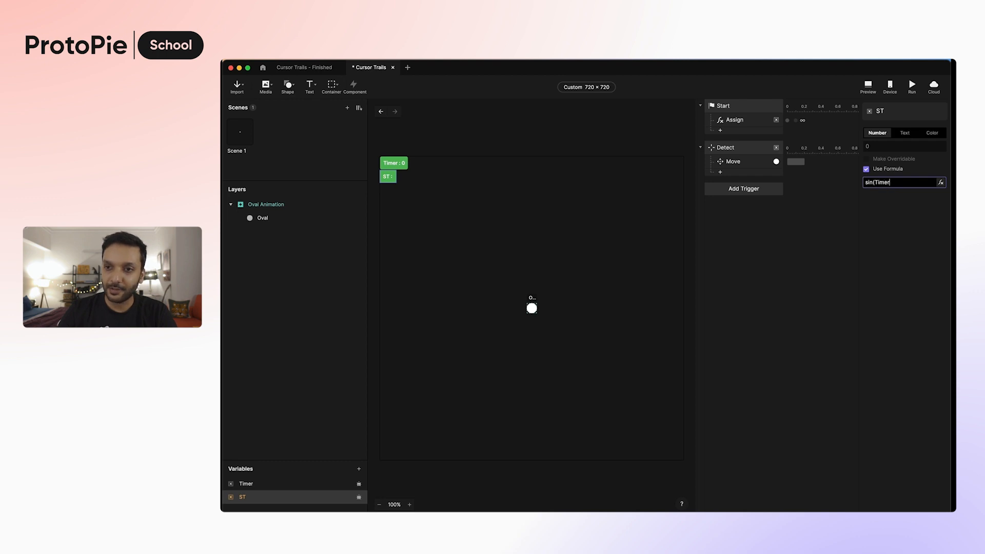
pyautogui.write(')')
pyautogui.press('Return')
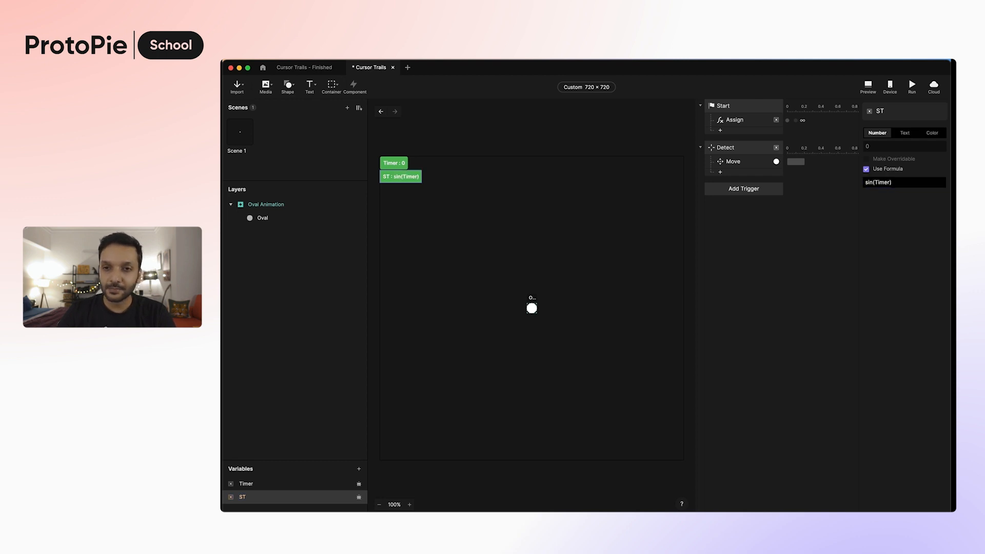
pyautogui.click(869, 87)
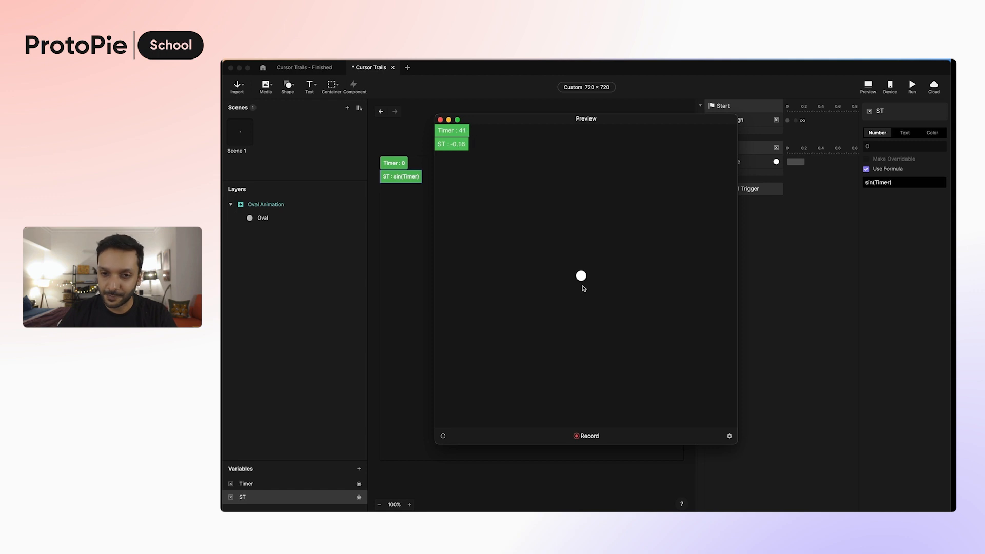
pyautogui.click(764, 232)
# - Set the Move response's X position to sin(Timer)*10 and preview the oval's motion
pyautogui.click(748, 164)
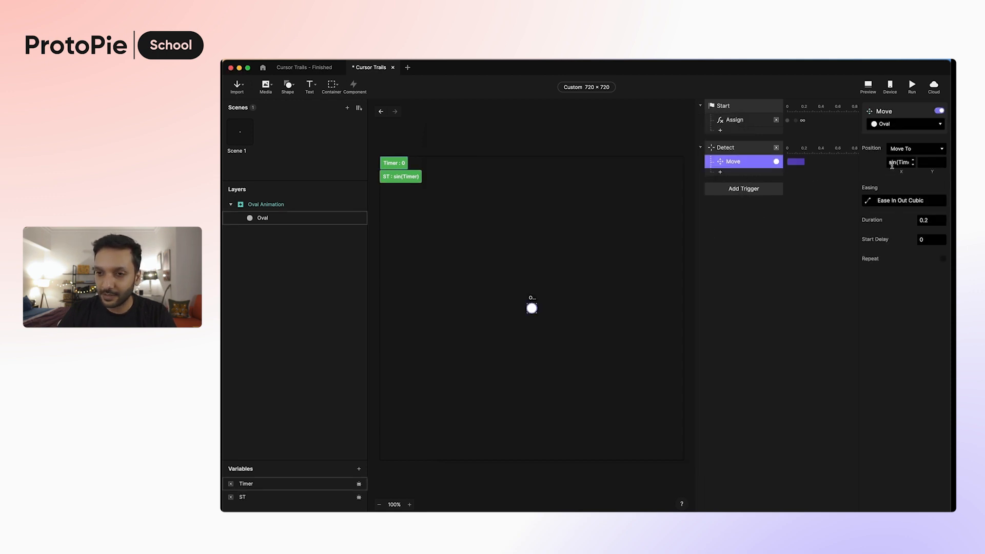
pyautogui.click(892, 163)
pyautogui.click(911, 162)
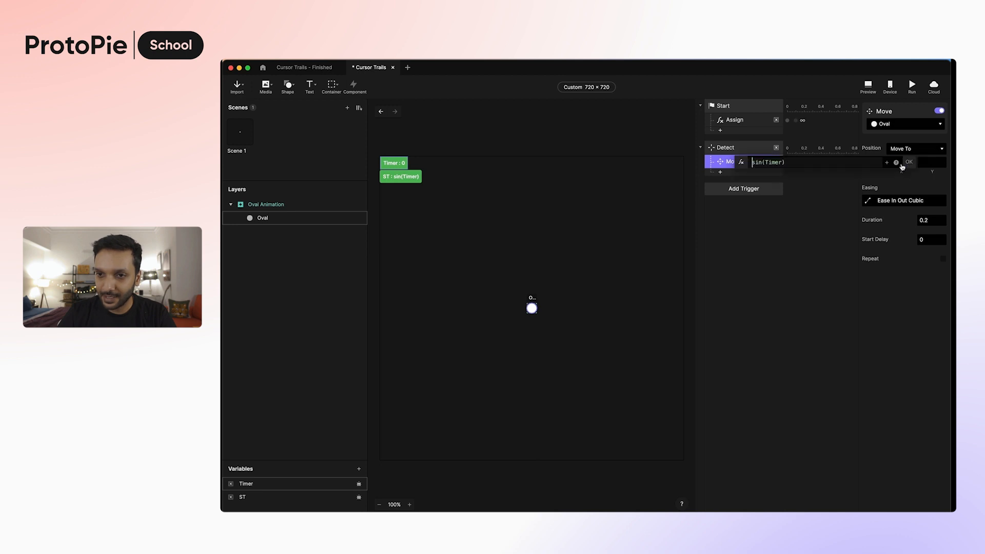
pyautogui.write('*')
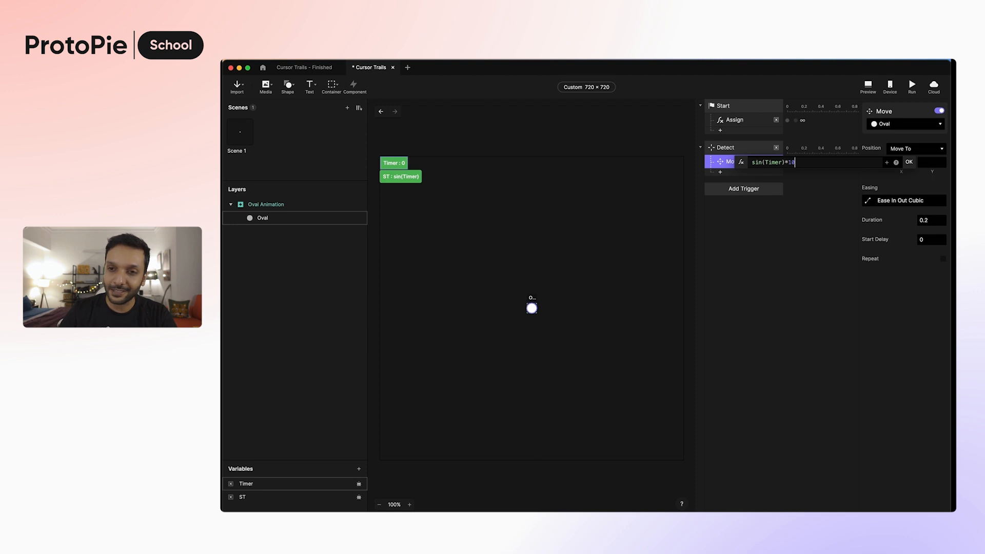
pyautogui.press('Return')
pyautogui.click(867, 87)
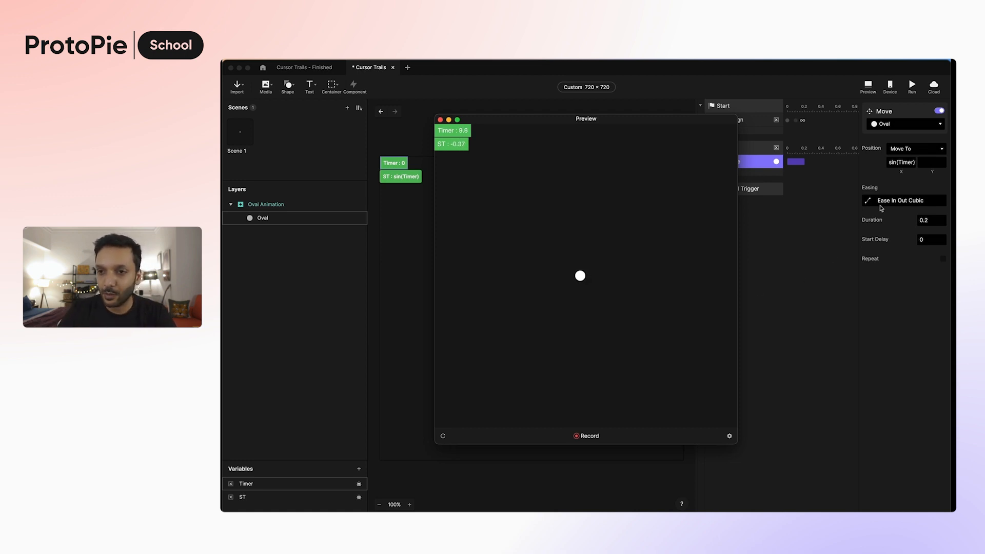
# - Increase the multiplier in the Move response's X formula to make it sin(Timer)*100, and preview the motion
pyautogui.click(893, 165)
pyautogui.click(910, 165)
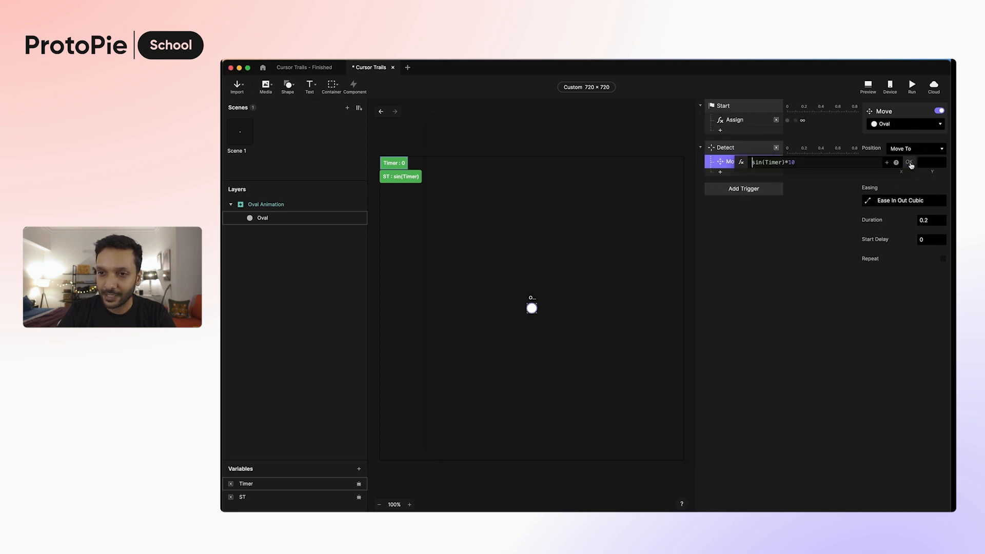
pyautogui.press('Return')
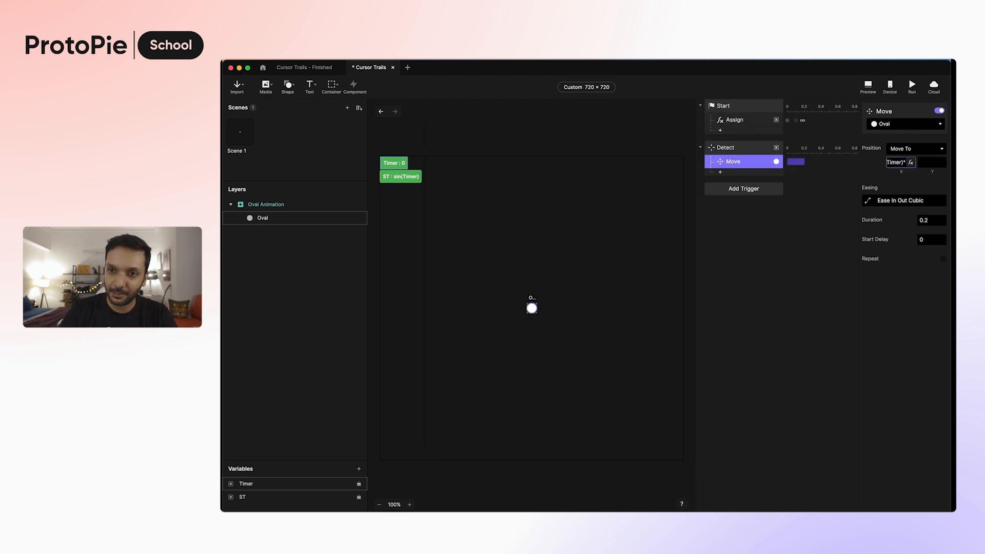
pyautogui.click(870, 87)
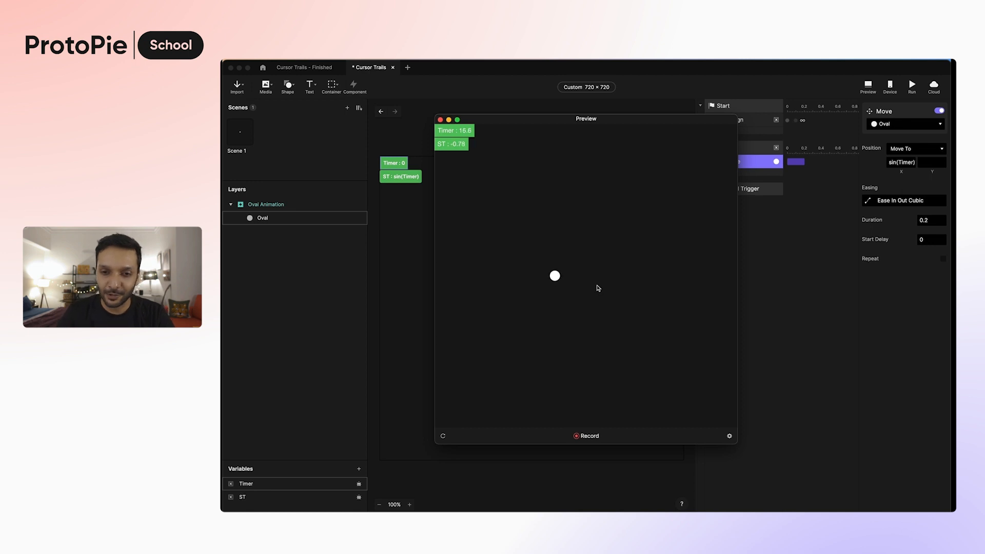
# - Copy the Move response's X formula sin(Timer)*100 into its Y position and preview the combined motion
pyautogui.click(893, 161)
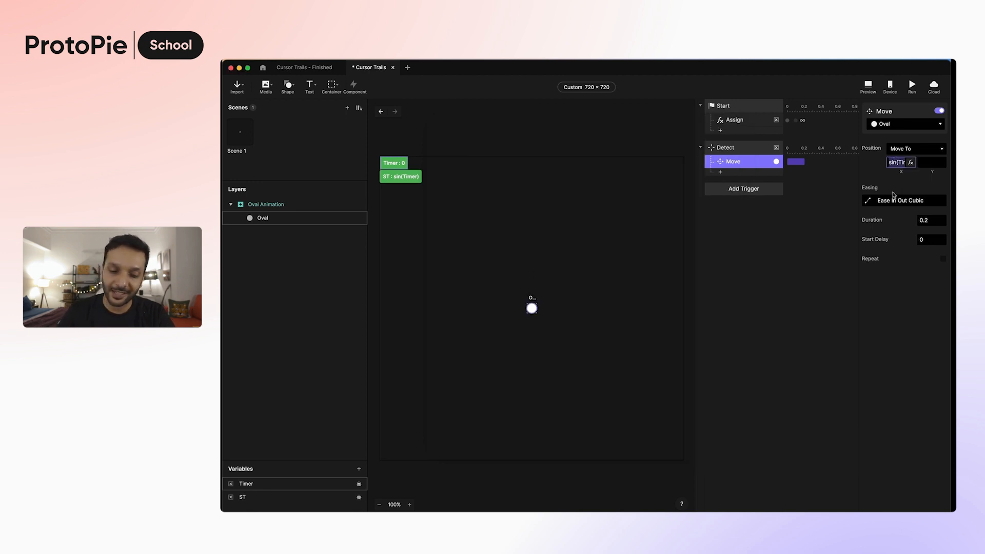
pyautogui.click(923, 163)
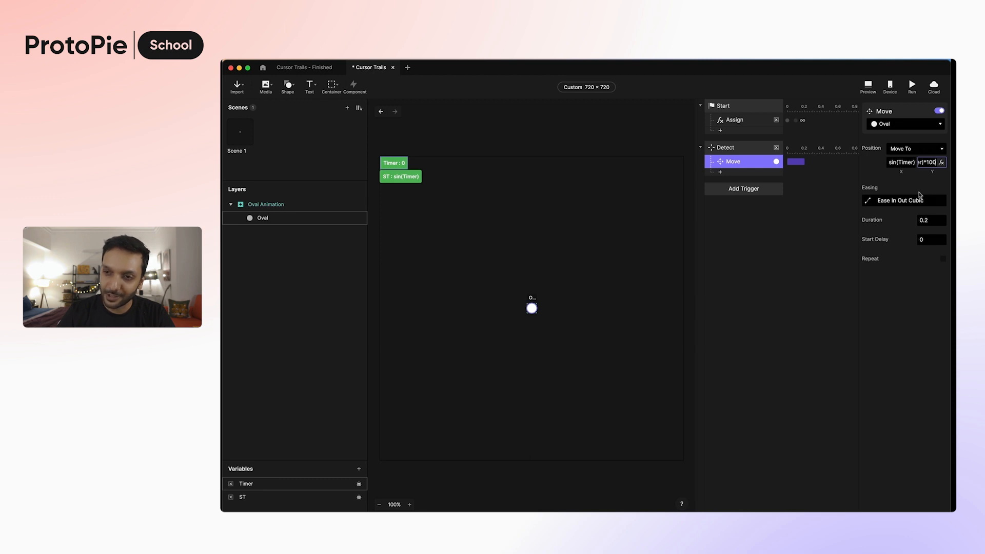
pyautogui.press('Return')
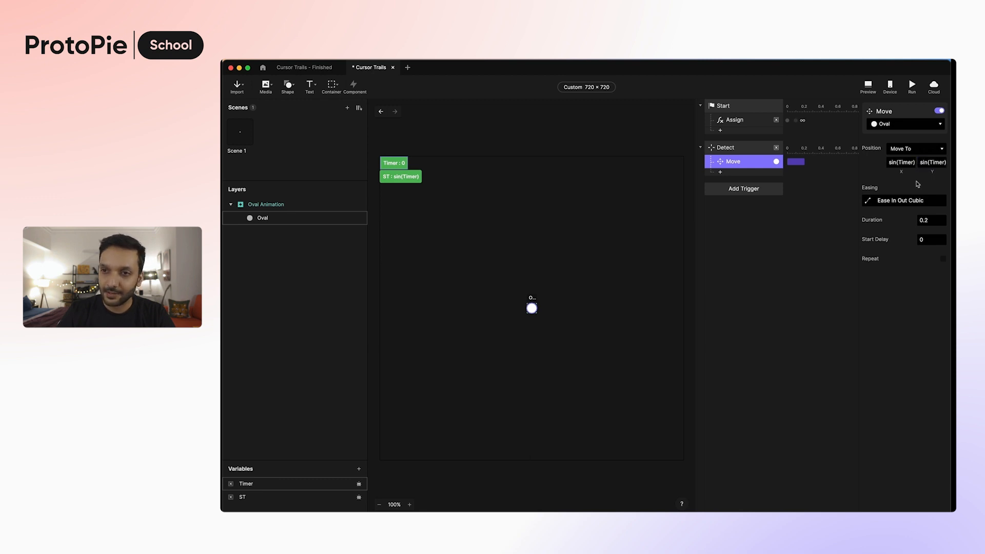
pyautogui.click(868, 86)
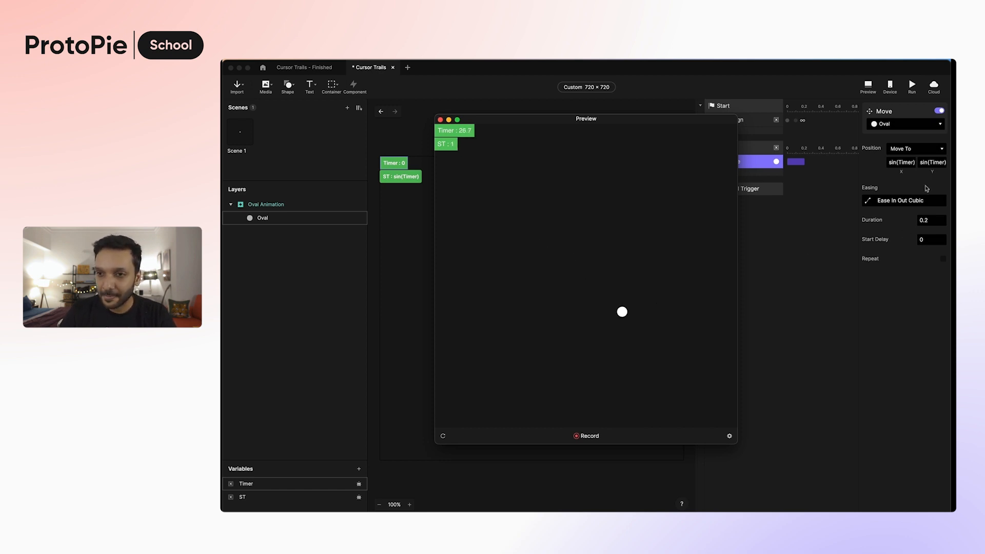
# - Change the Move response's Y position formula to cos(Timer)*100 and preview the oval's motion
pyautogui.click(926, 166)
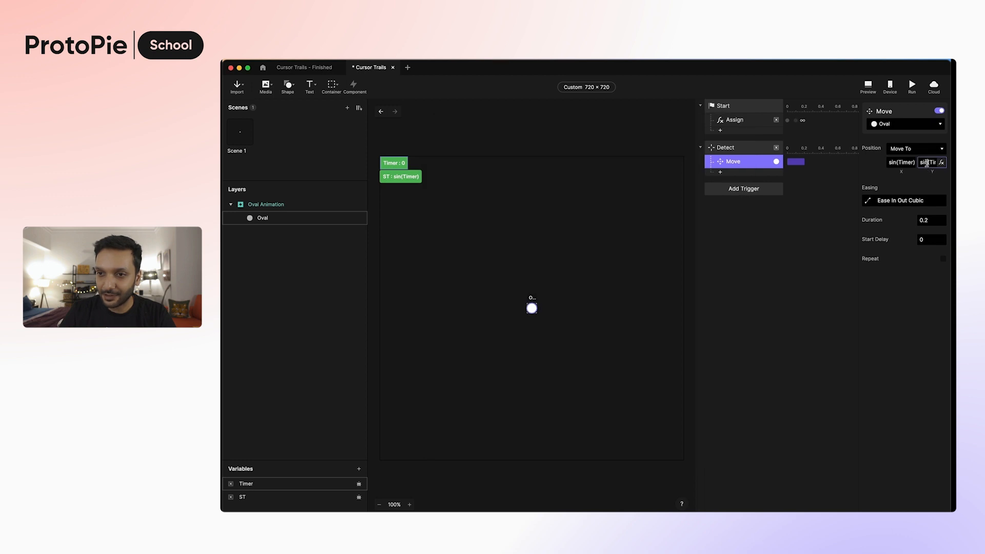
pyautogui.moveTo(927, 163); pyautogui.dragTo(919, 163)
pyautogui.write('cos')
pyautogui.press('Return')
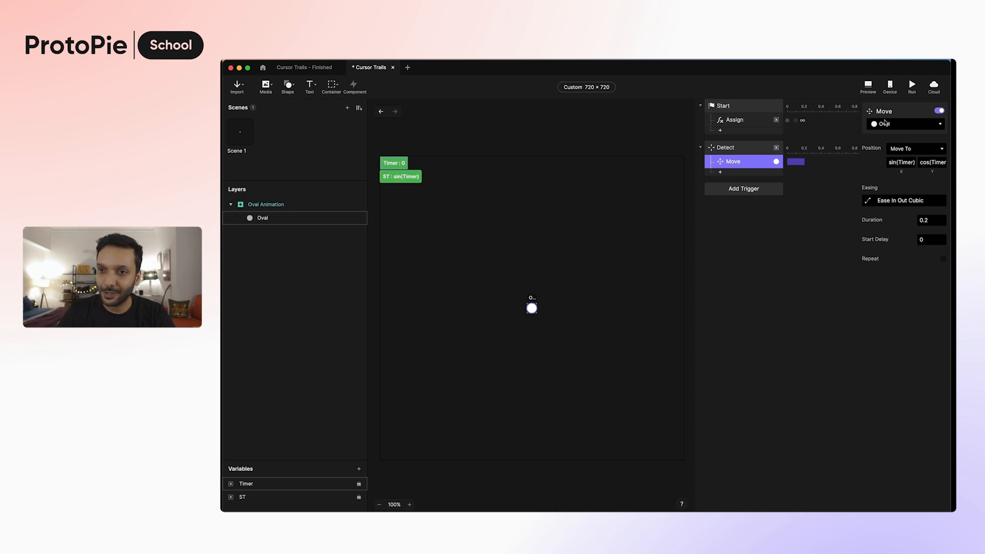
pyautogui.click(869, 86)
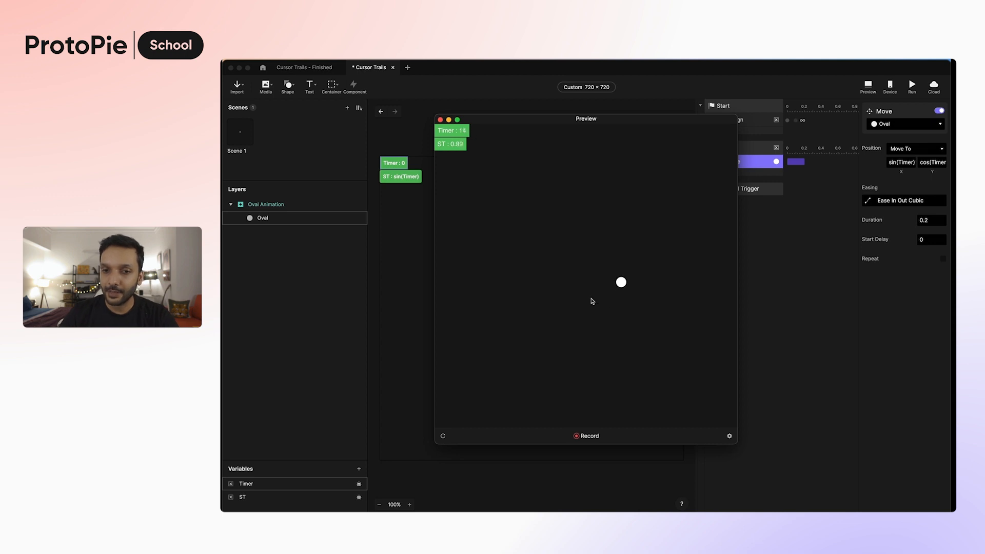
# - Check the oval's own position and offset the Move response's X formula by it, making it 12+sin(Timer)*100
pyautogui.click(740, 170)
pyautogui.click(739, 166)
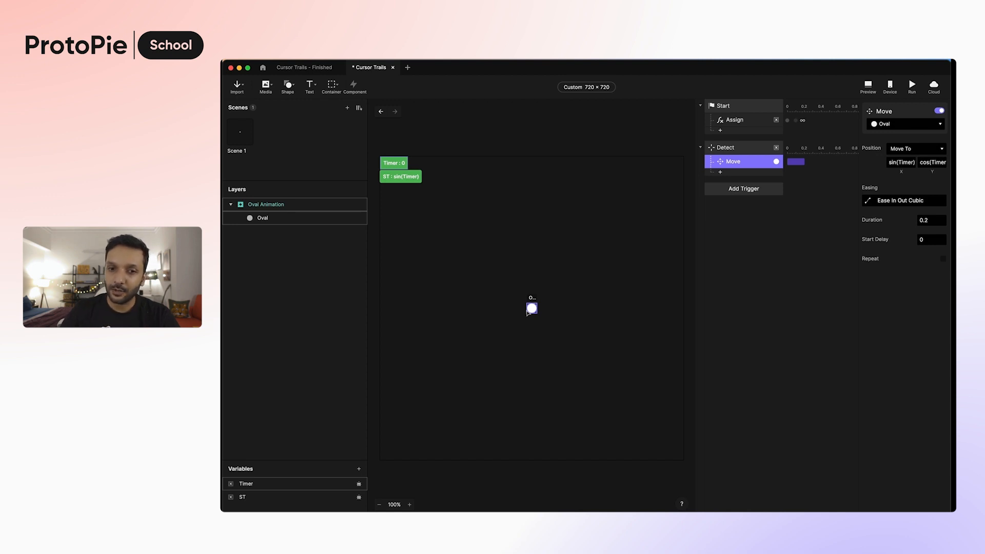
pyautogui.click(317, 223)
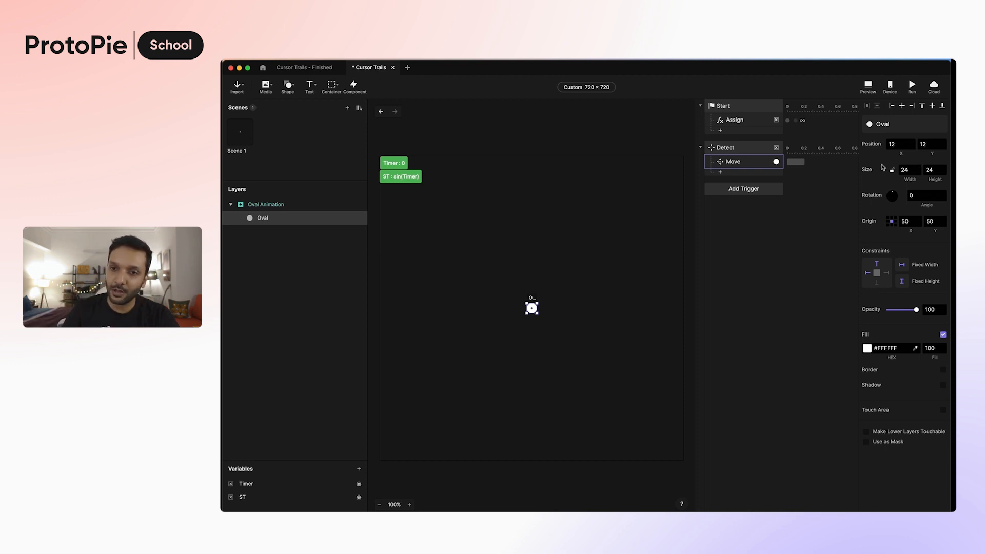
pyautogui.click(742, 168)
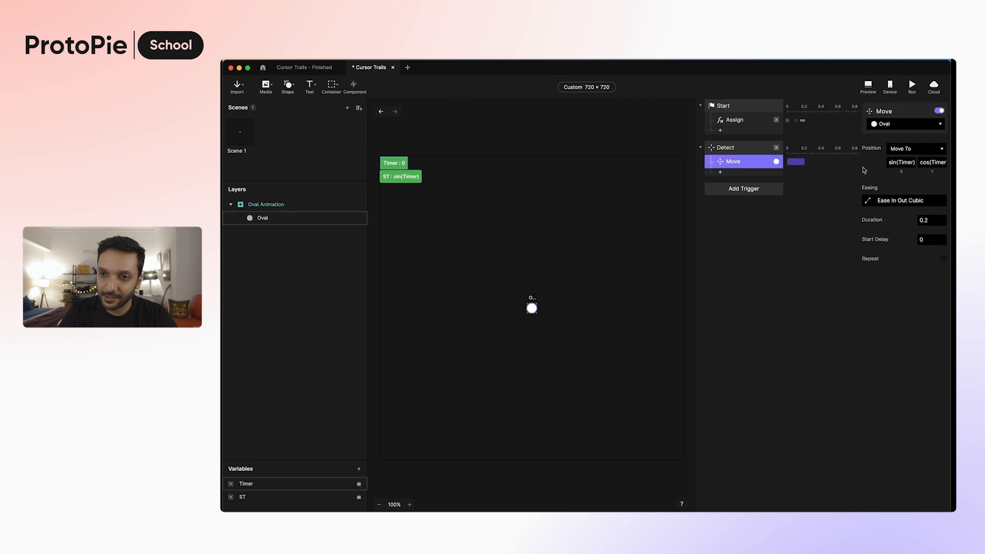
pyautogui.click(910, 162)
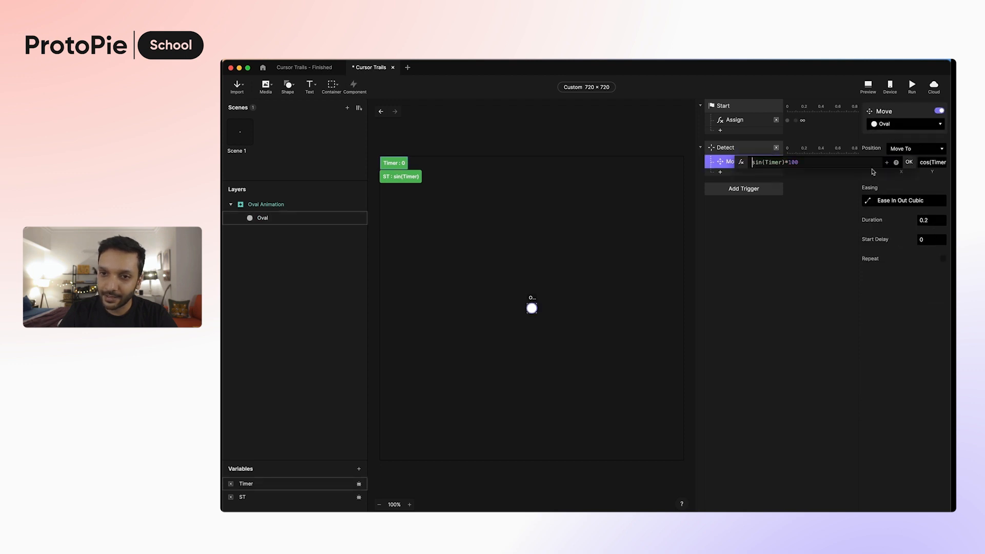
pyautogui.write('12+')
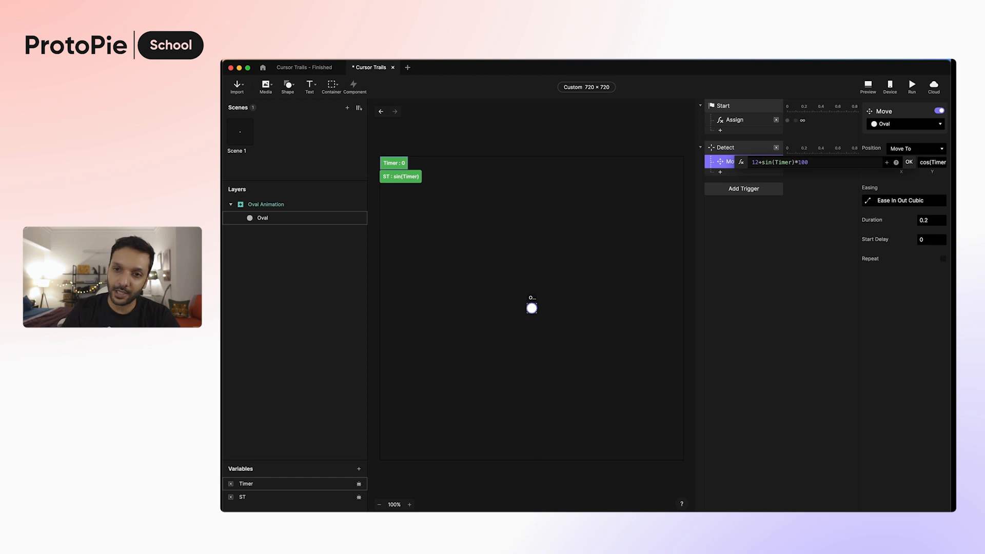
pyautogui.press('Return')
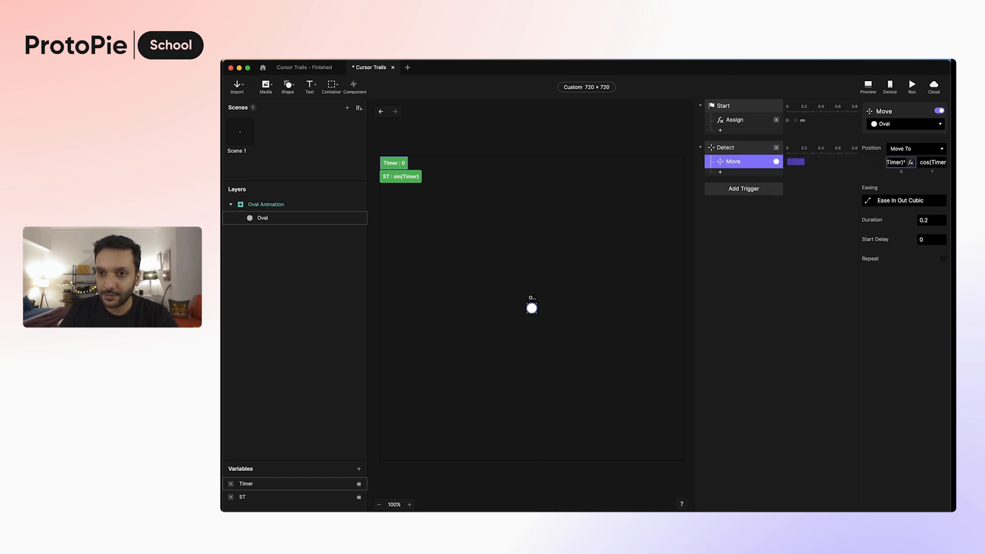
# - Offset the Move response's Y formula to 12+cos(Timer)*100 and preview the circular motion
pyautogui.click(937, 163)
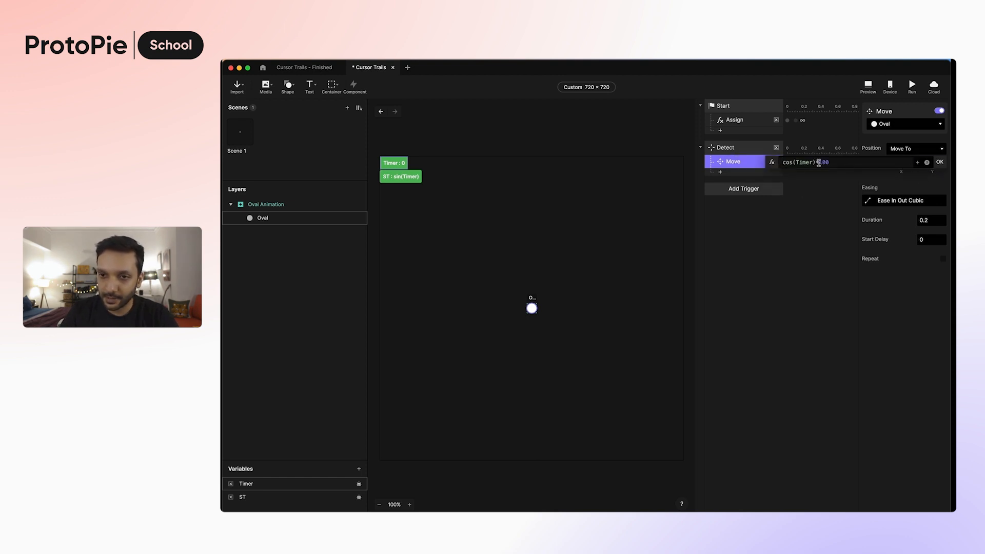
pyautogui.write('12+')
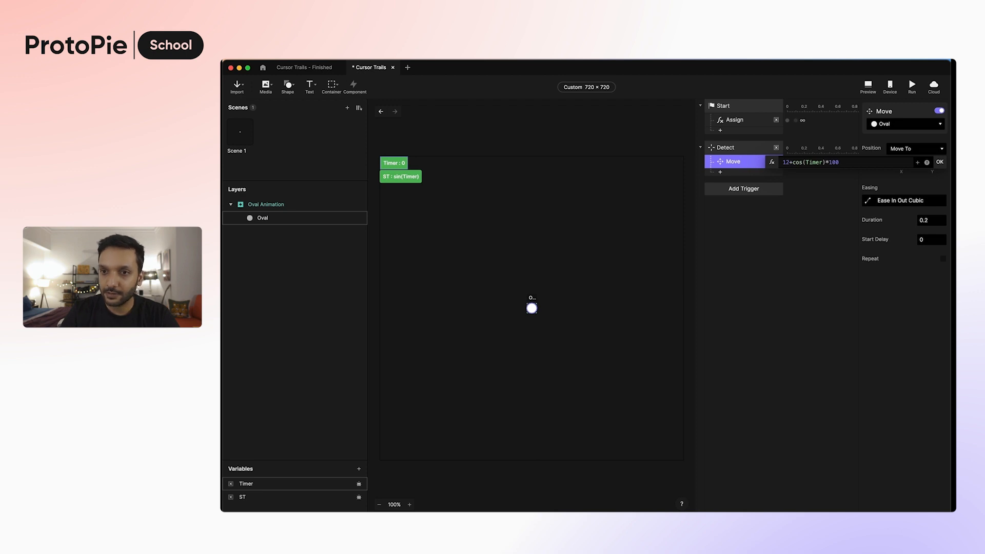
pyautogui.press('Return')
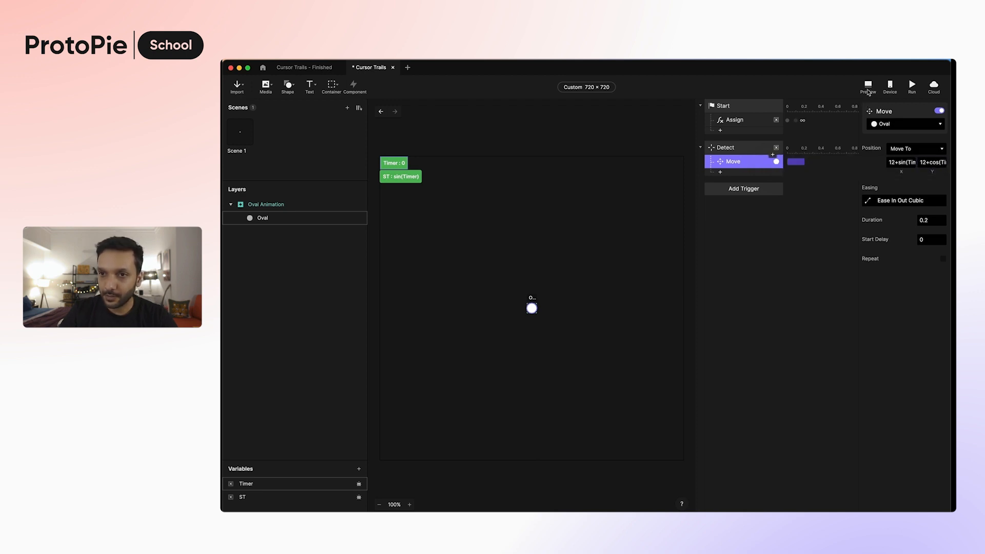
pyautogui.click(868, 87)
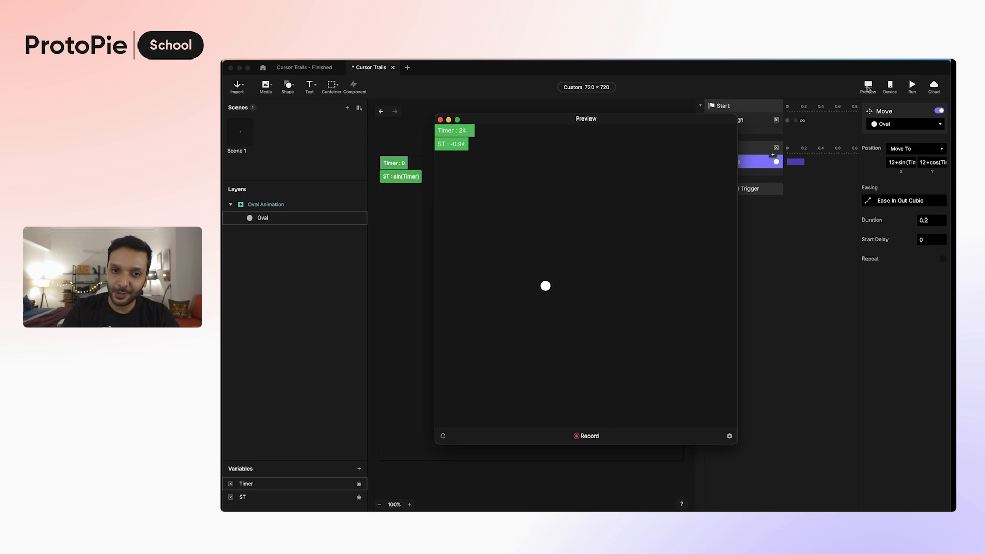
pyautogui.press('super+Tab')
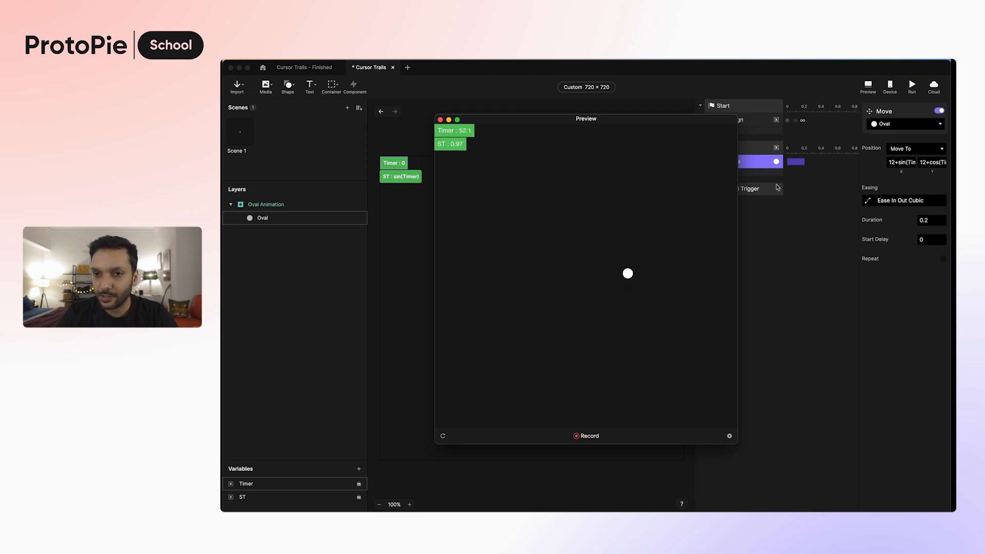
# - Set the Move response's easing to Linear and preview the oval's motion
pyautogui.click(763, 168)
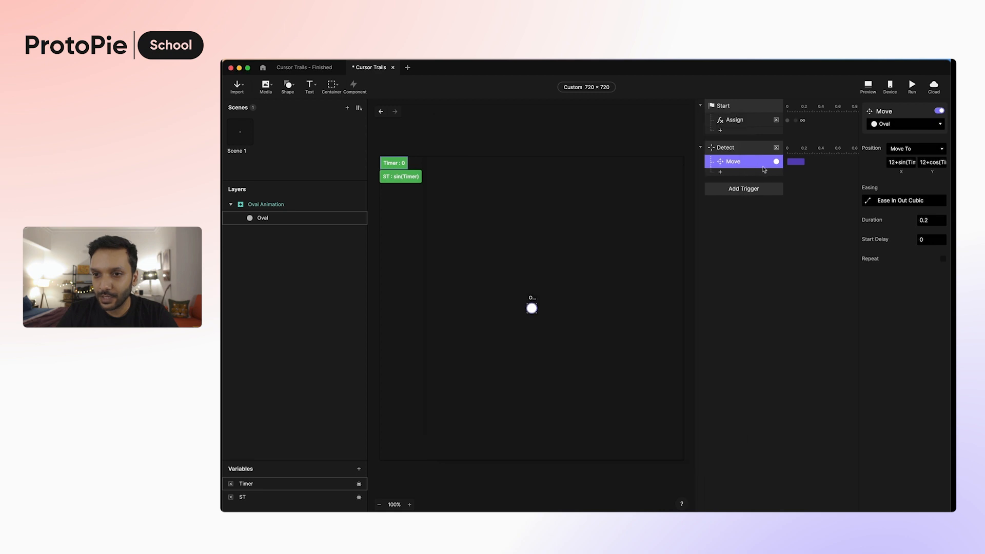
pyautogui.click(867, 203)
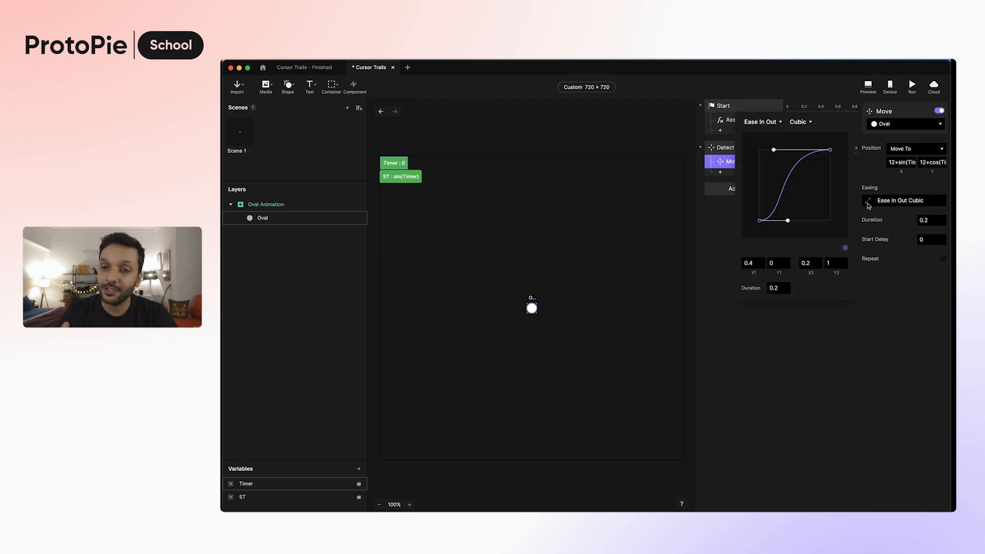
pyautogui.click(781, 124)
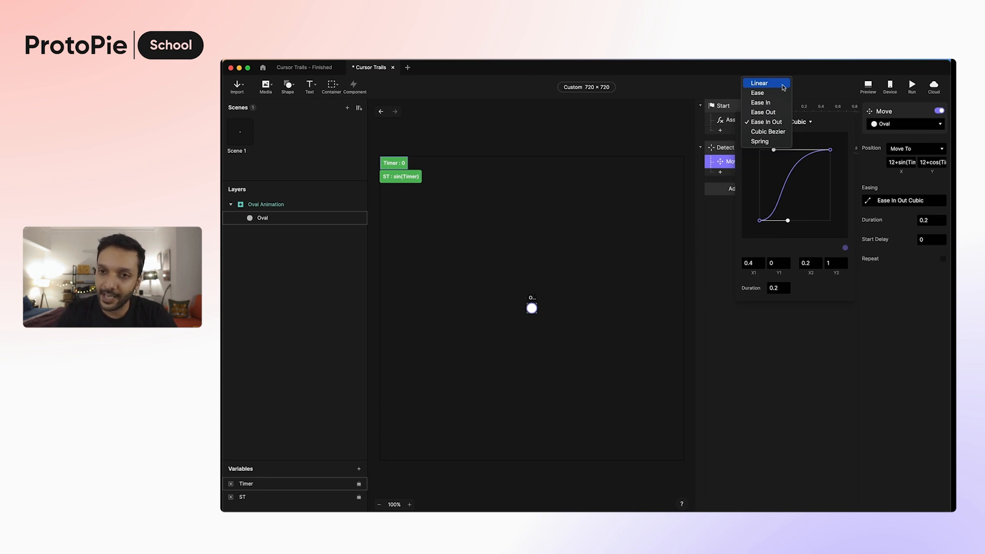
pyautogui.click(783, 88)
pyautogui.click(914, 203)
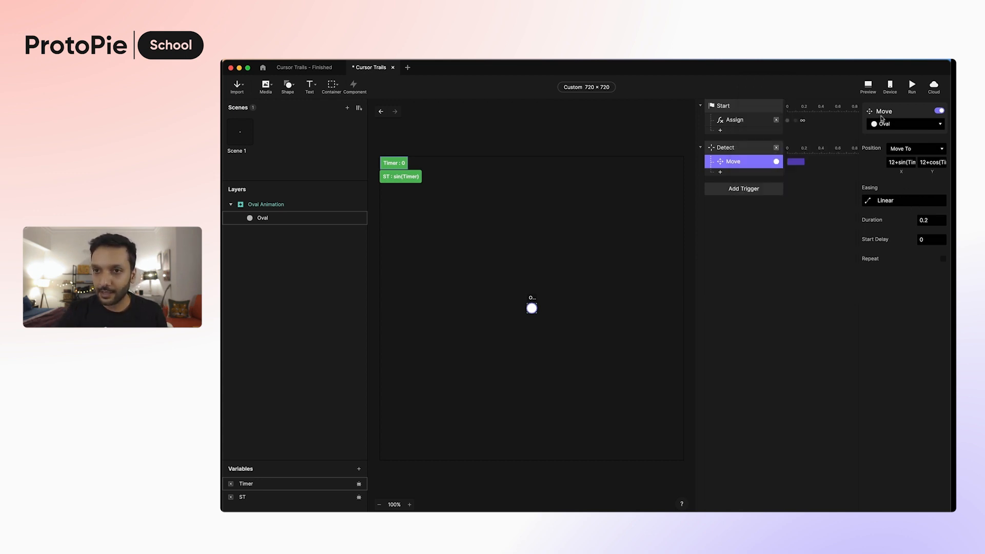
pyautogui.click(868, 87)
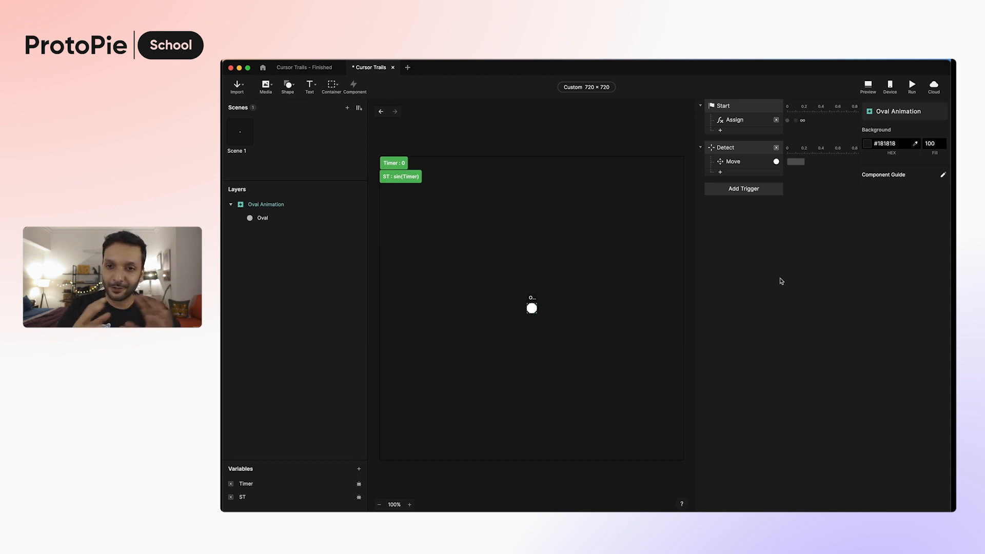
# - Duplicate the Oval layer four times inside the Oval Animation component
pyautogui.click(752, 165)
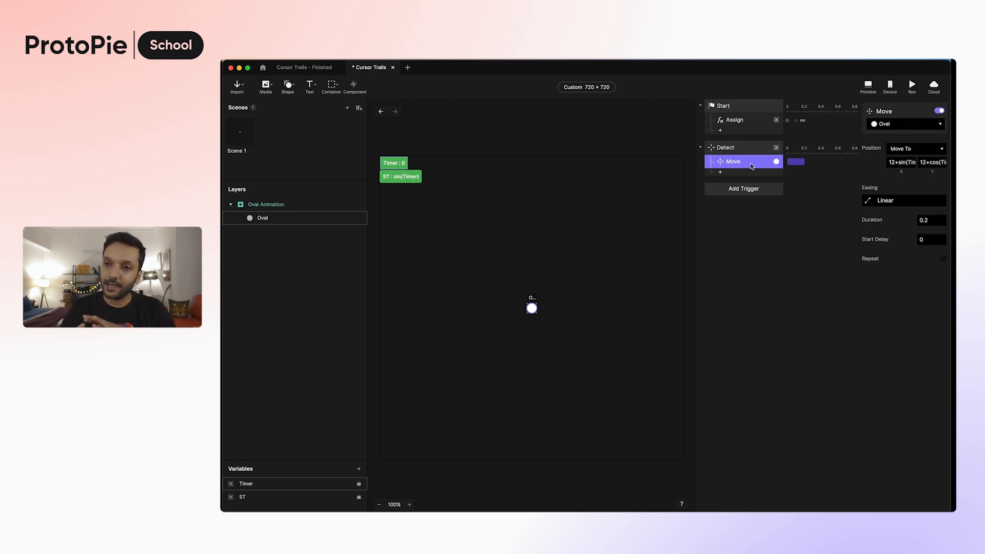
pyautogui.click(312, 223)
pyautogui.press('super+d')
pyautogui.press('super+d')
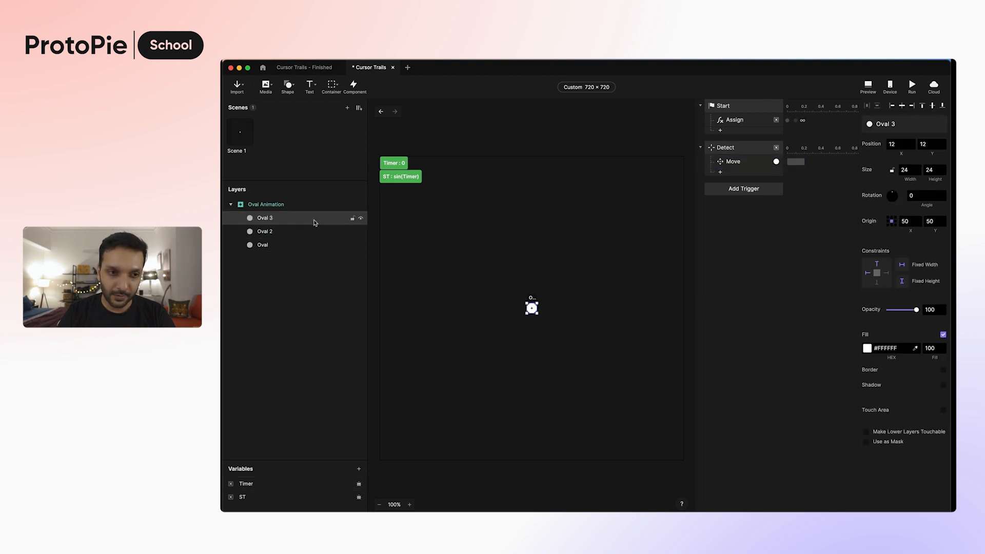
pyautogui.press('super+d')
pyautogui.press('super+d')
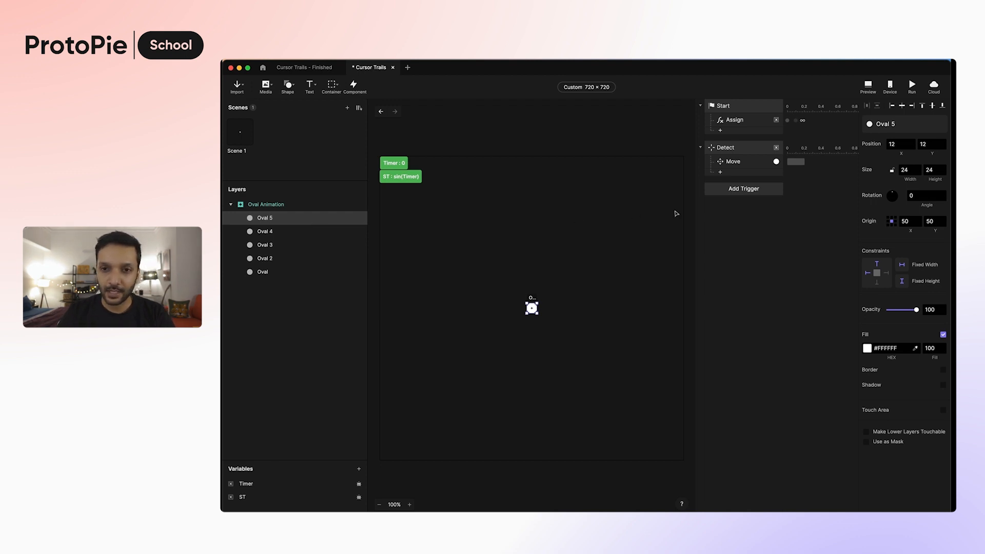
# - Duplicate the Move response under the Detect trigger four times
pyautogui.click(744, 165)
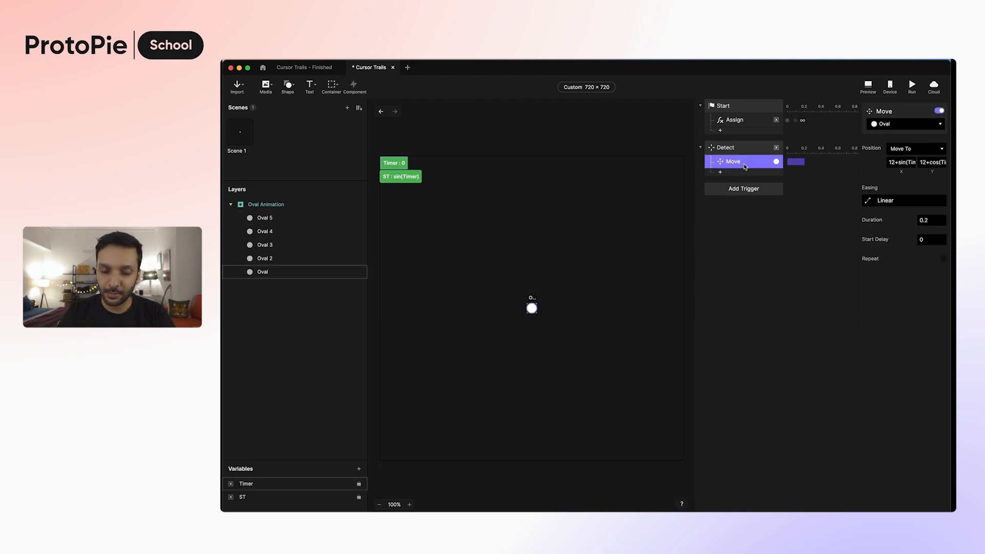
pyautogui.press('super+d')
pyautogui.press('super+d')
pyautogui.press('super+d')
pyautogui.press('super+d')
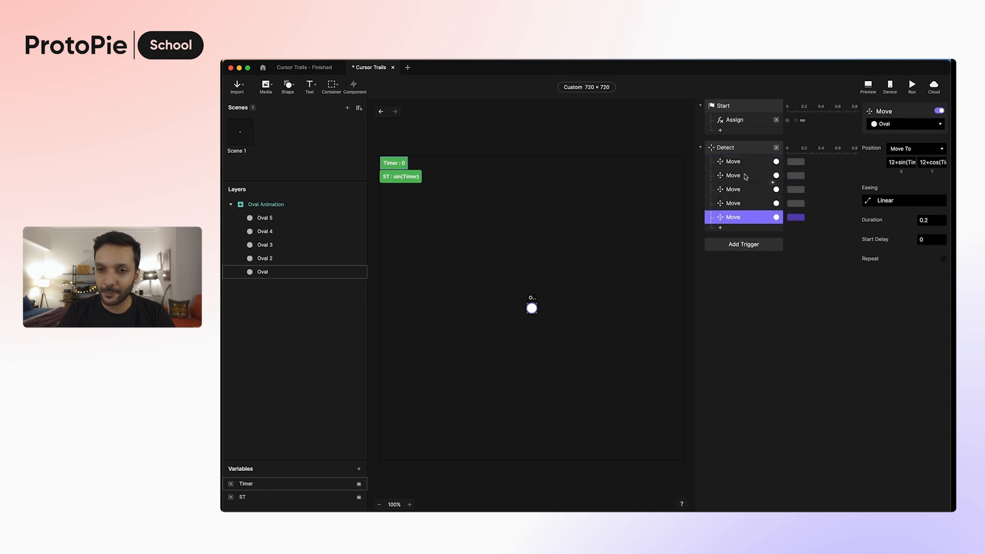
# - Retarget the second through fifth Move responses to Oval 2, Oval 3, Oval 4 and Oval 5 in order
pyautogui.click(746, 176)
pyautogui.click(920, 126)
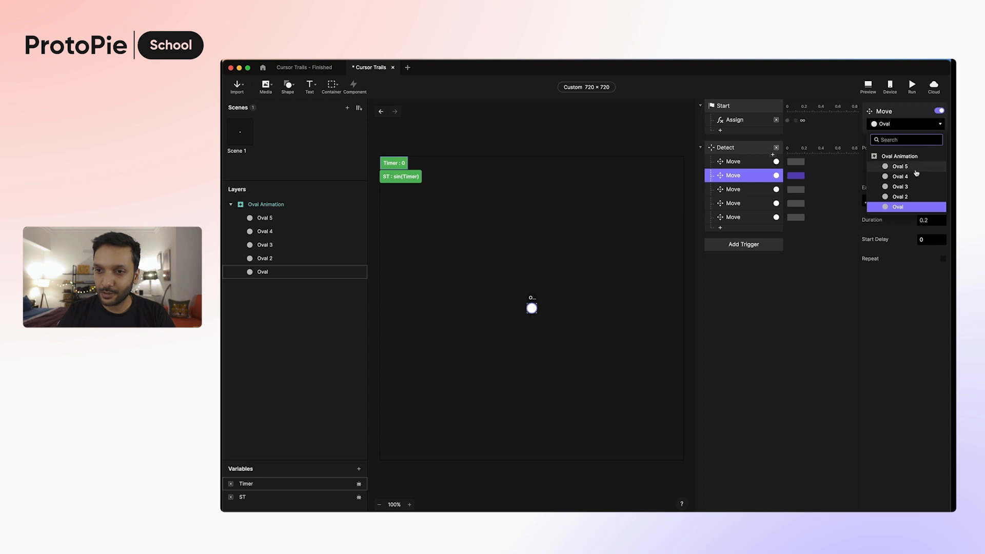
pyautogui.click(915, 198)
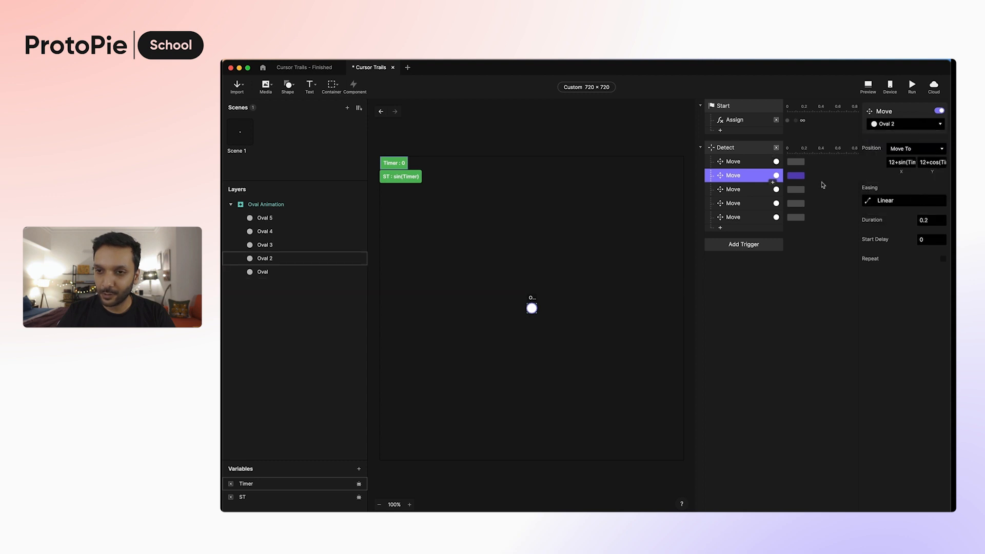
pyautogui.click(754, 189)
pyautogui.click(888, 127)
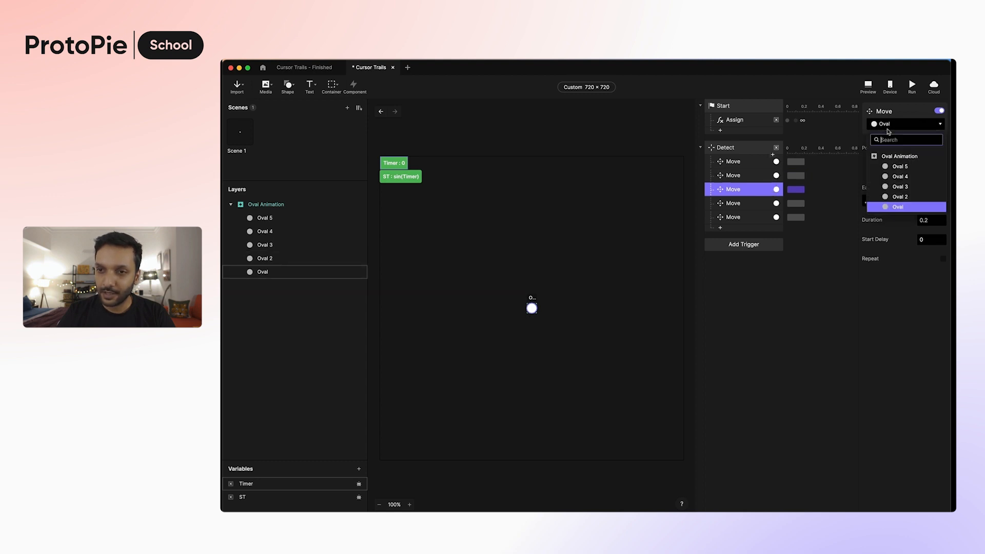
pyautogui.click(900, 188)
pyautogui.click(754, 204)
pyautogui.click(891, 125)
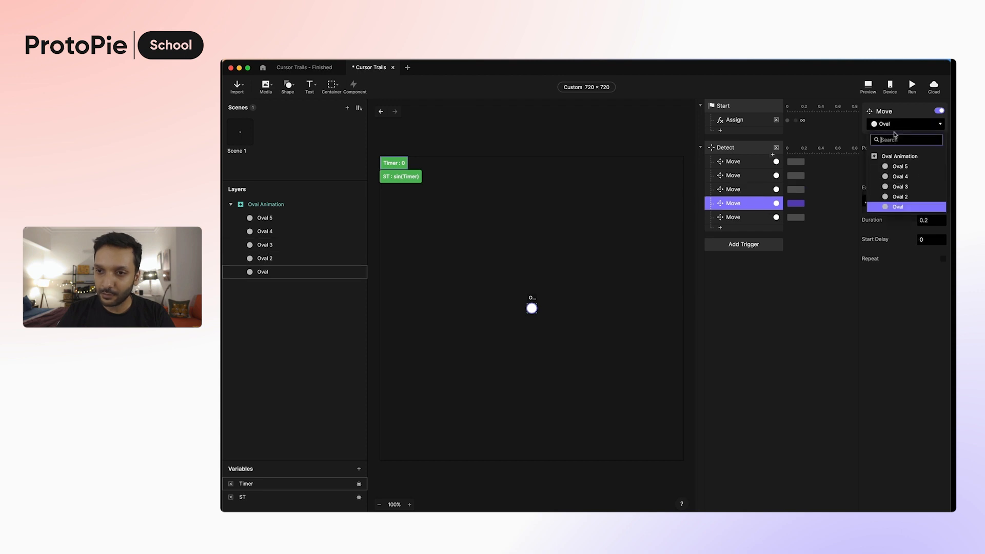
pyautogui.click(903, 177)
pyautogui.click(757, 219)
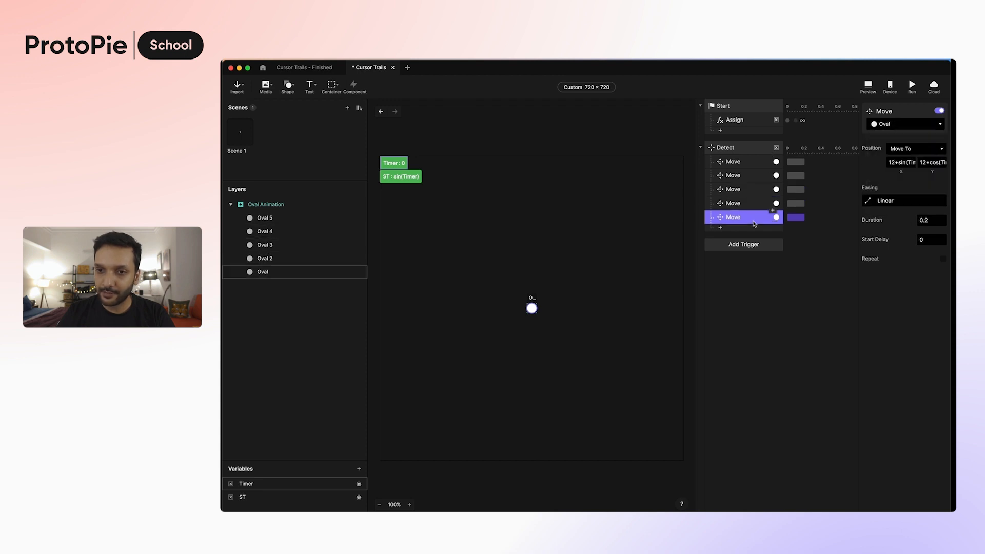
pyautogui.click(904, 128)
pyautogui.click(900, 166)
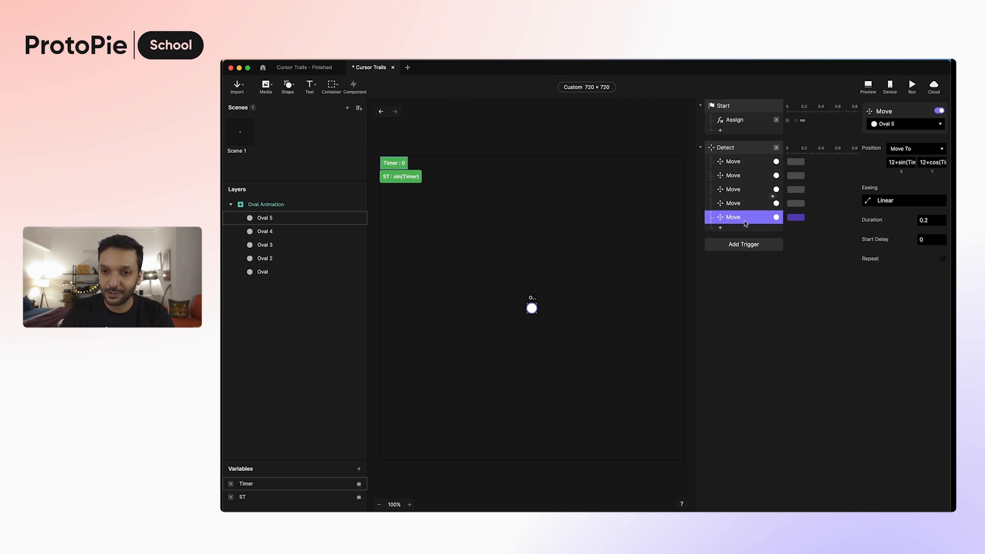
# - Set the X position formula of the first Move response, which targets Oval, to 12+sin(Timer*5)*20
pyautogui.click(750, 168)
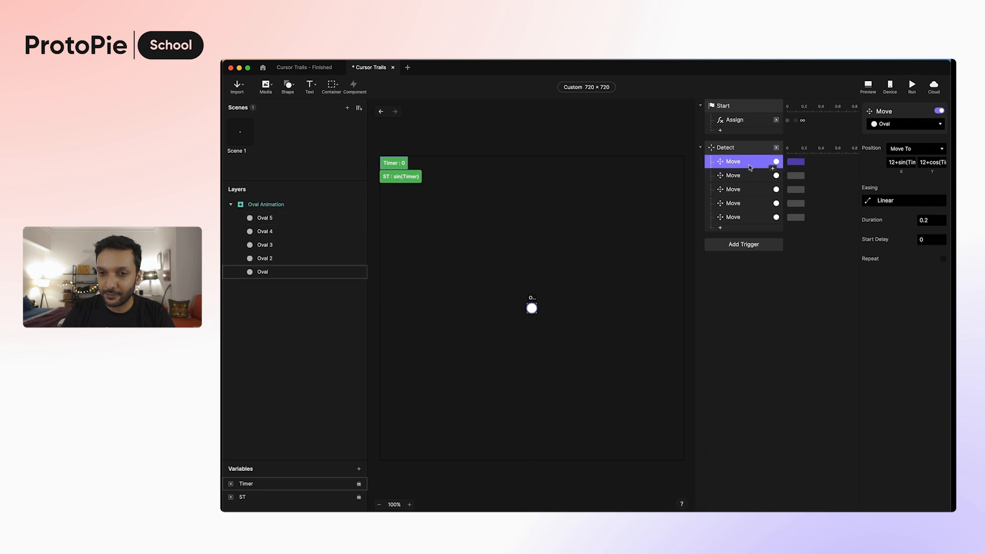
pyautogui.click(909, 163)
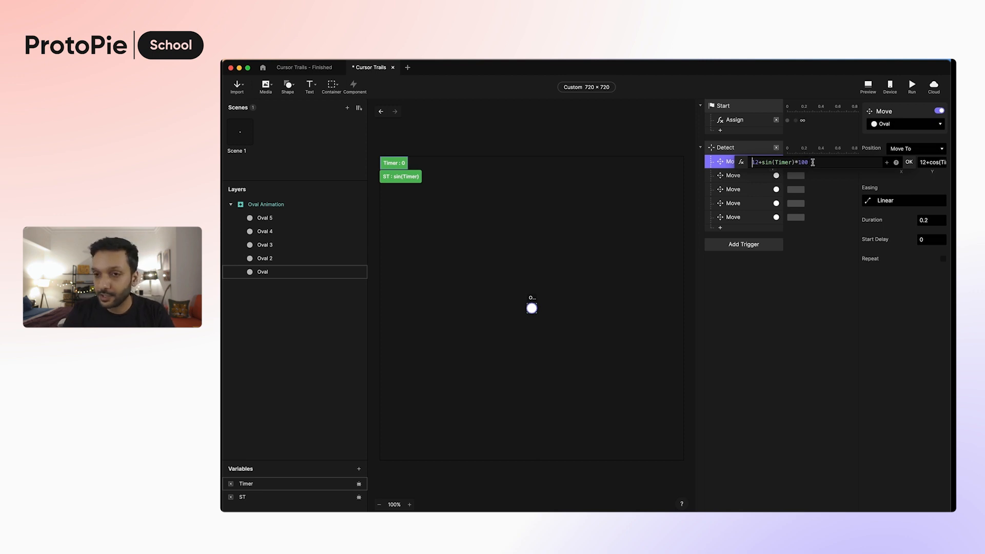
pyautogui.press('BackSpace')
pyautogui.press('BackSpace')
pyautogui.press('BackSpace')
pyautogui.write('20')
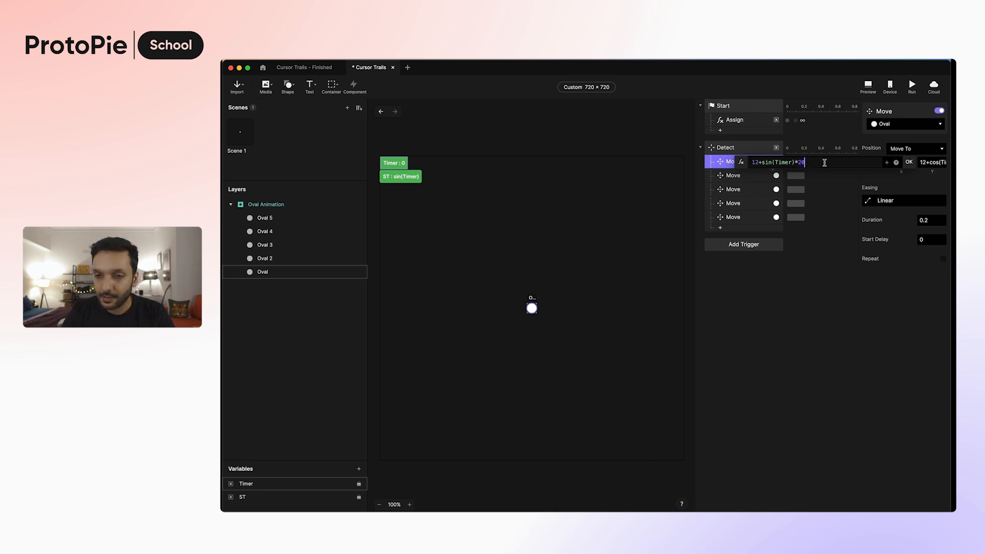
pyautogui.click(791, 163)
pyautogui.write('*')
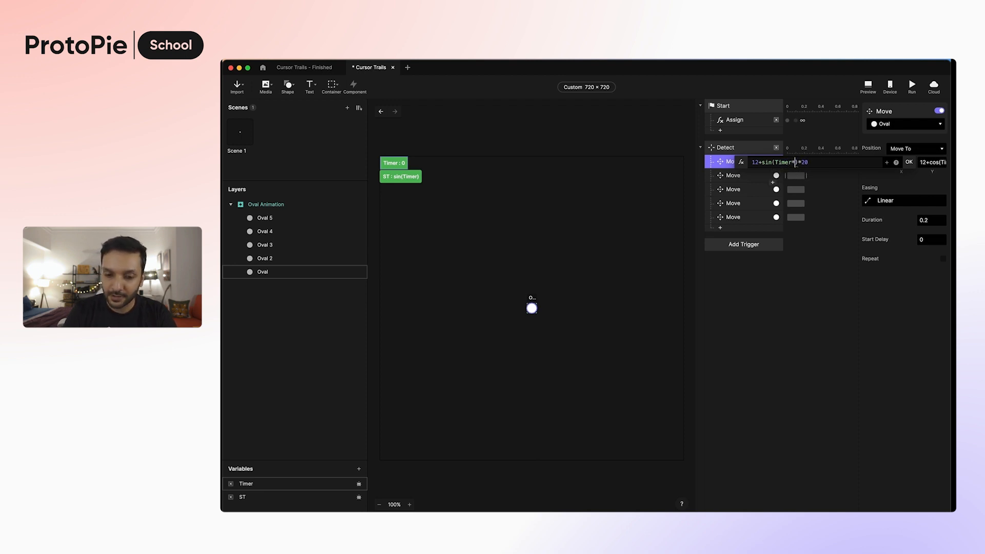
pyautogui.write('5')
pyautogui.press('Return')
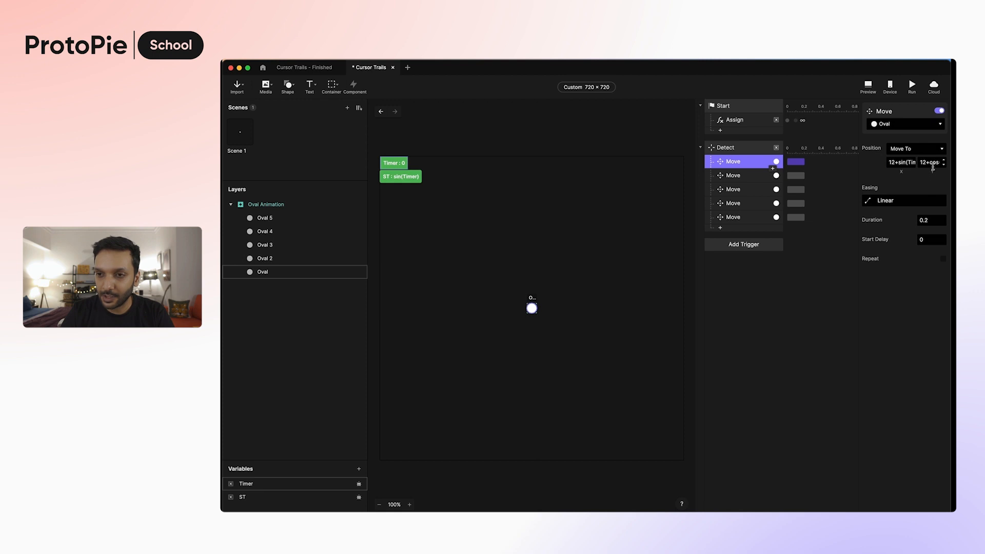
# - Set the Y position formula of the first Move response, which targets Oval, to 12+cos(Timer*2)*20
pyautogui.click(942, 163)
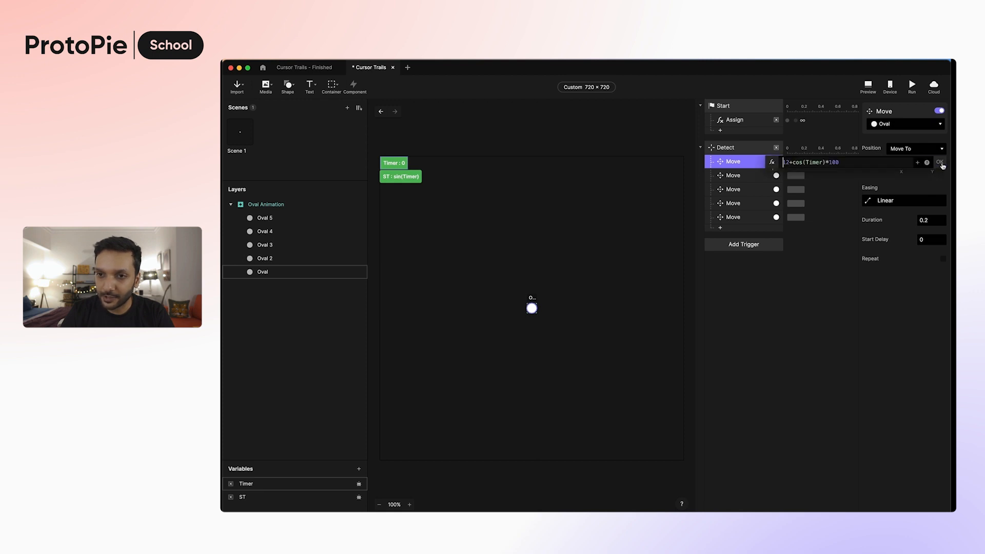
pyautogui.click(875, 163)
pyautogui.press('BackSpace')
pyautogui.press('BackSpace')
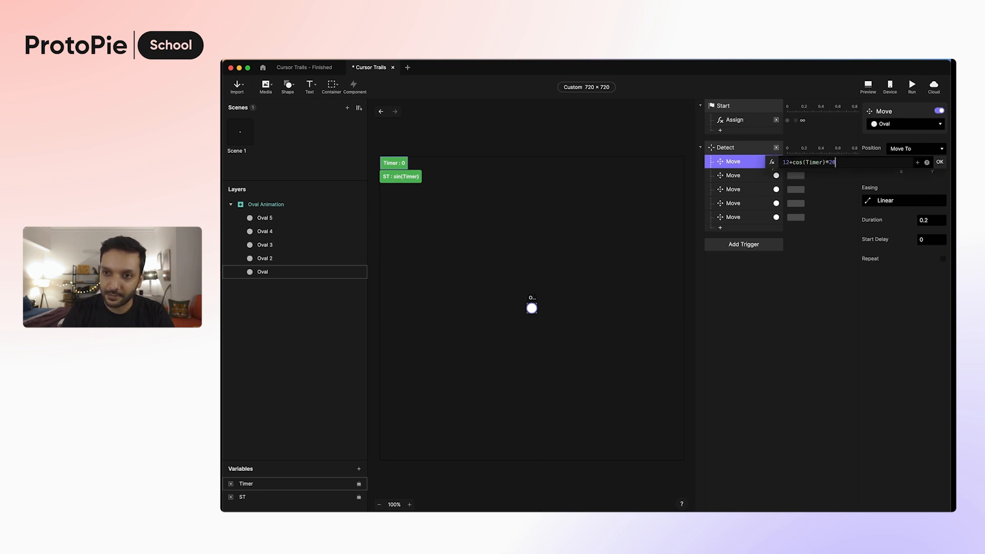
pyautogui.click(822, 166)
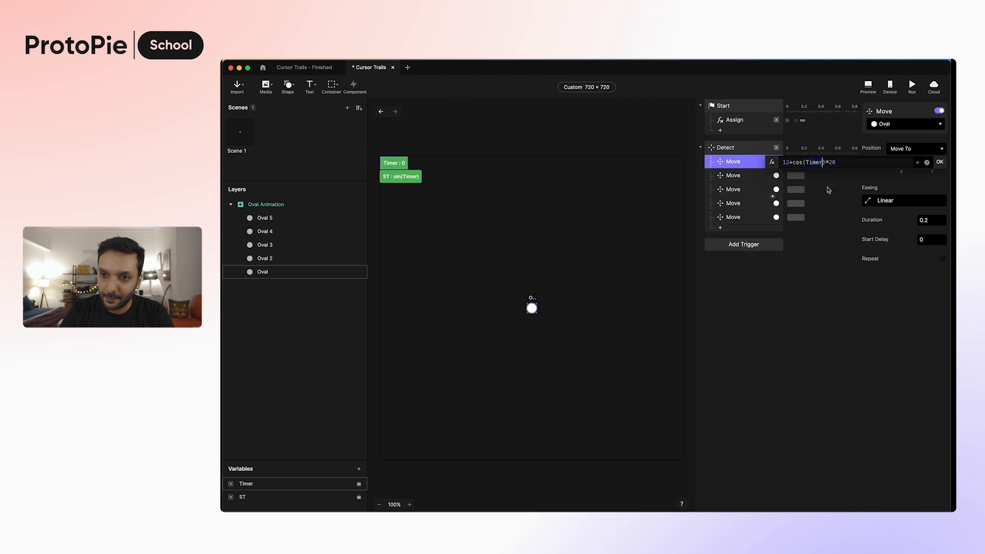
pyautogui.write('*')
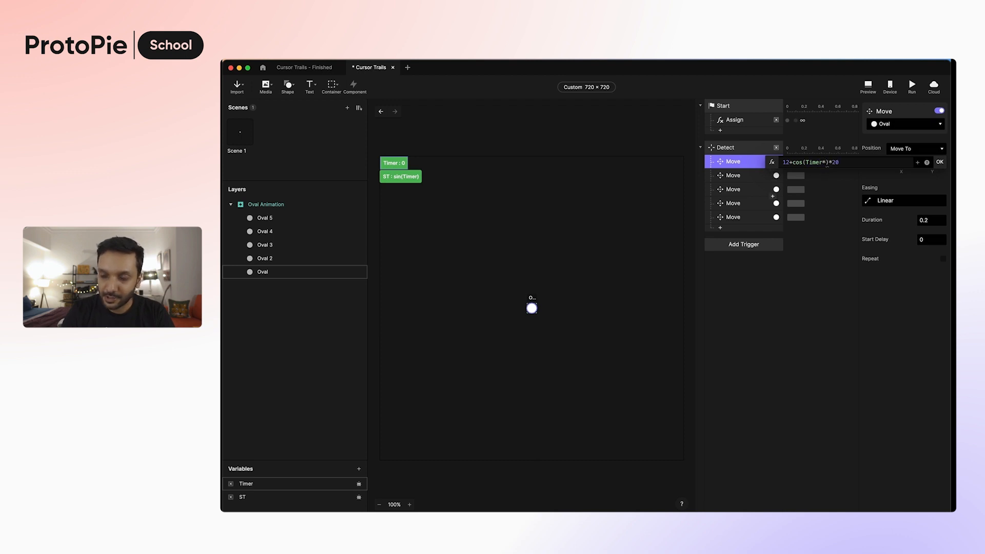
pyautogui.write('2')
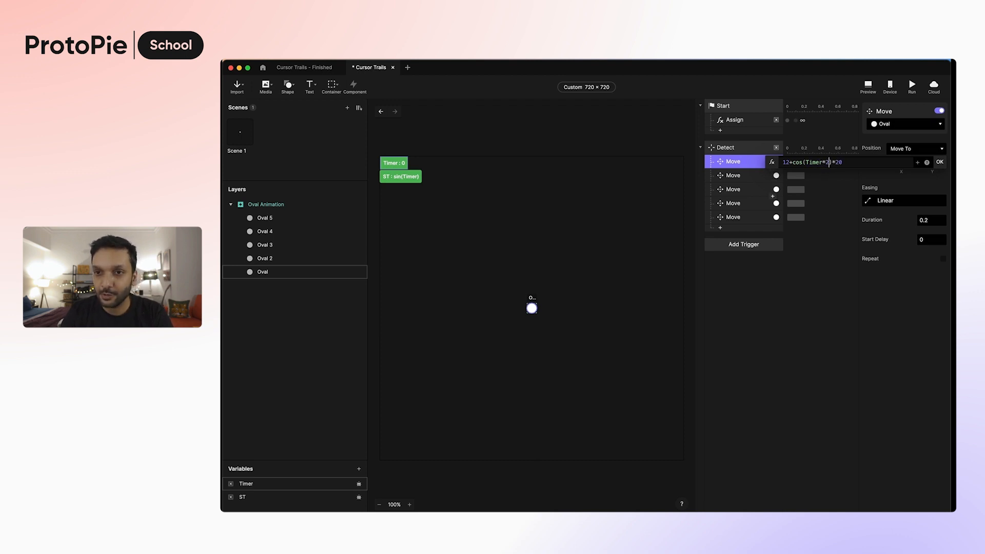
pyautogui.click(940, 163)
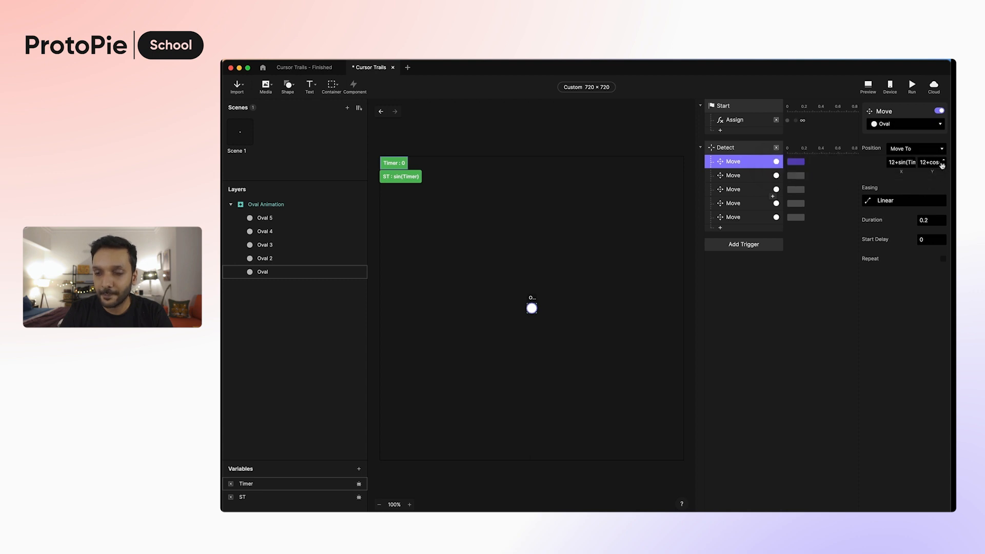
# - Set the X position formula of the second Move response, which targets Oval 2, to 12+sin(Timer*7)*15
pyautogui.click(738, 179)
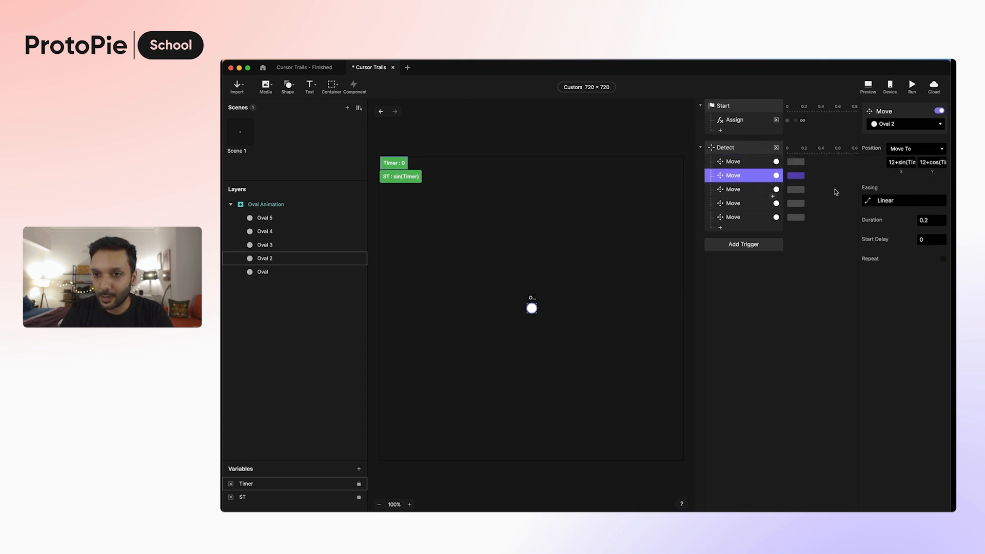
pyautogui.click(911, 162)
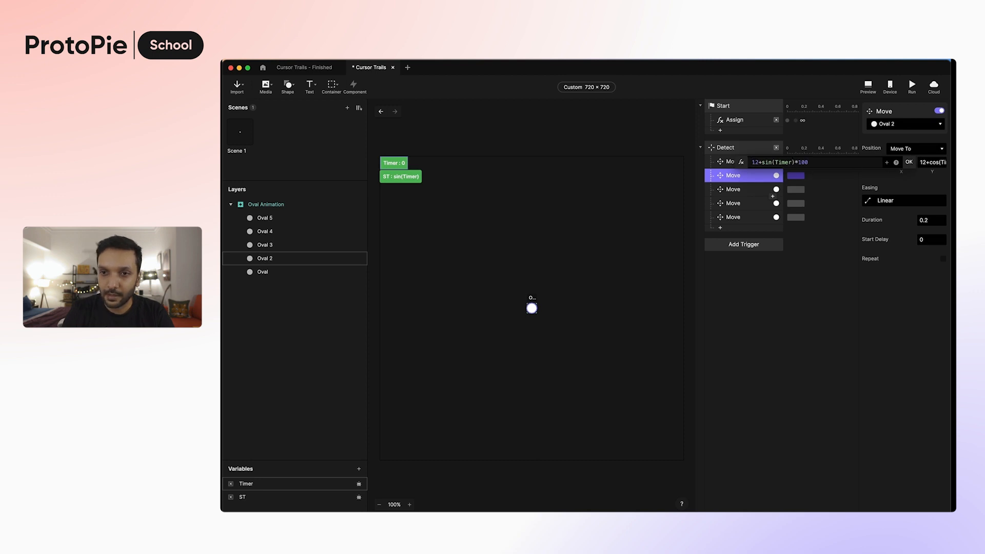
pyautogui.click(794, 162)
pyautogui.write('*')
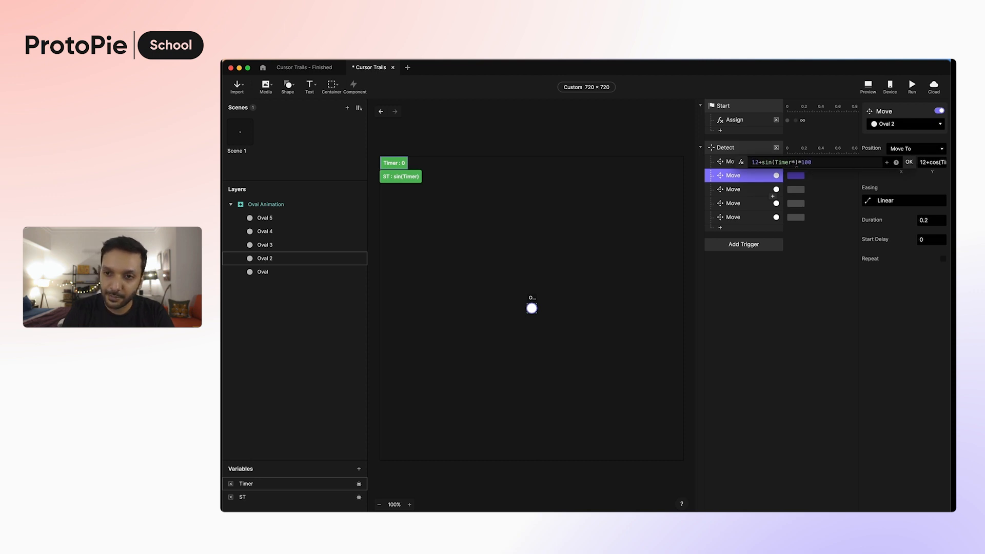
pyautogui.write('7')
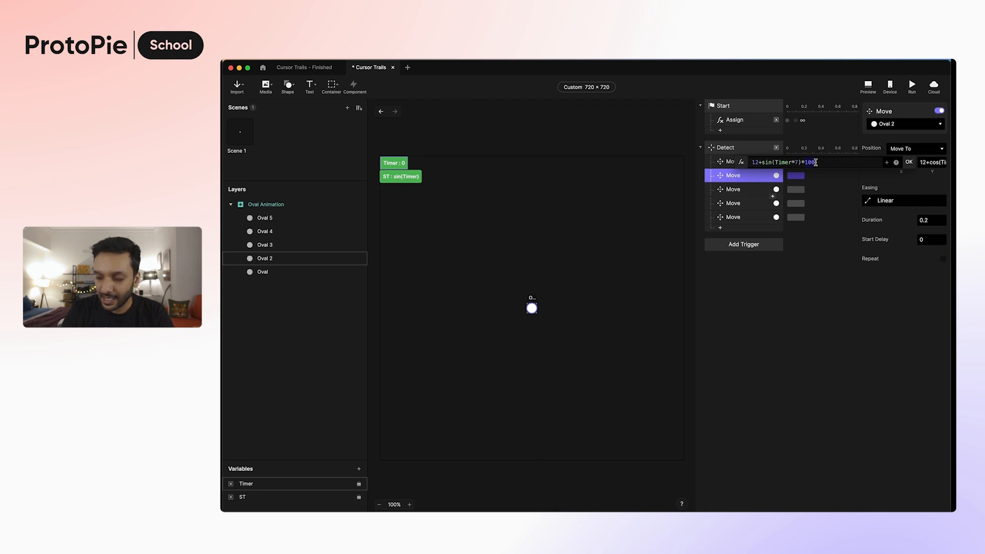
pyautogui.write('115')
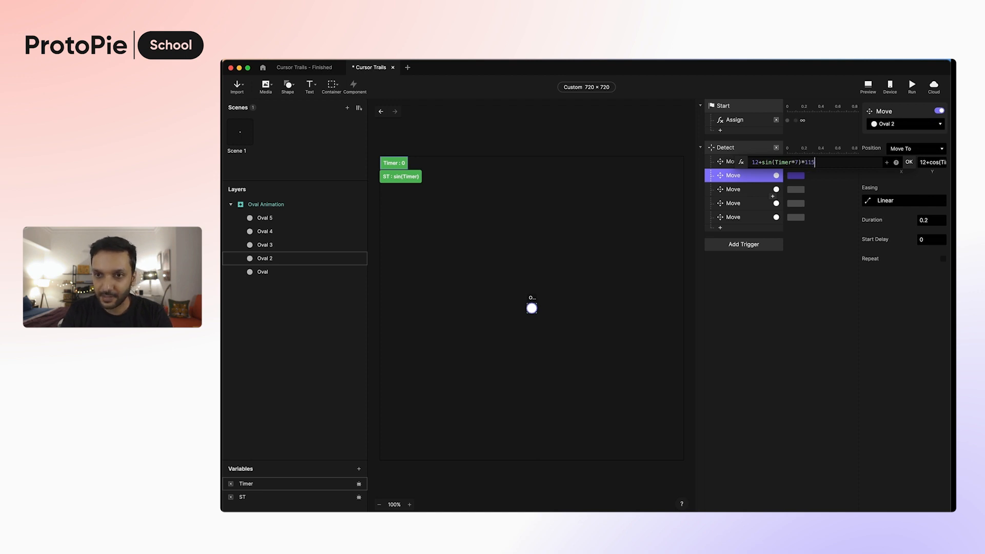
pyautogui.press('BackSpace')
pyautogui.press('BackSpace')
pyautogui.write('5')
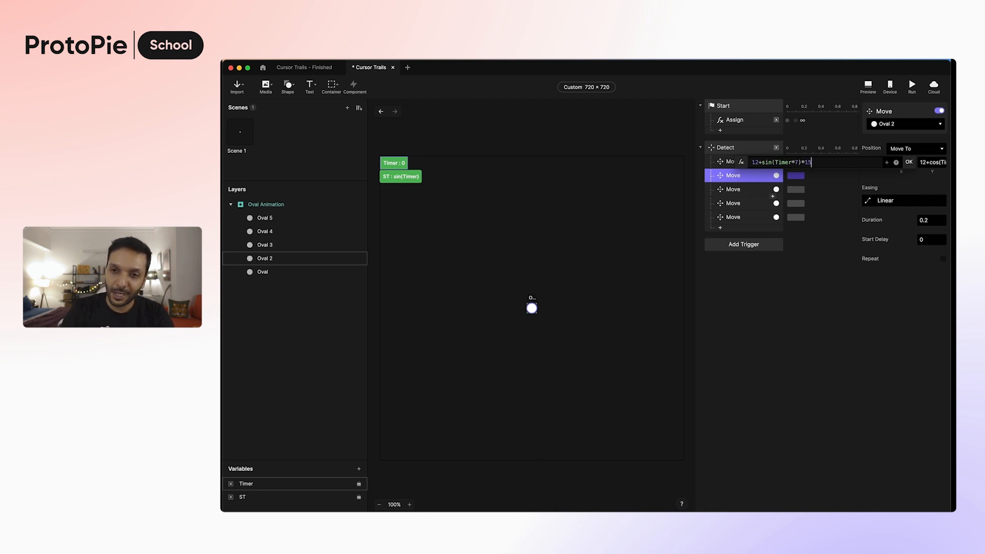
pyautogui.click(910, 163)
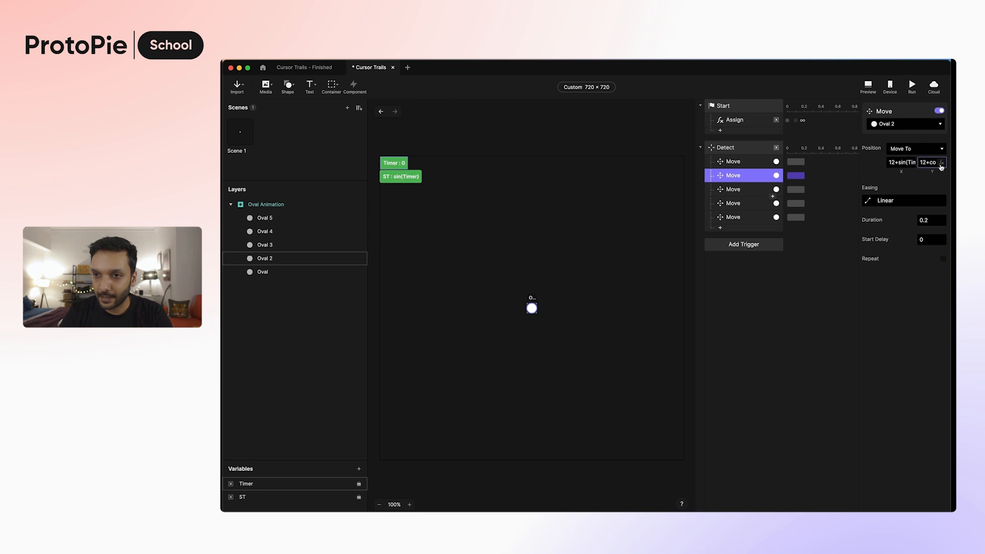
# - Set the Y position formula of Oval 2's Move response to 12+cos(Timer*10)*5
pyautogui.click(942, 163)
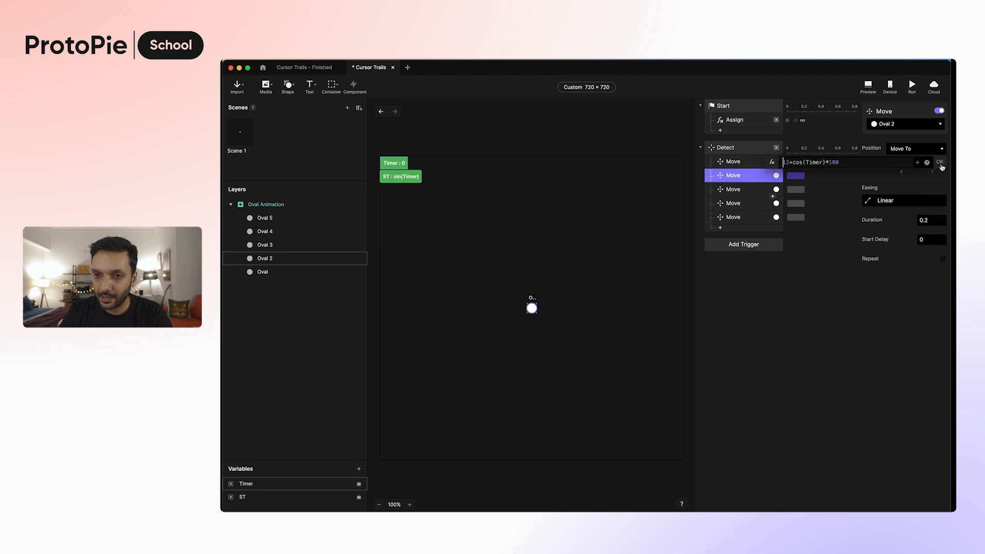
pyautogui.doubleClick(816, 163)
pyautogui.write('*10')
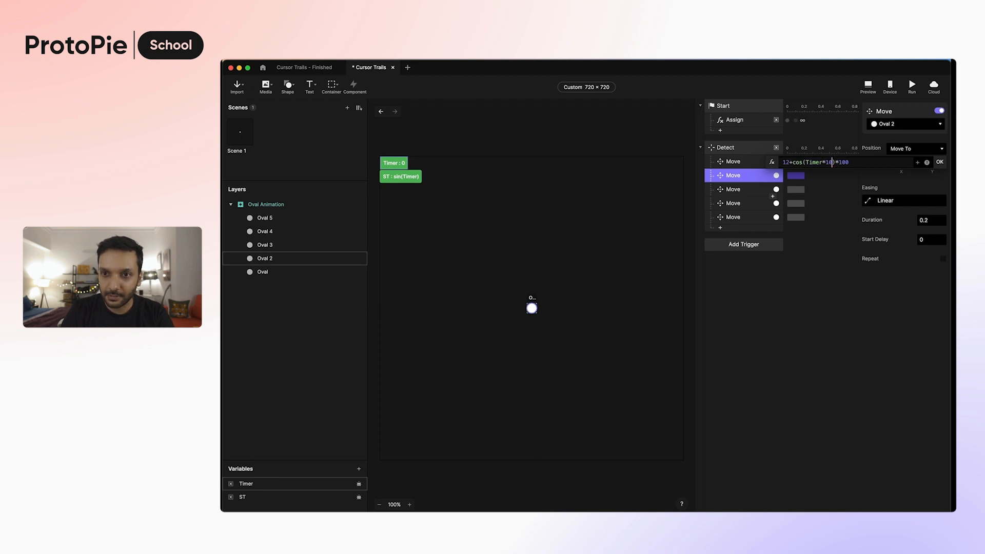
pyautogui.press('BackSpace')
pyautogui.press('BackSpace')
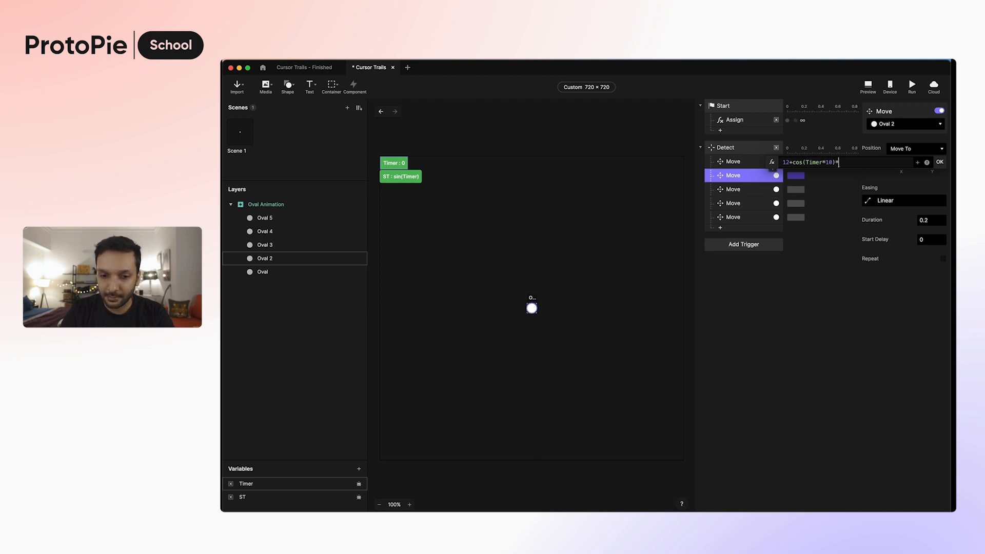
pyautogui.write('5')
pyautogui.click(940, 162)
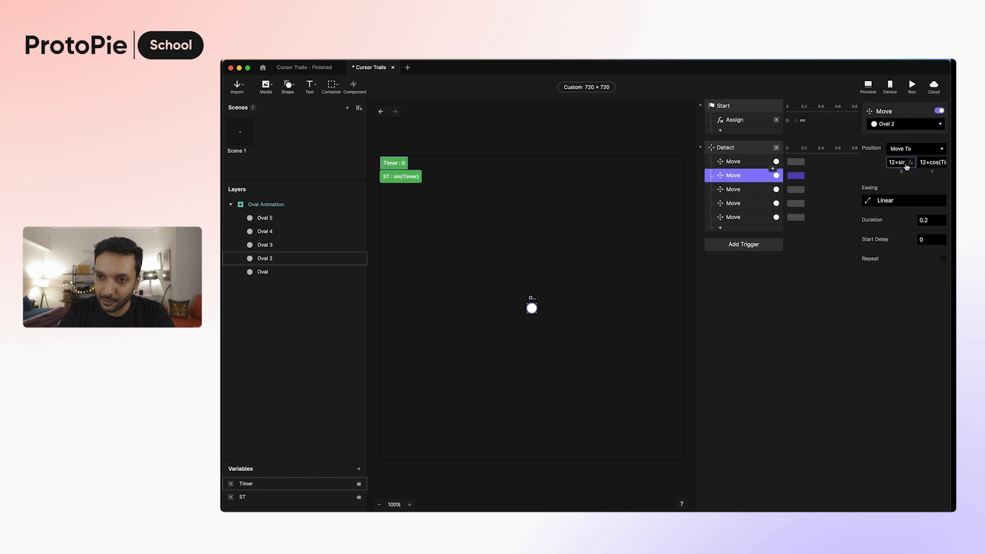
# - Replace sin with cos in the X position formula of Oval 2's Move response, making it 12+cos(Timer*7)*15
pyautogui.click(908, 164)
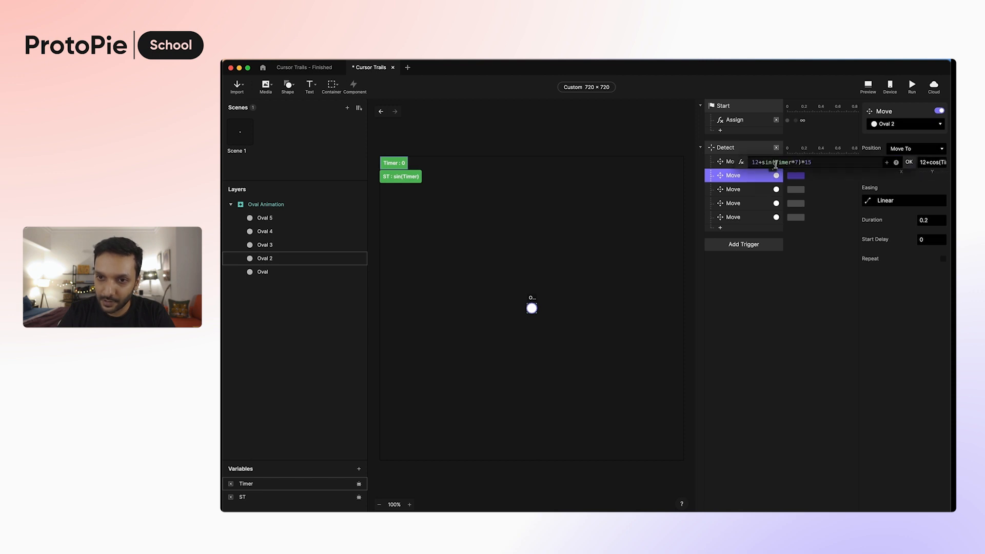
pyautogui.moveTo(772, 163); pyautogui.dragTo(764, 163)
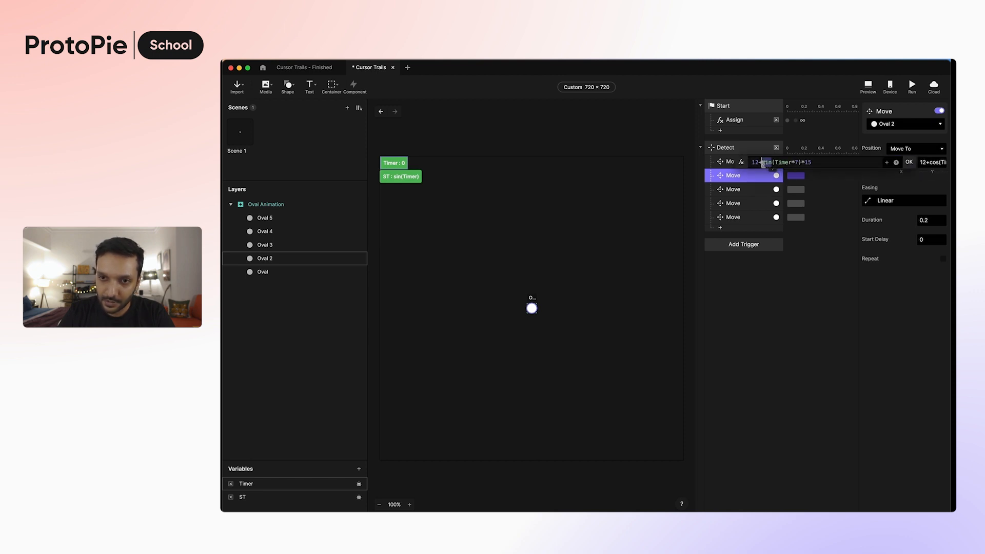
pyautogui.write('cos')
pyautogui.click(909, 162)
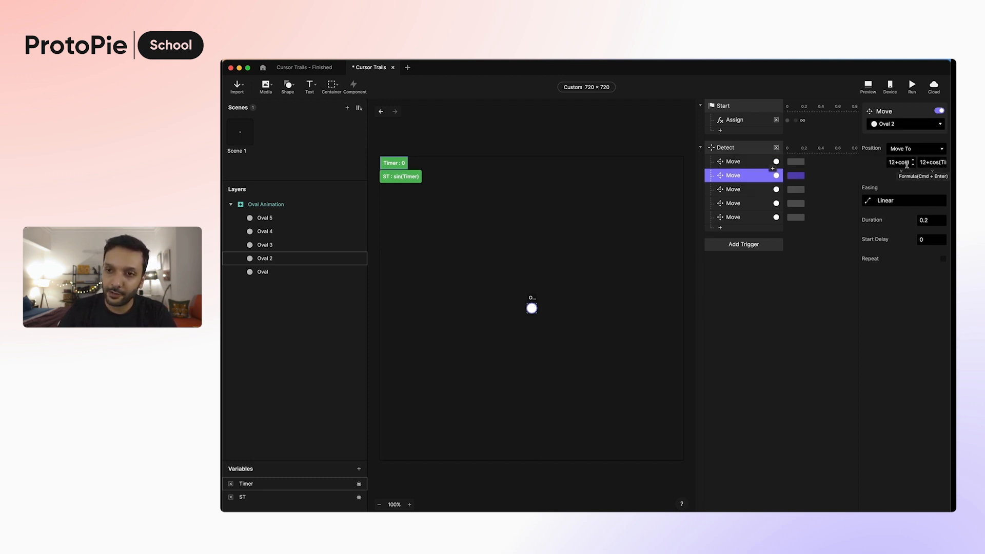
# - Set the X position formula of the third Move response, which targets Oval 3, to 12+sin(Timer*13)*10
pyautogui.click(750, 194)
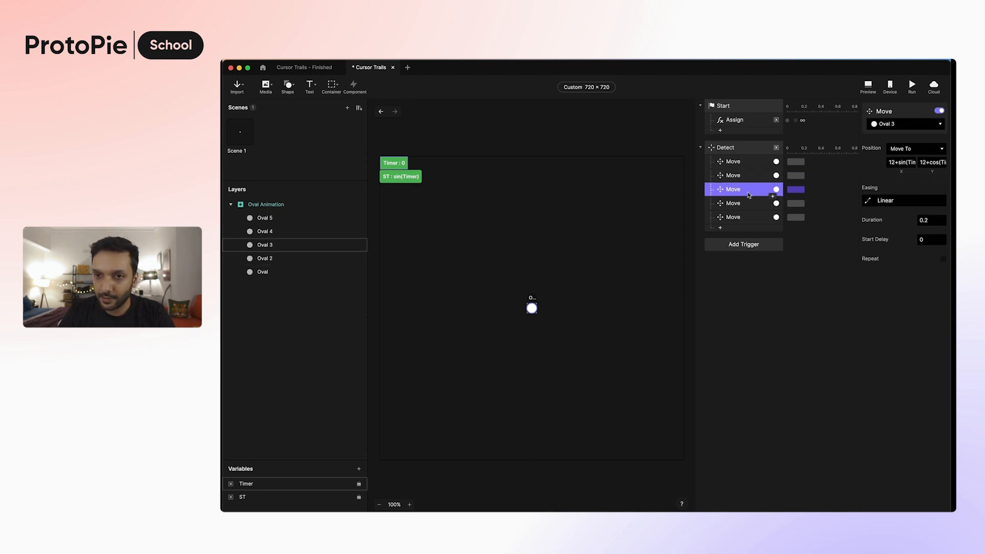
pyautogui.click(911, 163)
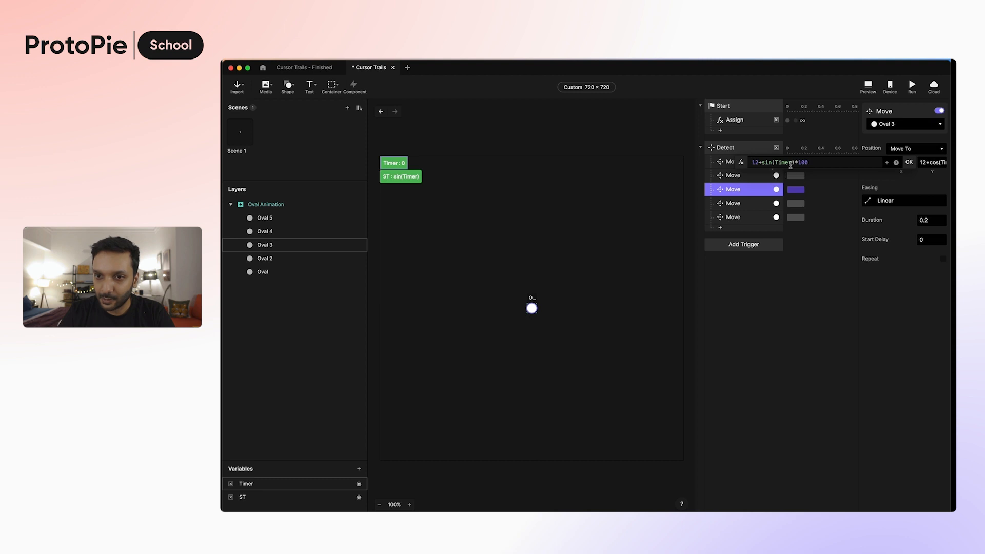
pyautogui.click(793, 162)
pyautogui.write('*13)*')
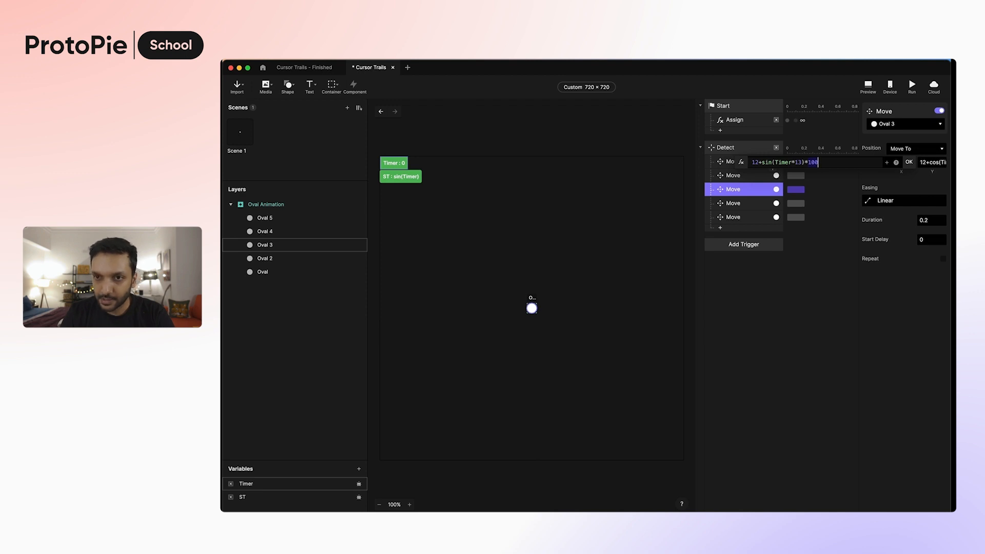
pyautogui.write('1')
pyautogui.press('BackSpace')
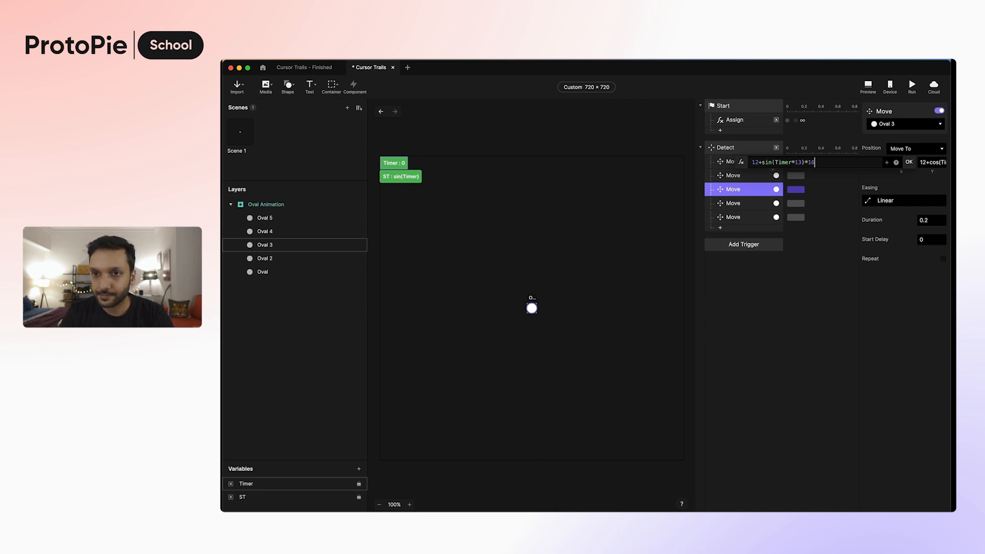
pyautogui.click(909, 162)
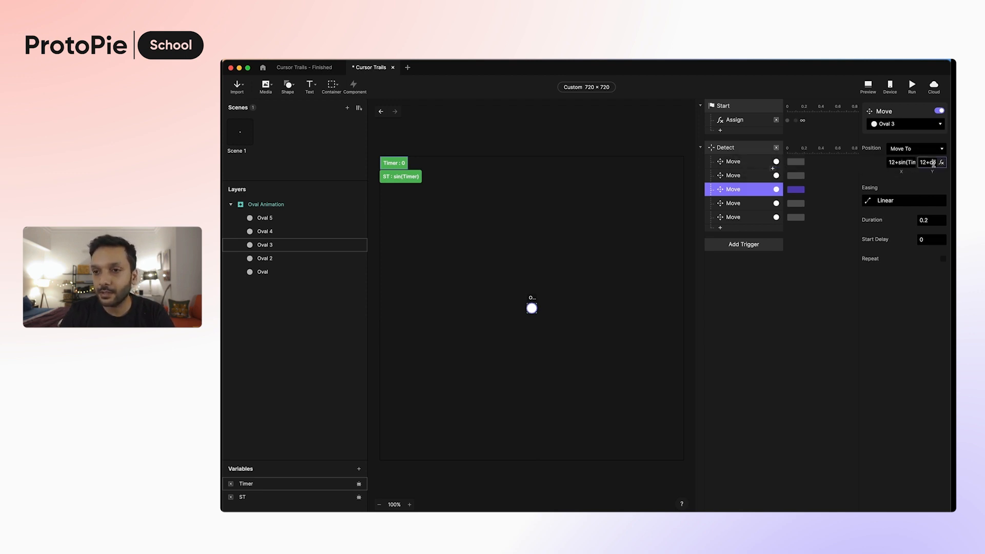
# - Set the Y position formula of Oval 3's Move response to 12+cos(Timer*15)*10
pyautogui.click(942, 164)
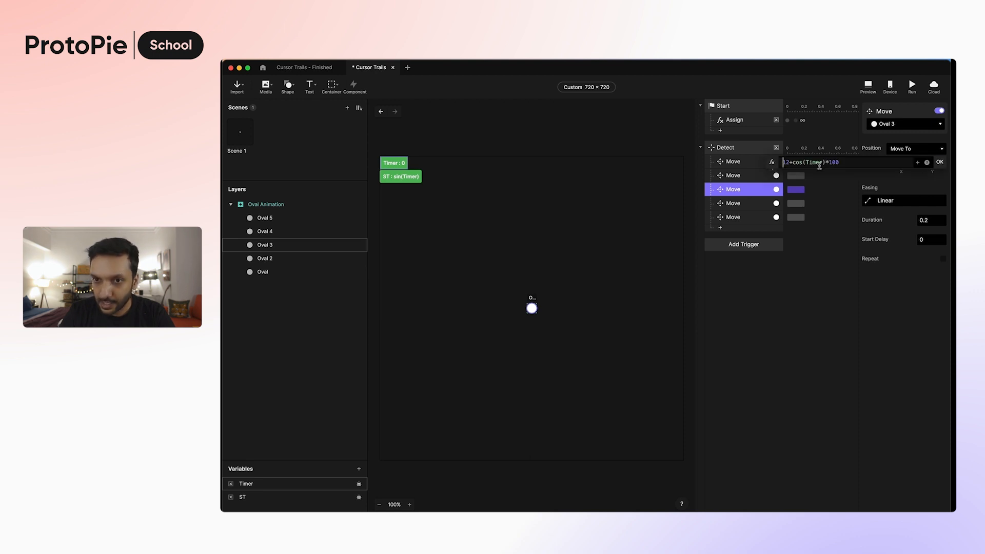
pyautogui.write('*')
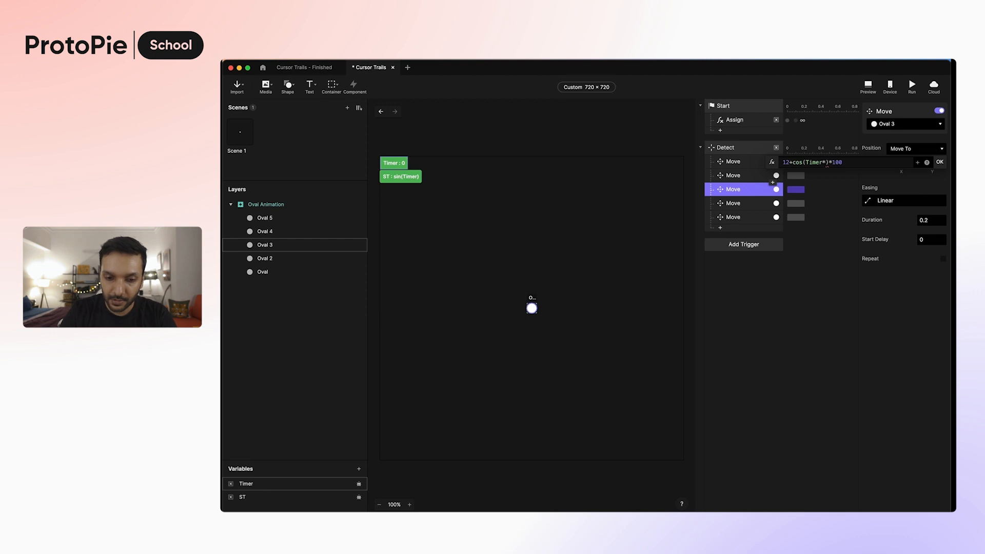
pyautogui.write('15')
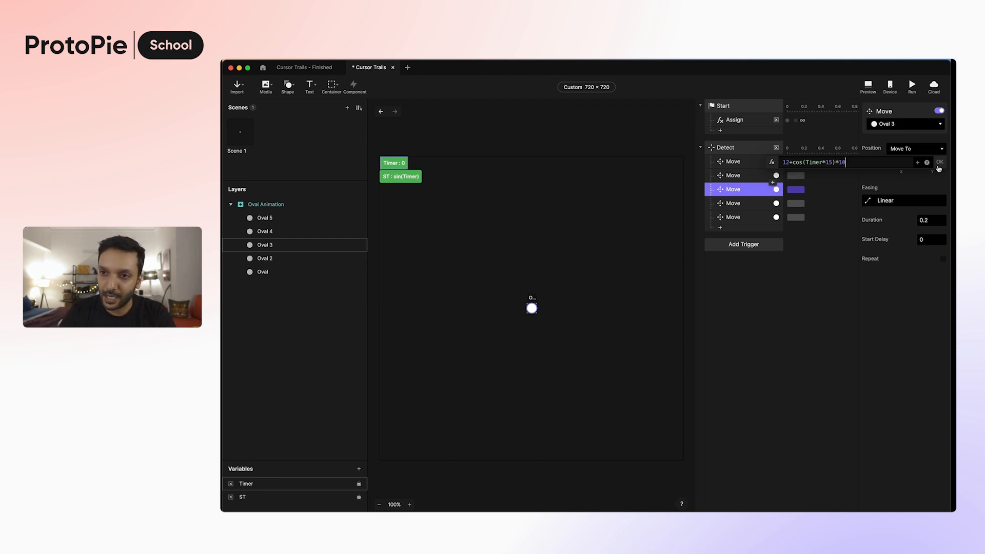
pyautogui.click(939, 163)
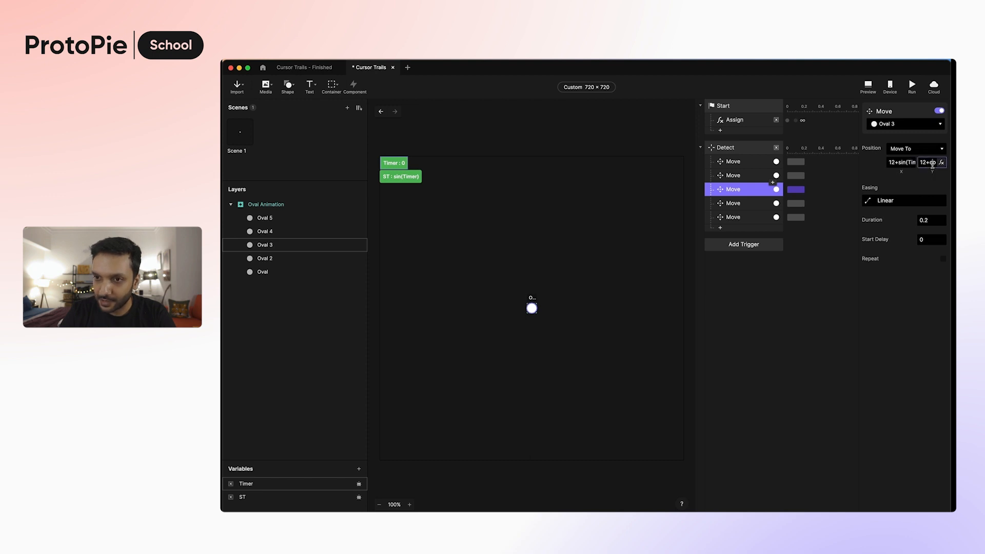
# - Replace cos with sin in the Y position formula of Oval 3's Move response, making it 12+sin(Timer*15)*10
pyautogui.click(941, 163)
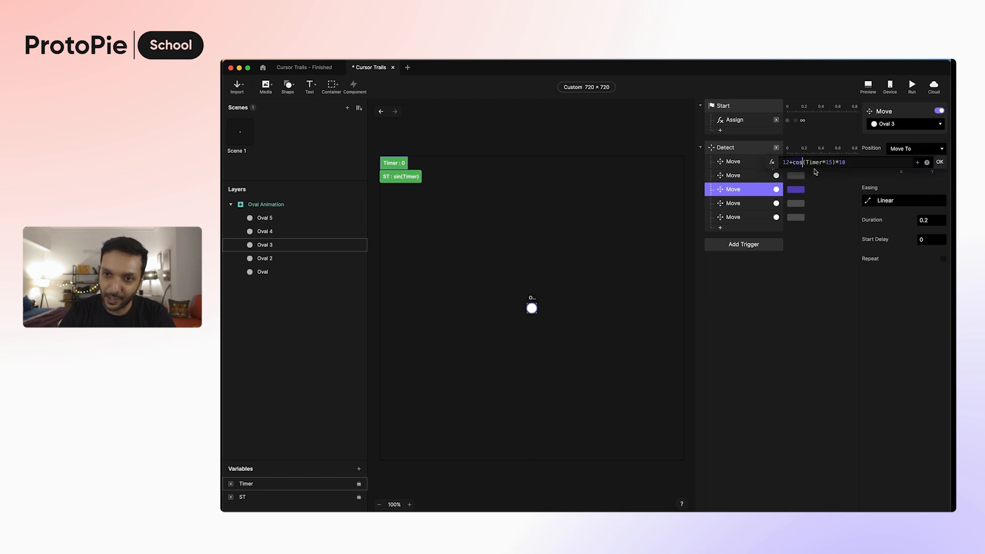
pyautogui.press('BackSpace')
pyautogui.press('BackSpace')
pyautogui.press('BackSpace')
pyautogui.write('sin()')
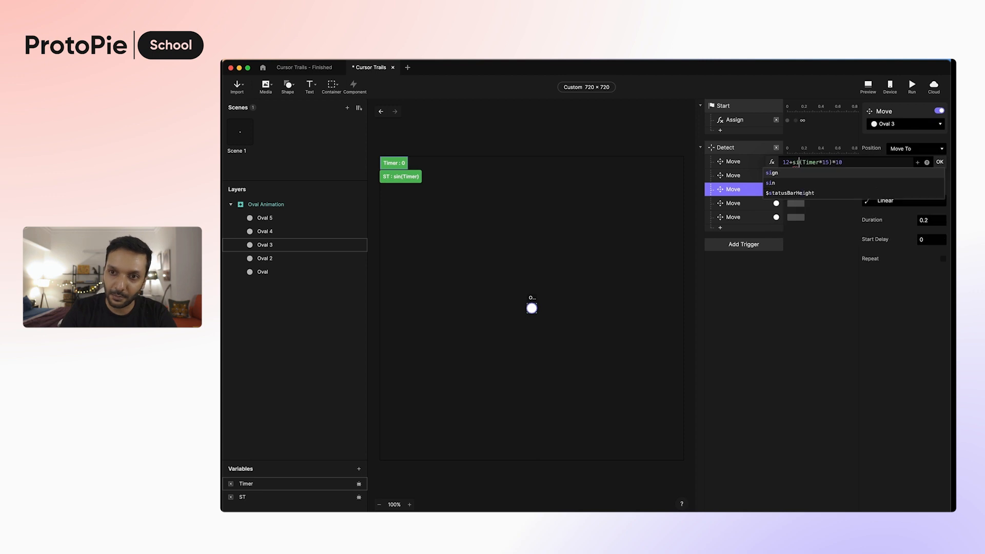
pyautogui.press('BackSpace')
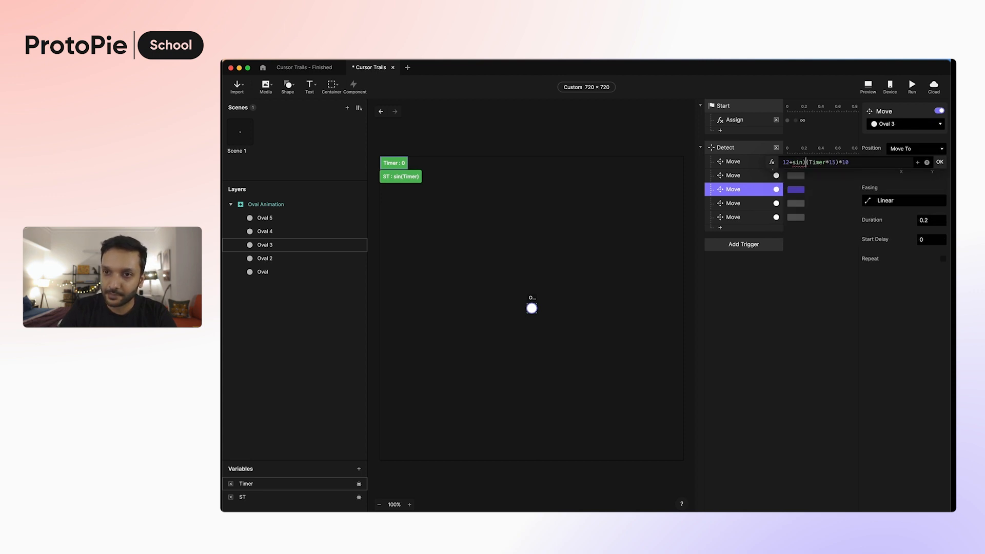
pyautogui.press('BackSpace')
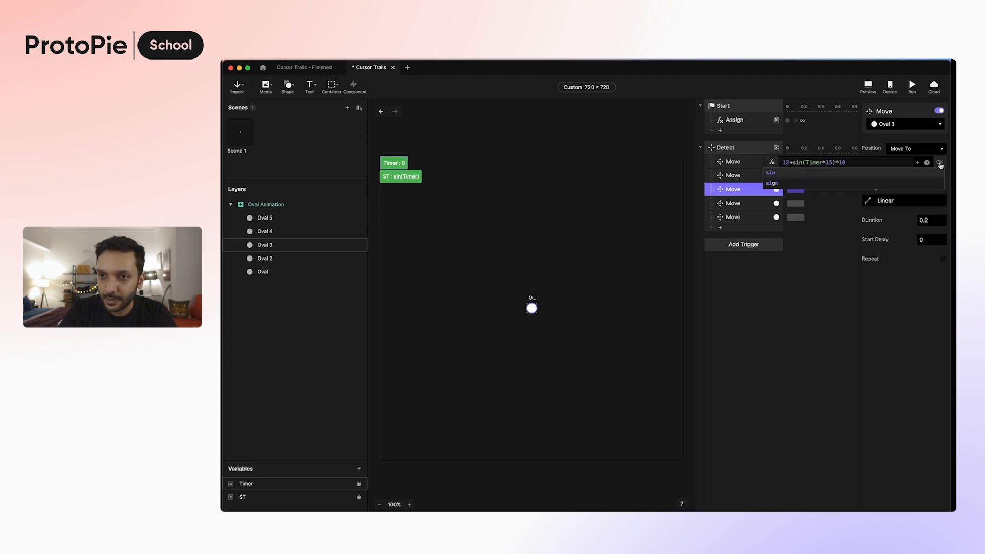
pyautogui.click(940, 164)
pyautogui.click(940, 164)
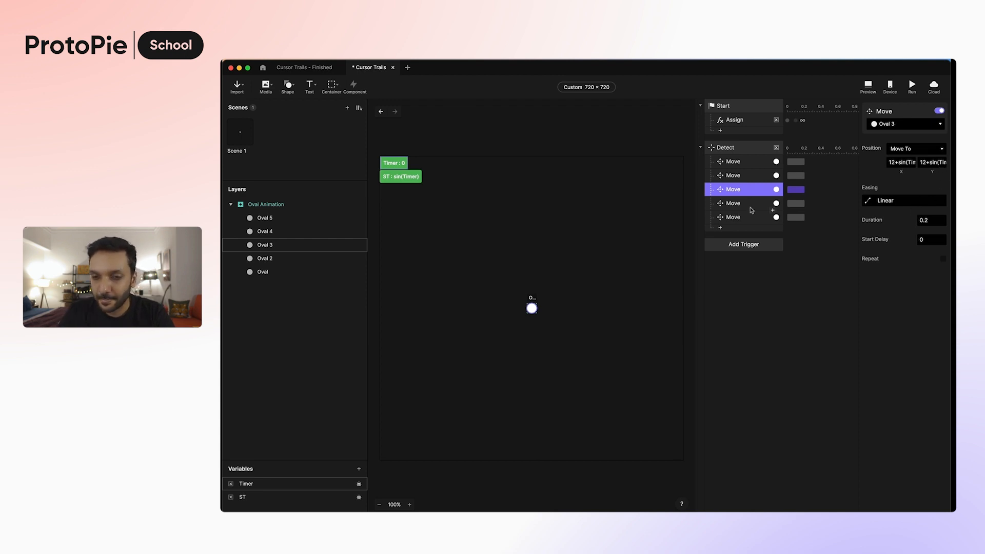
# - Set the X position formula of the fourth Move response, which targets Oval 4, to 12+sin(Timer*3)*18
pyautogui.click(752, 205)
pyautogui.click(910, 164)
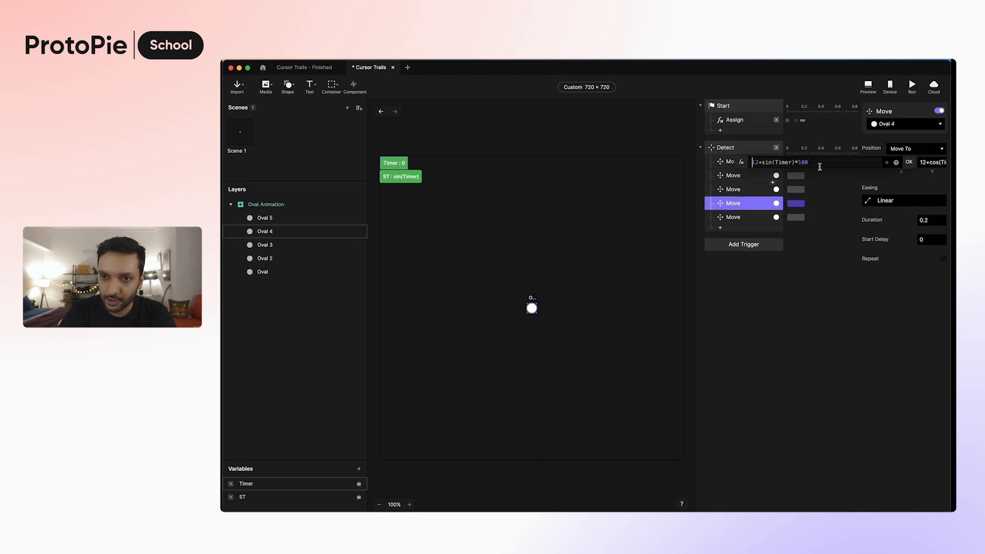
pyautogui.click(793, 162)
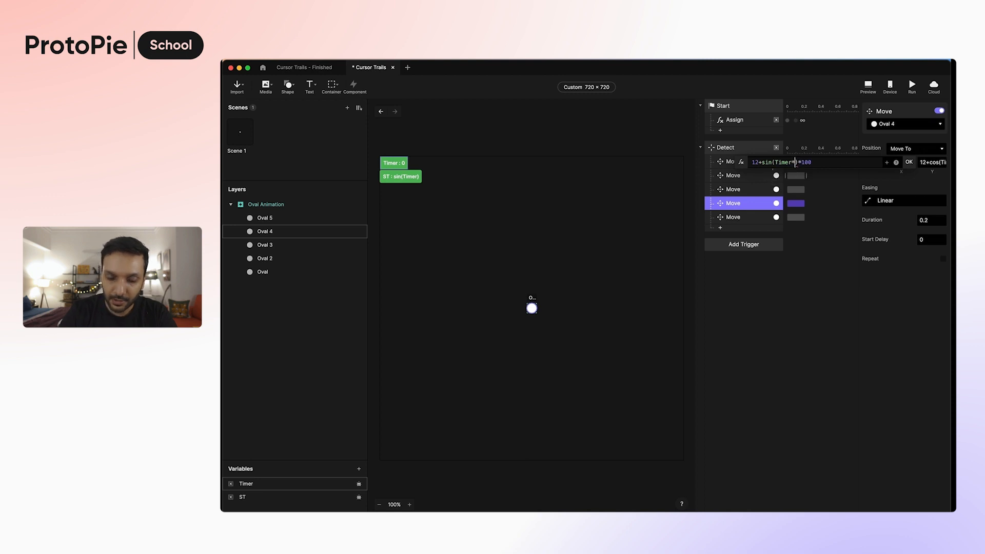
pyautogui.write('*3')
pyautogui.press('BackSpace')
pyautogui.press('BackSpace')
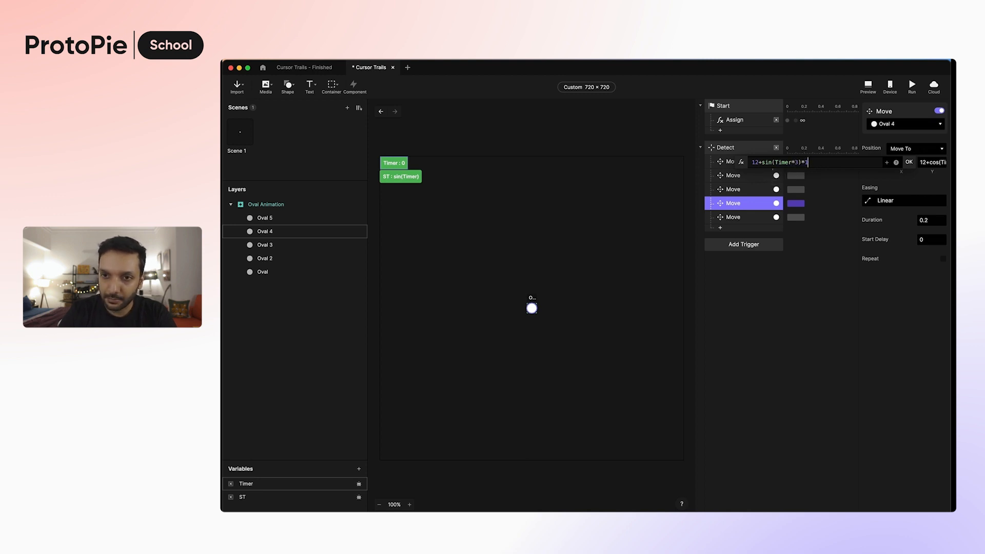
pyautogui.write('5')
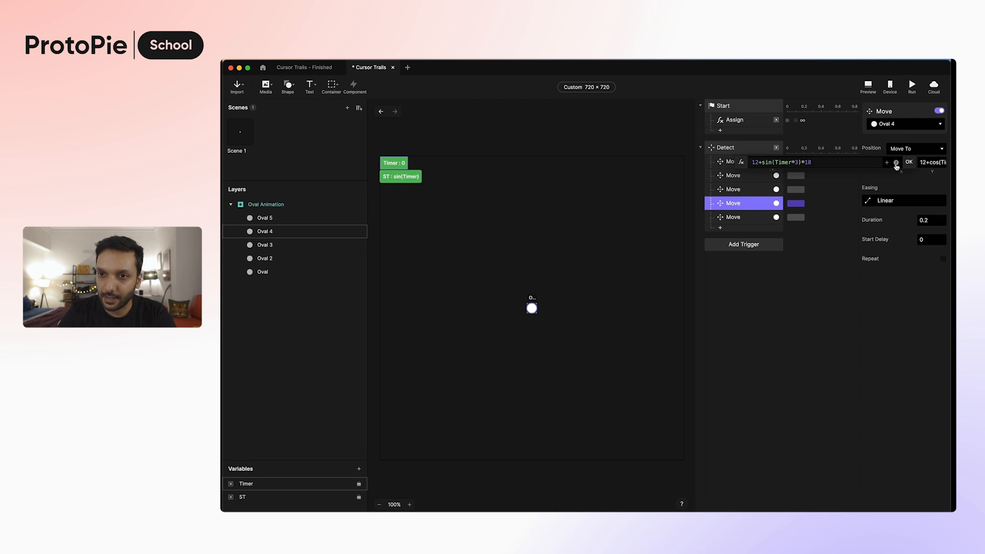
pyautogui.click(907, 163)
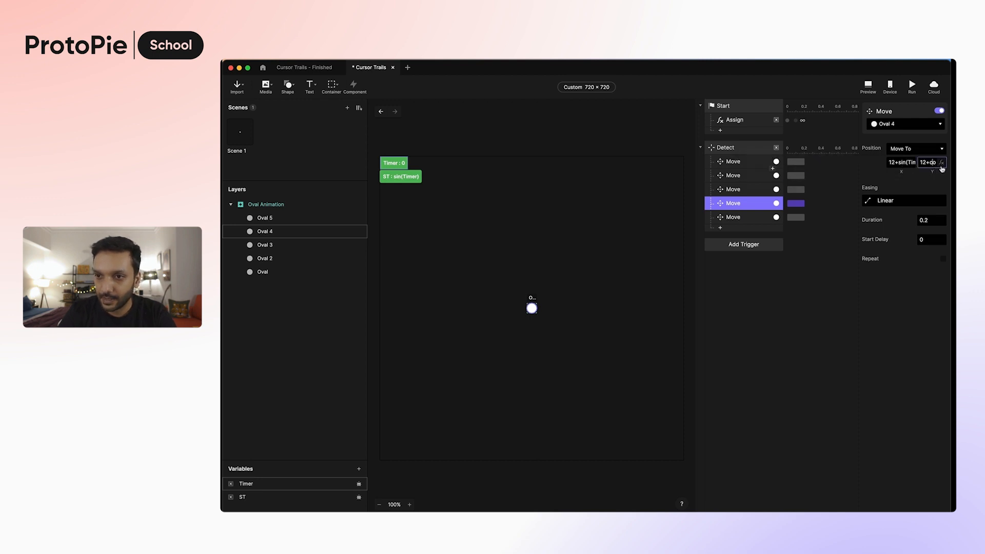
# - Set the Y position formula of Oval 4's Move response to 12+cos(Timer*7)*50
pyautogui.click(932, 163)
pyautogui.click(823, 163)
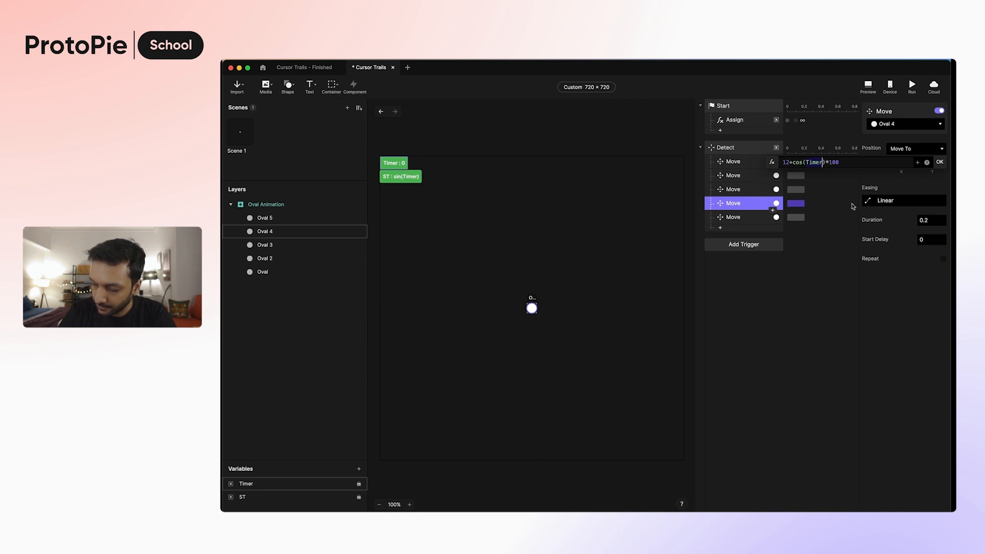
pyautogui.write('*7')
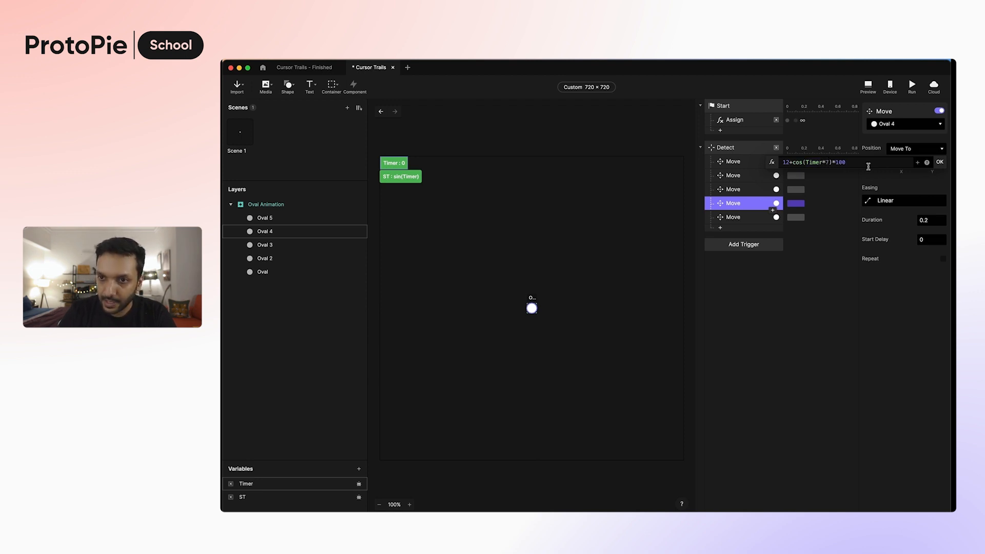
pyautogui.click(867, 163)
pyautogui.press('BackSpace')
pyautogui.press('BackSpace')
pyautogui.press('BackSpace')
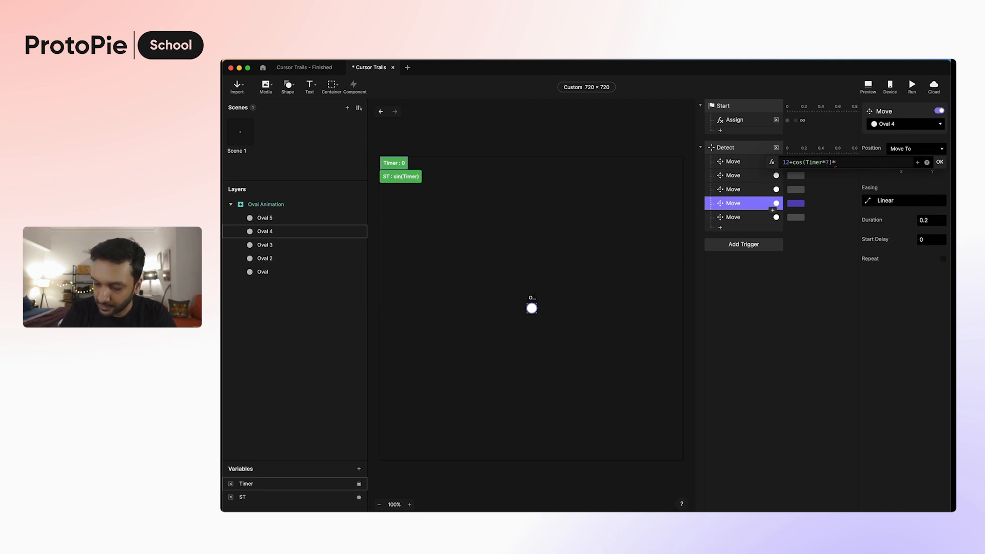
pyautogui.write('50')
pyautogui.click(942, 165)
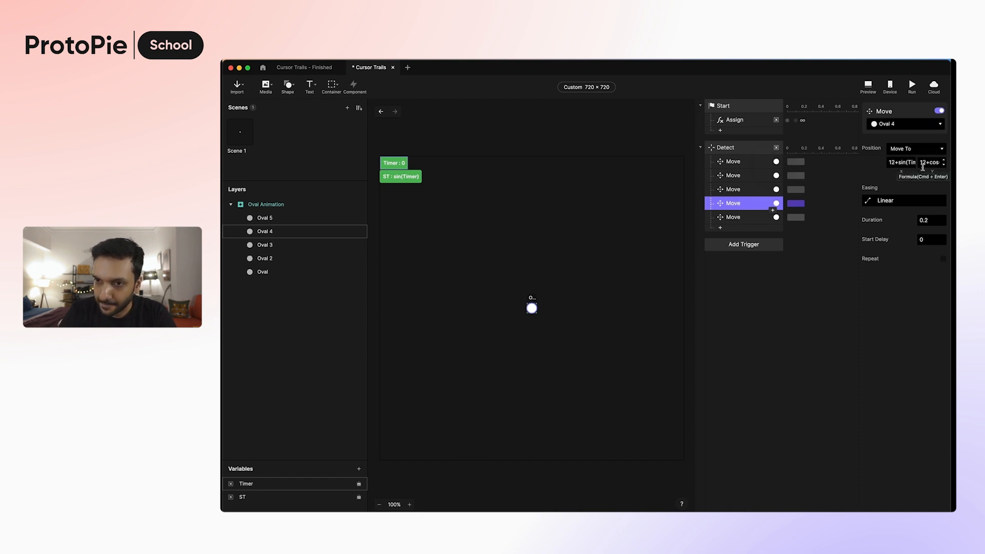
# - Swap the functions in the position formulas of Oval 4's Move response, using cos for X and sin for Y
pyautogui.click(901, 163)
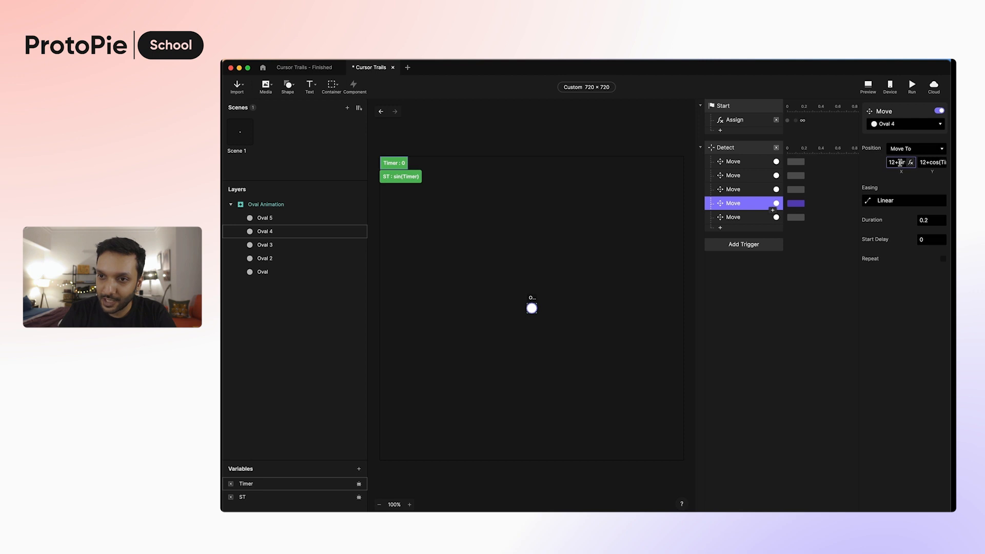
pyautogui.moveTo(898, 162); pyautogui.dragTo(906, 163)
pyautogui.write('cos(T')
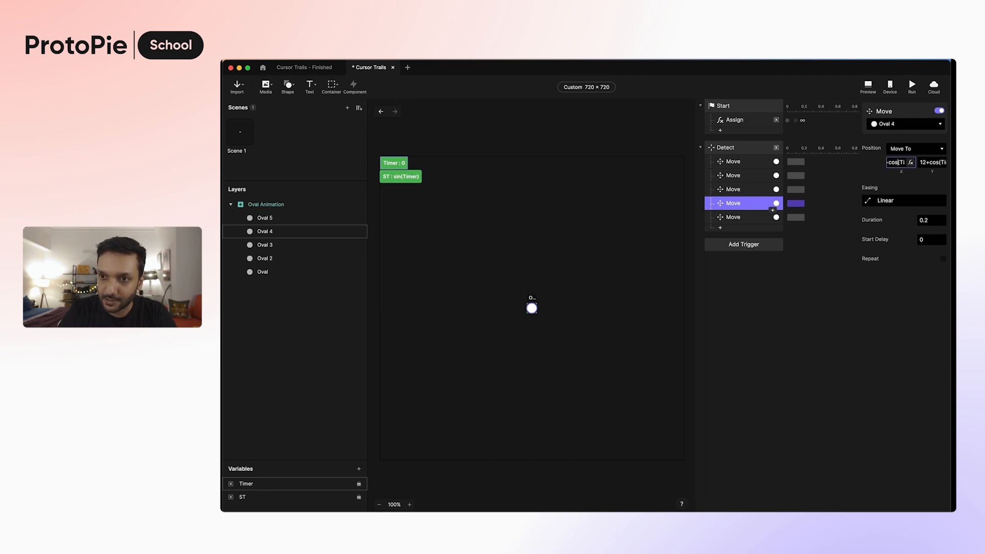
pyautogui.press('Return')
pyautogui.click(930, 162)
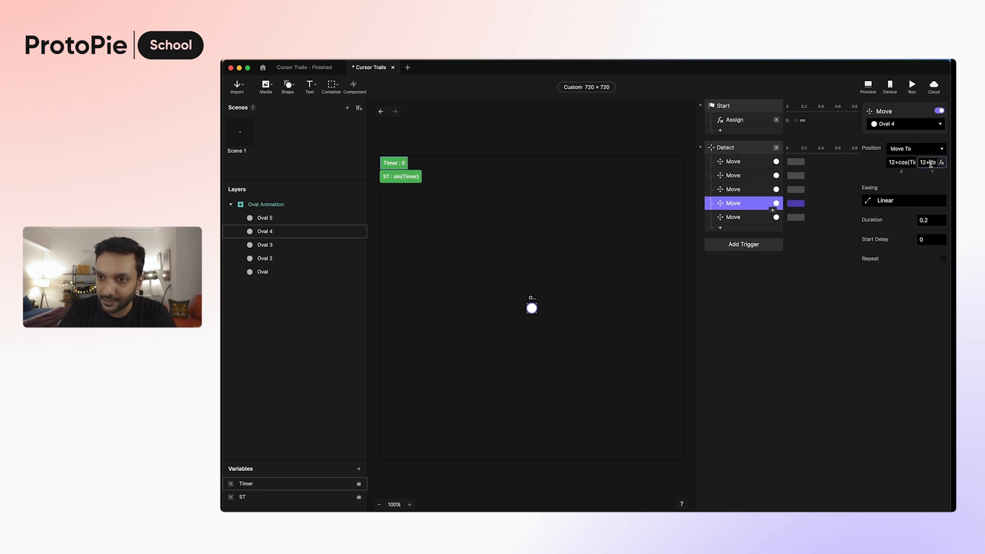
pyautogui.moveTo(926, 162); pyautogui.dragTo(937, 163)
pyautogui.write('sin(Ti')
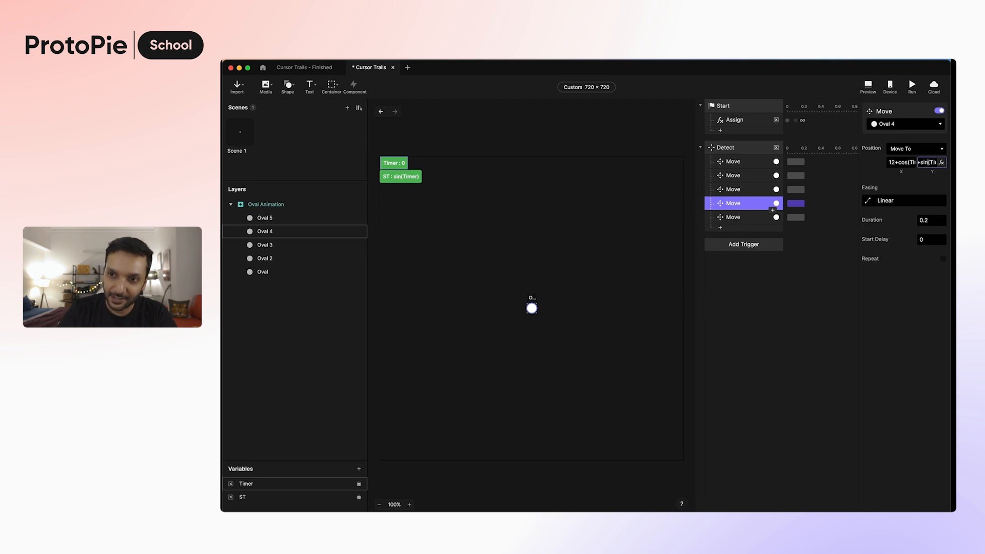
pyautogui.press('Return')
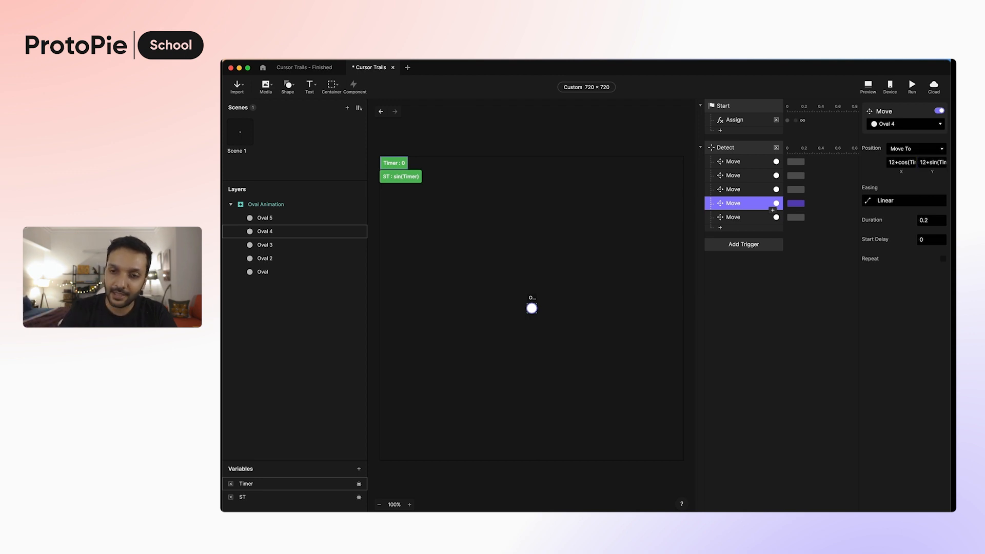
# - Set the X position formula of the fifth Move response, which targets Oval 5, to 12+sin(Timer*6)*33
pyautogui.click(753, 218)
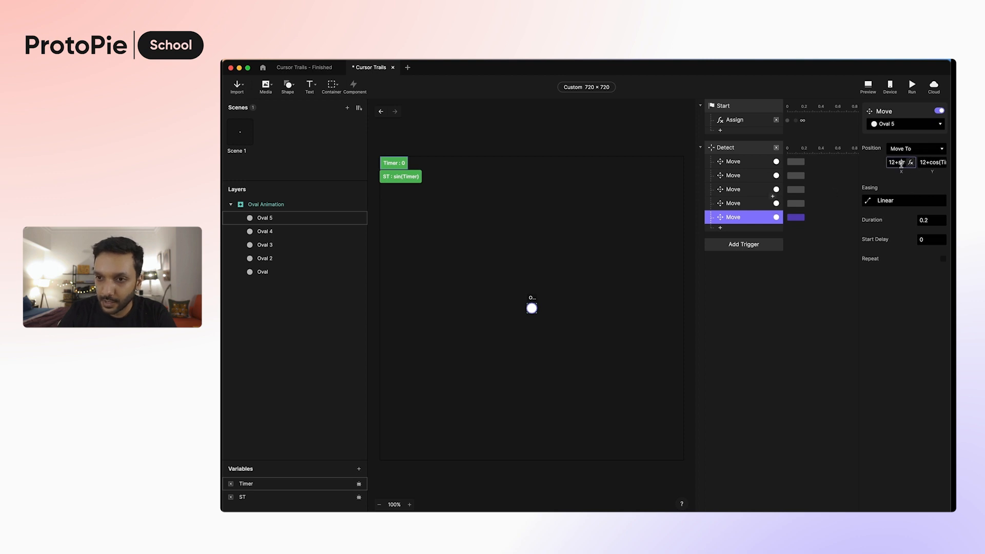
pyautogui.click(907, 163)
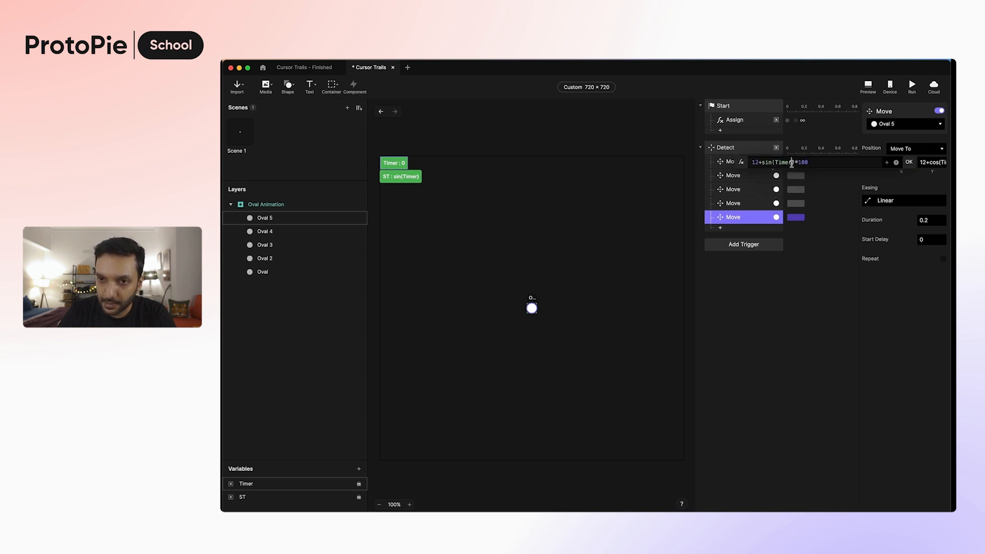
pyautogui.write('*')
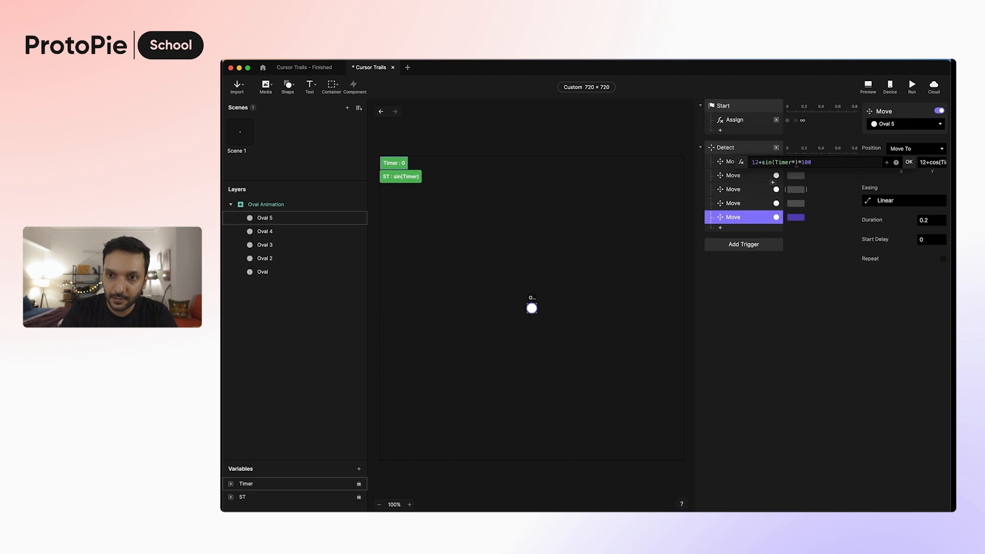
pyautogui.write('6')
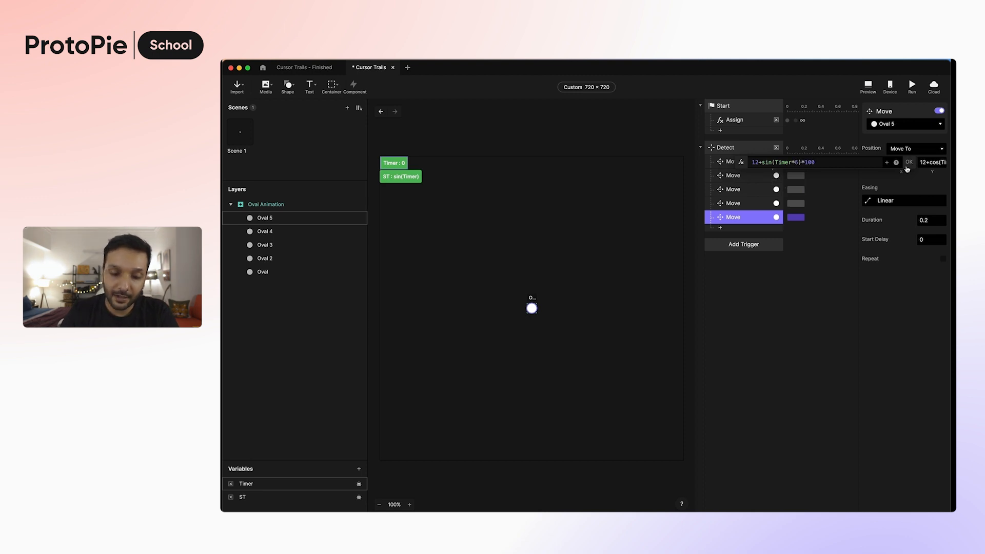
pyautogui.press('BackSpace')
pyautogui.press('BackSpace')
pyautogui.press('BackSpace')
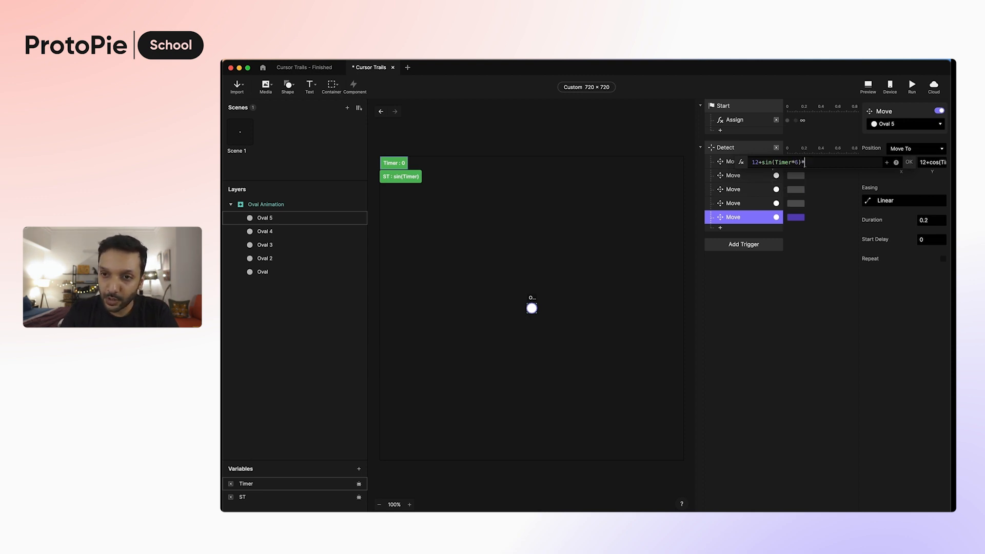
pyautogui.write('33')
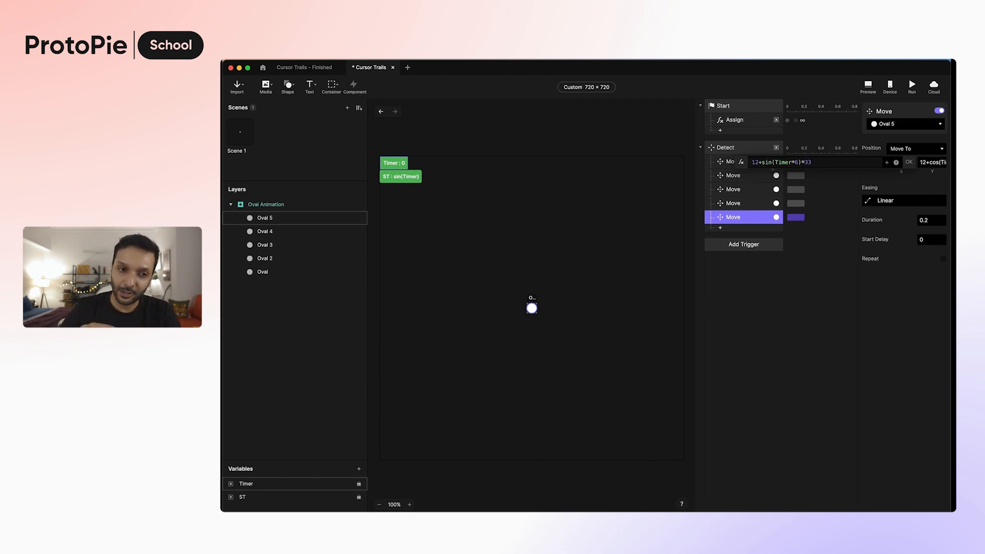
pyautogui.click(913, 166)
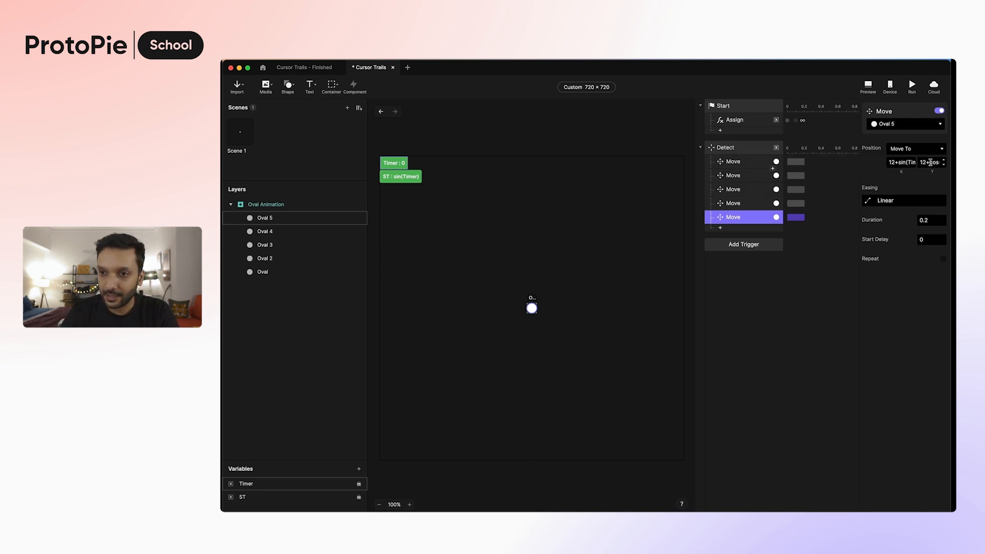
# - Set the Y position formula of Oval 5's Move response to 12+cos(Timer*3.5)*33 and preview the component's animation
pyautogui.click(940, 164)
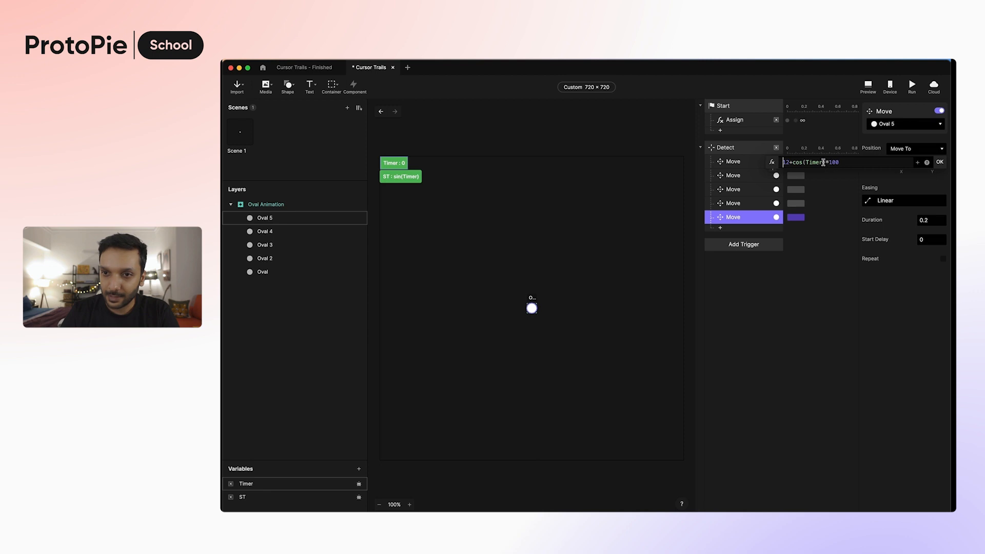
pyautogui.click(824, 163)
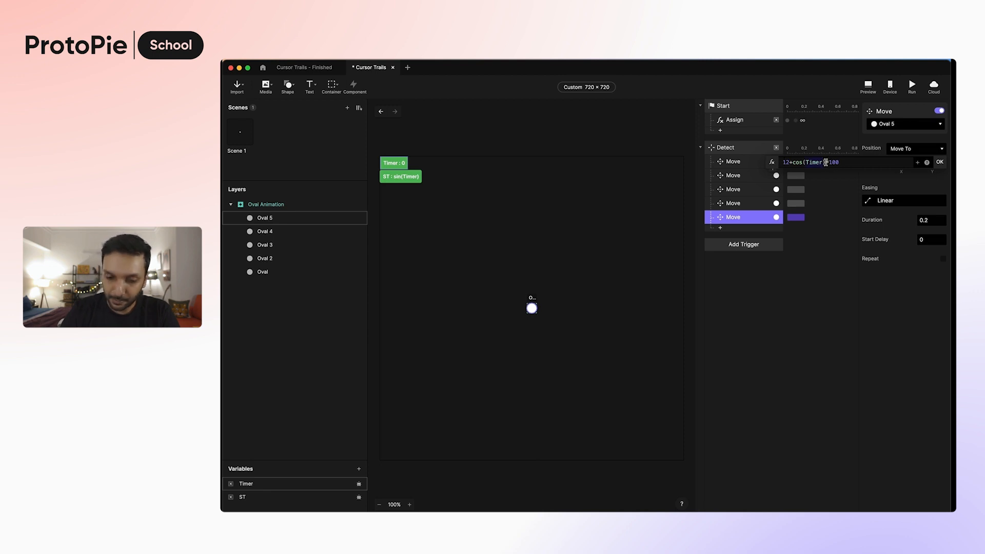
pyautogui.write('*3.')
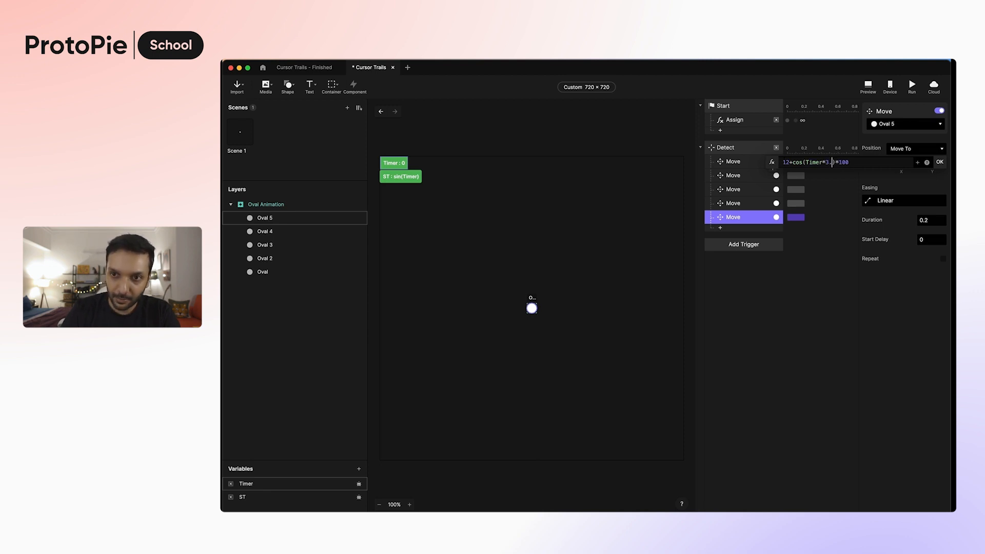
pyautogui.write('5')
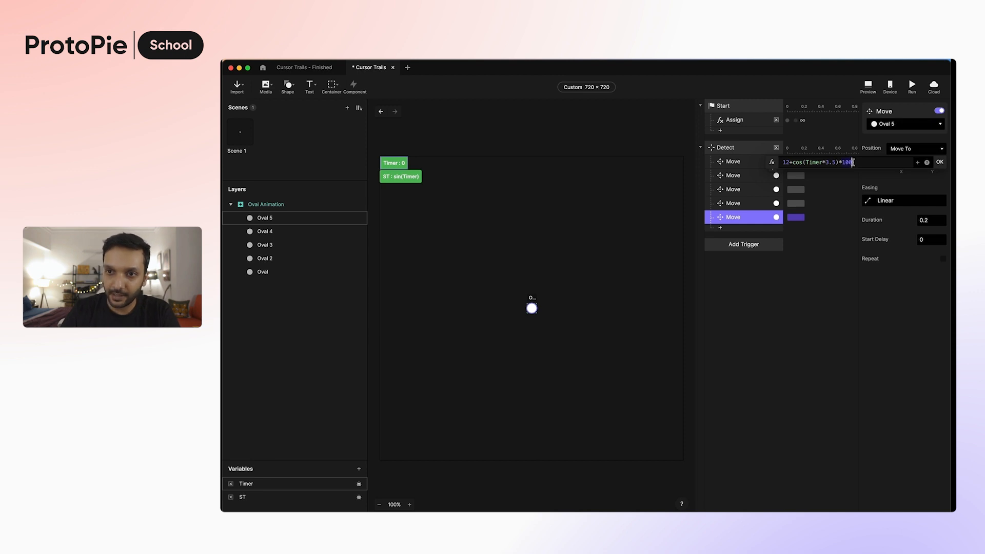
pyautogui.press('BackSpace')
pyautogui.press('BackSpace')
pyautogui.press('BackSpace')
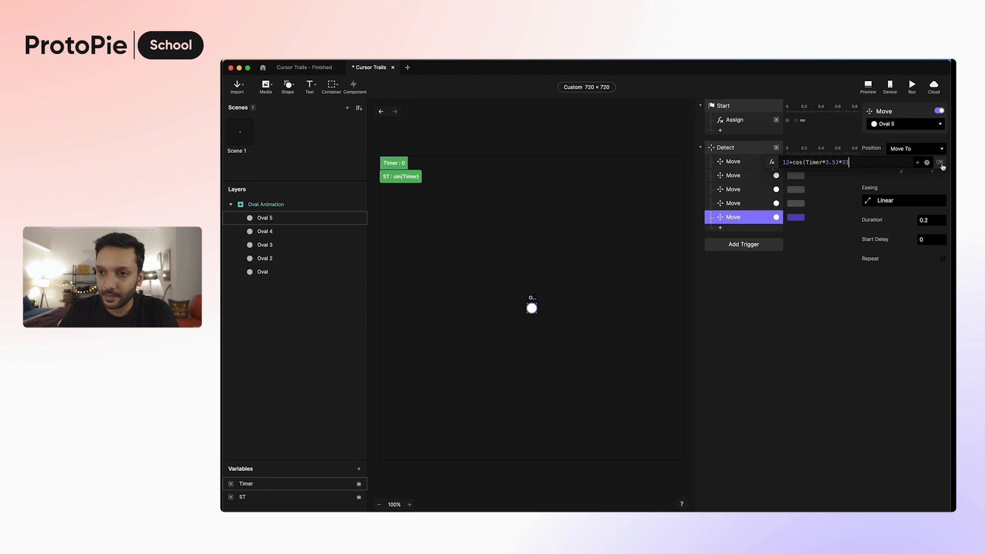
pyautogui.click(940, 163)
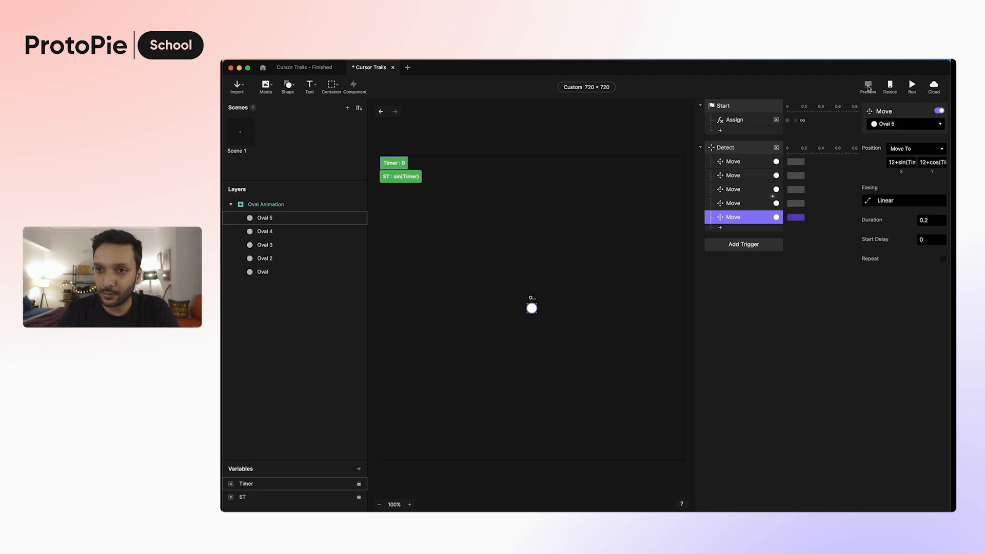
pyautogui.click(868, 86)
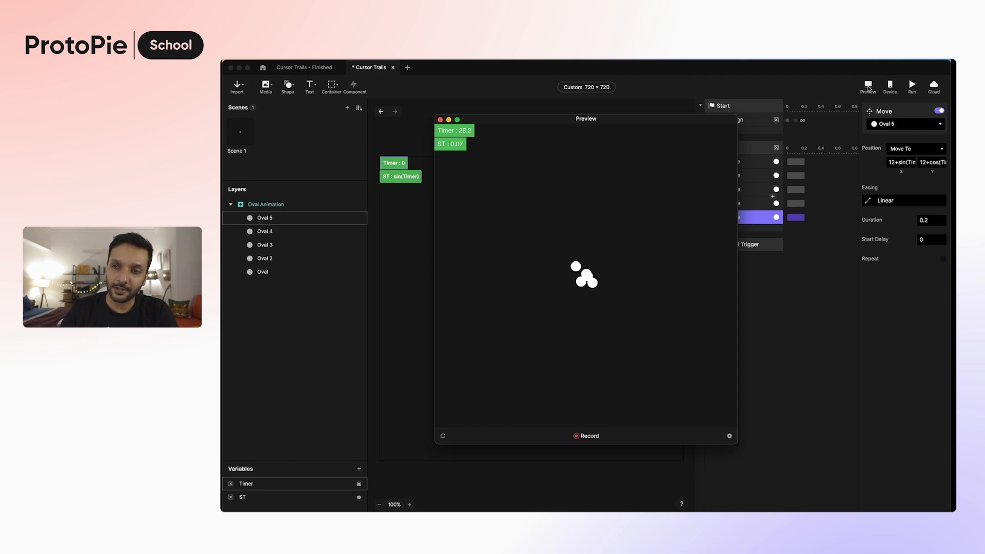
# - Resize the first oval, named Oval, to 20 × 20 with its proportions locked
pyautogui.click(308, 278)
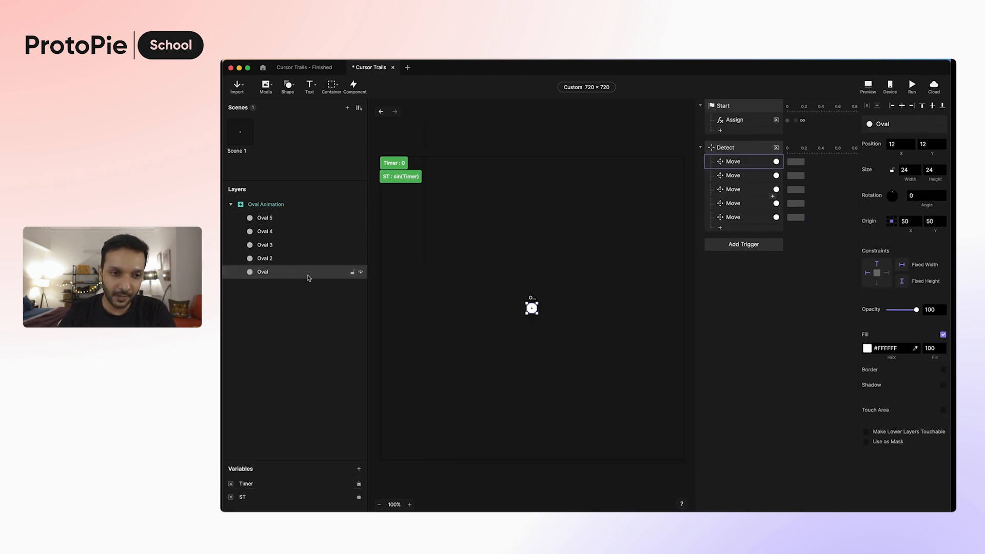
pyautogui.click(900, 169)
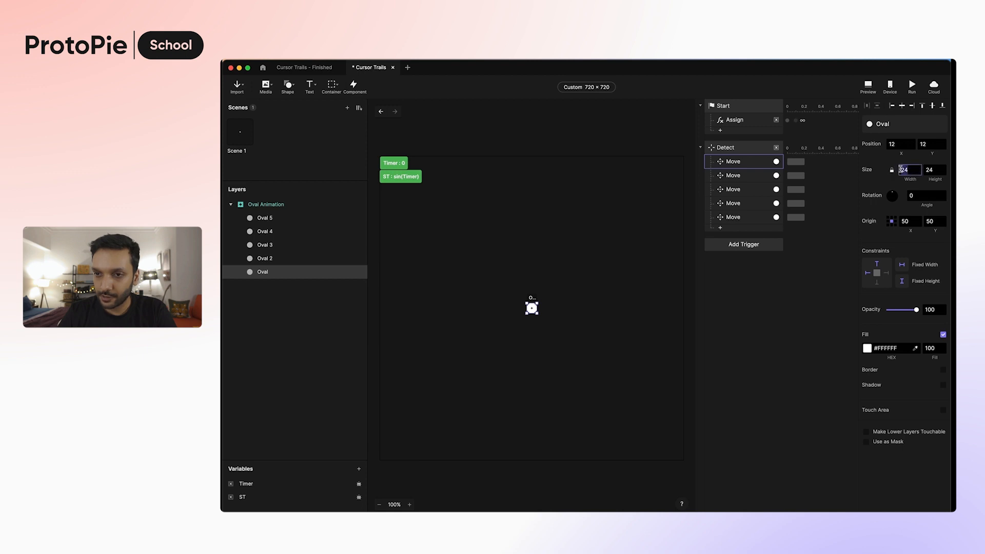
pyautogui.write('2')
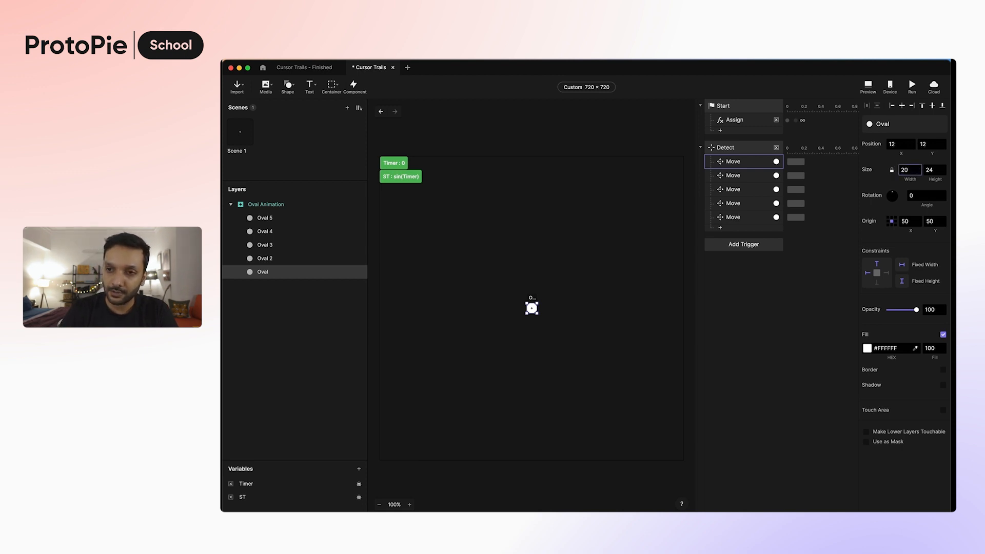
pyautogui.press('Return')
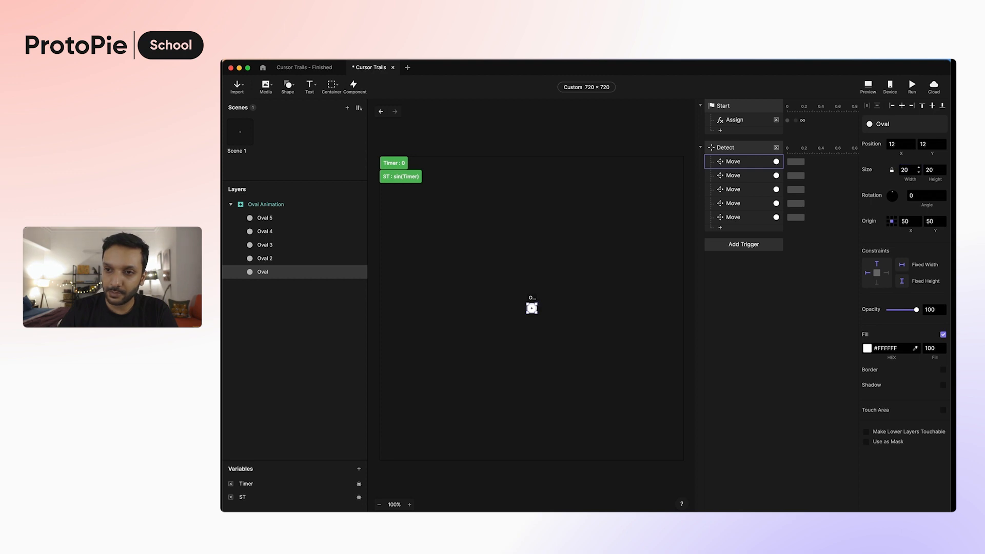
# - Resize Oval 2 to 18 × 18 with its proportions locked
pyautogui.click(291, 260)
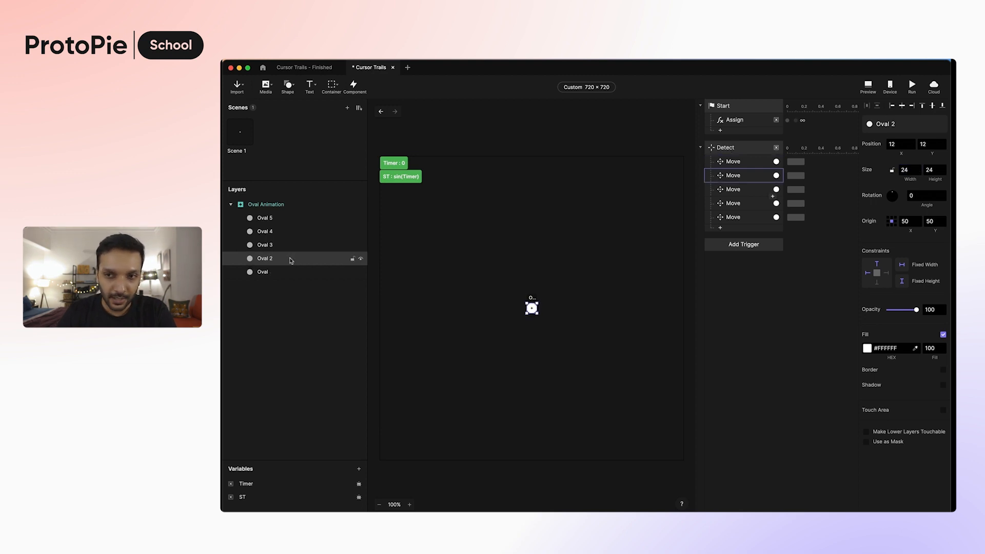
pyautogui.click(900, 169)
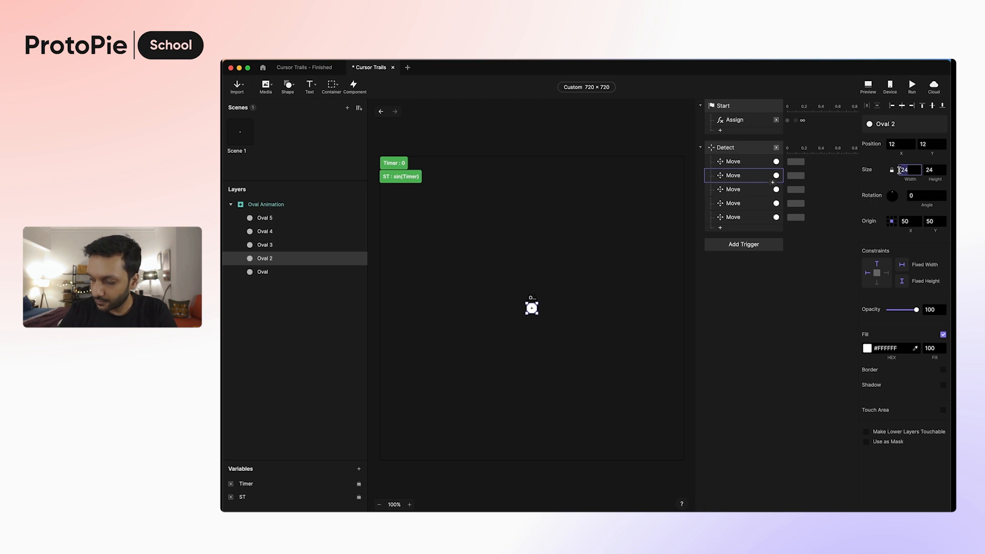
pyautogui.write('18')
pyautogui.press('Return')
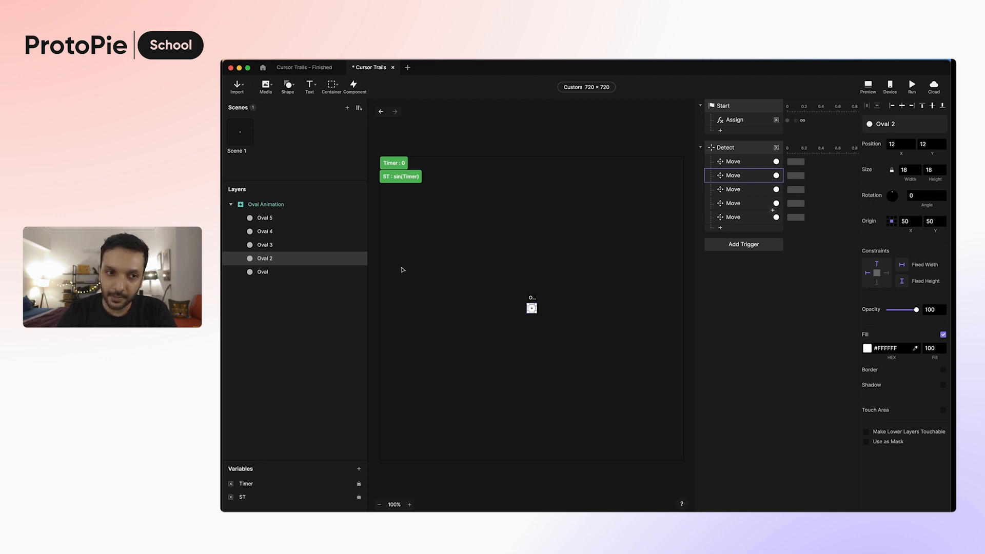
# - Resize Oval 3 to 16 × 16 with its proportions locked
pyautogui.click(297, 246)
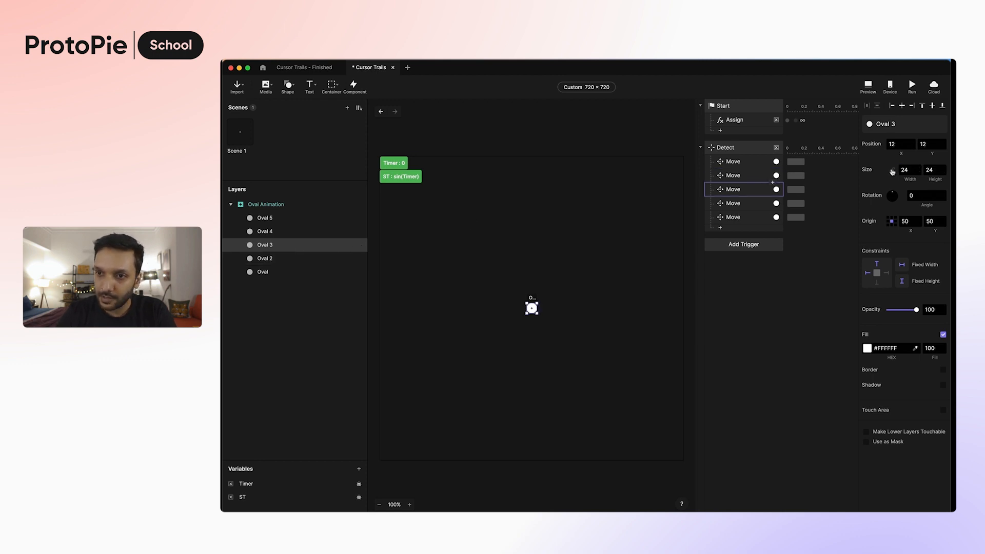
pyautogui.click(908, 170)
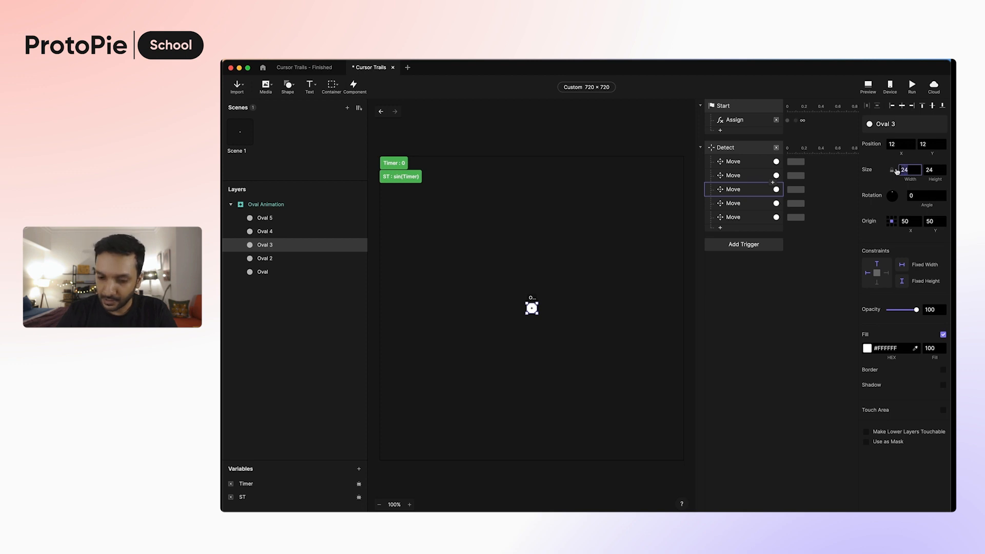
pyautogui.write('16')
pyautogui.press('Tab')
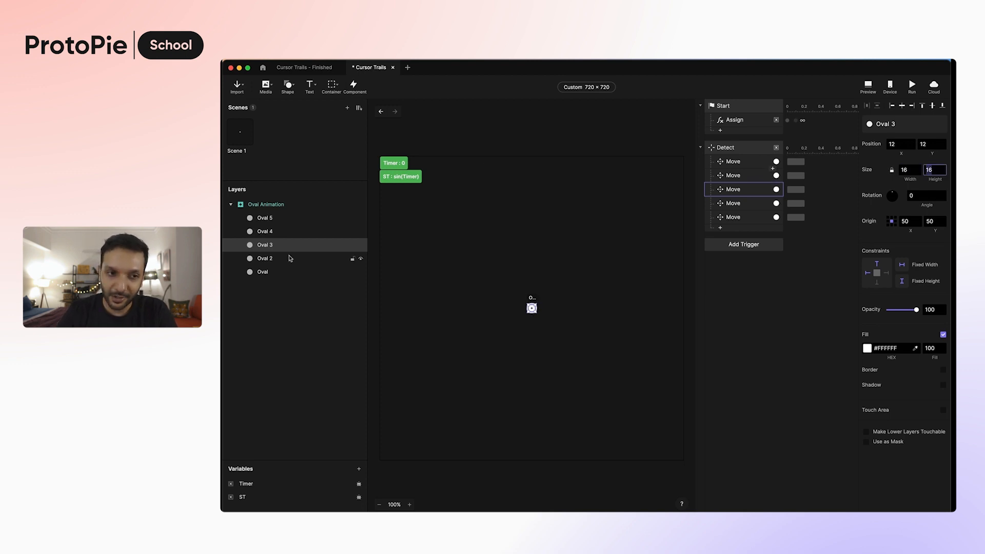
# - Resize Oval 4 to 8 × 8 with its proportions locked
pyautogui.click(286, 233)
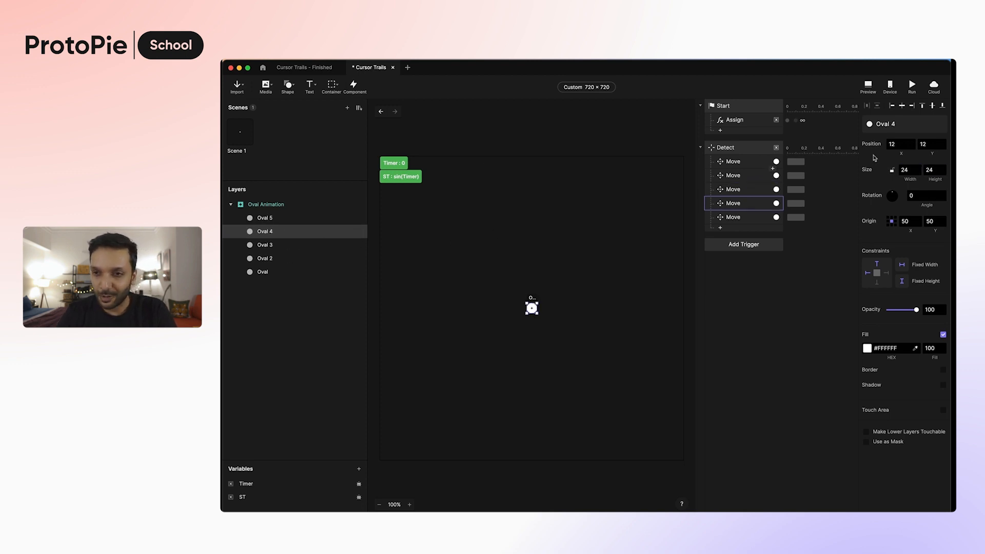
pyautogui.click(906, 170)
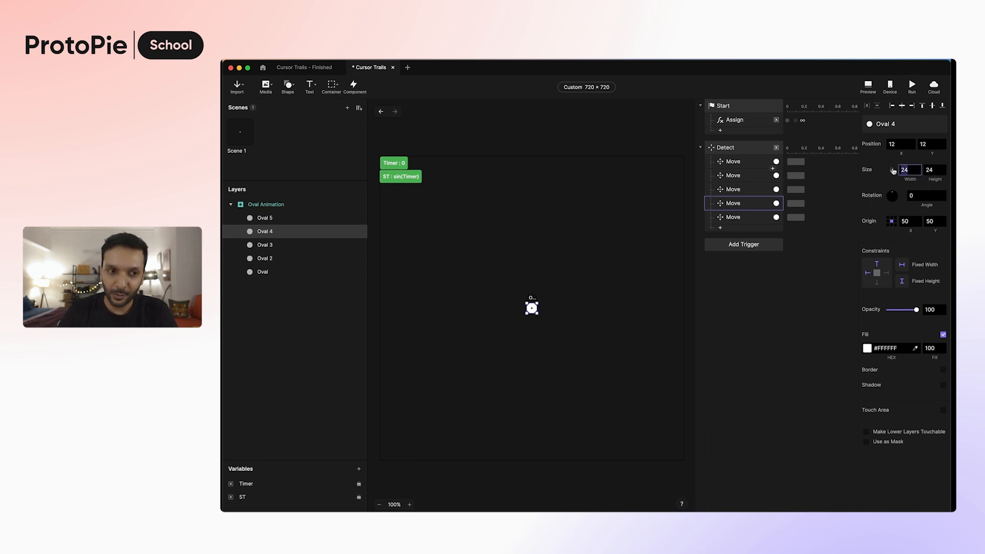
pyautogui.write('8')
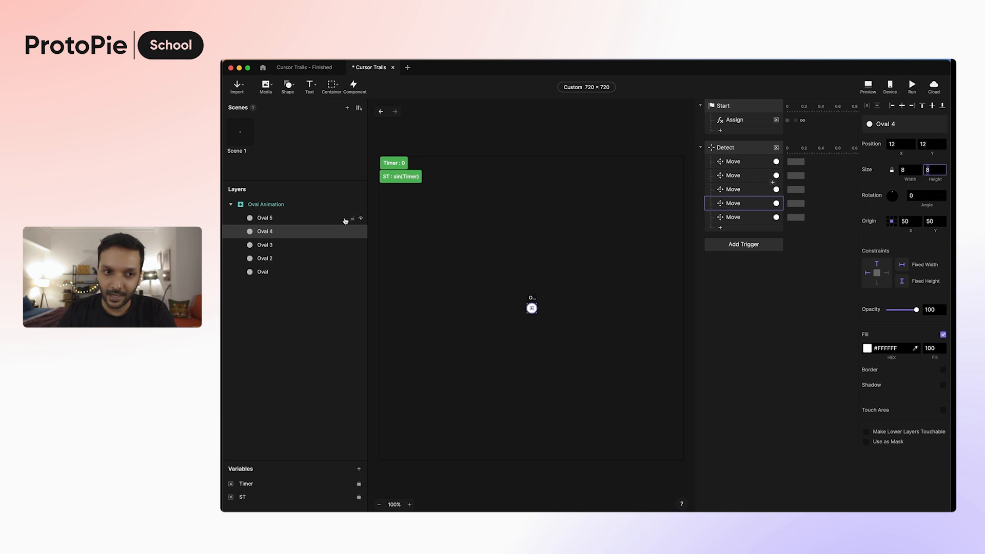
# - Resize Oval 5 to 2 × 2 with its proportions locked and preview the component's animation
pyautogui.click(312, 221)
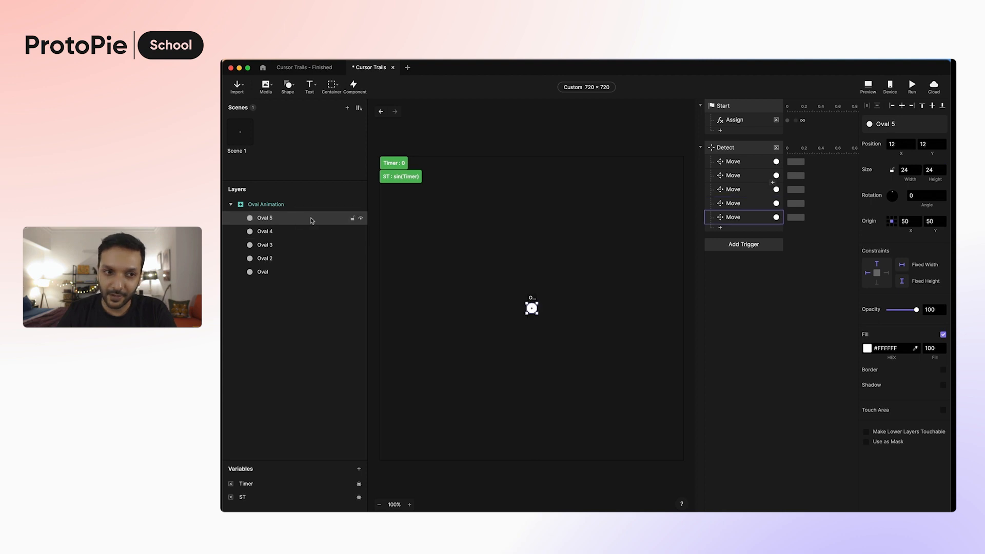
pyautogui.click(906, 170)
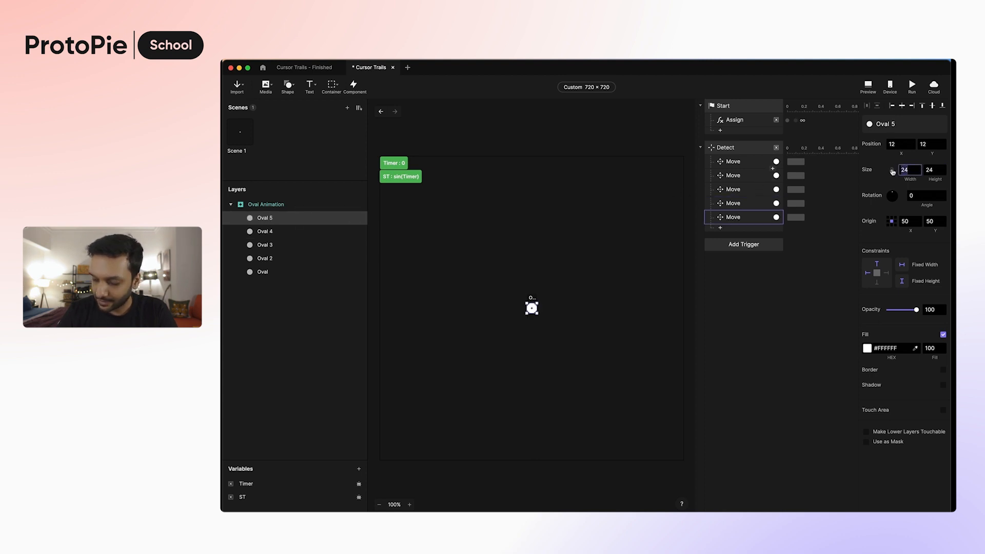
pyautogui.write('2')
pyautogui.press('Tab')
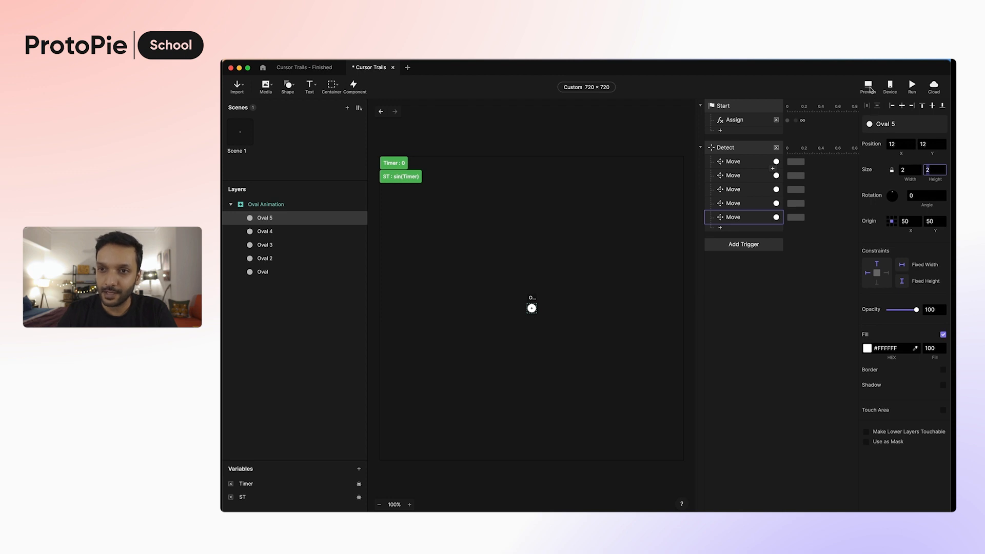
pyautogui.click(868, 86)
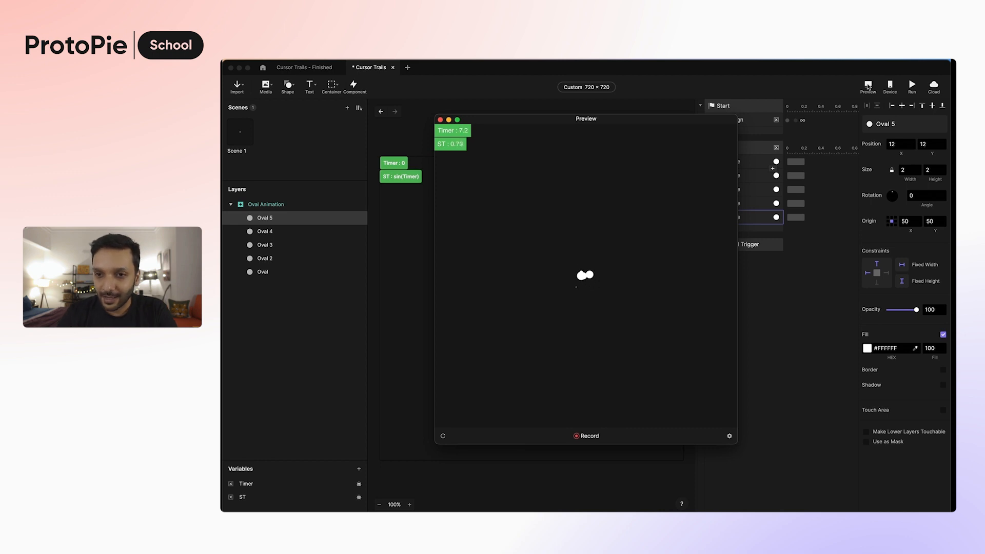
pyautogui.click(779, 280)
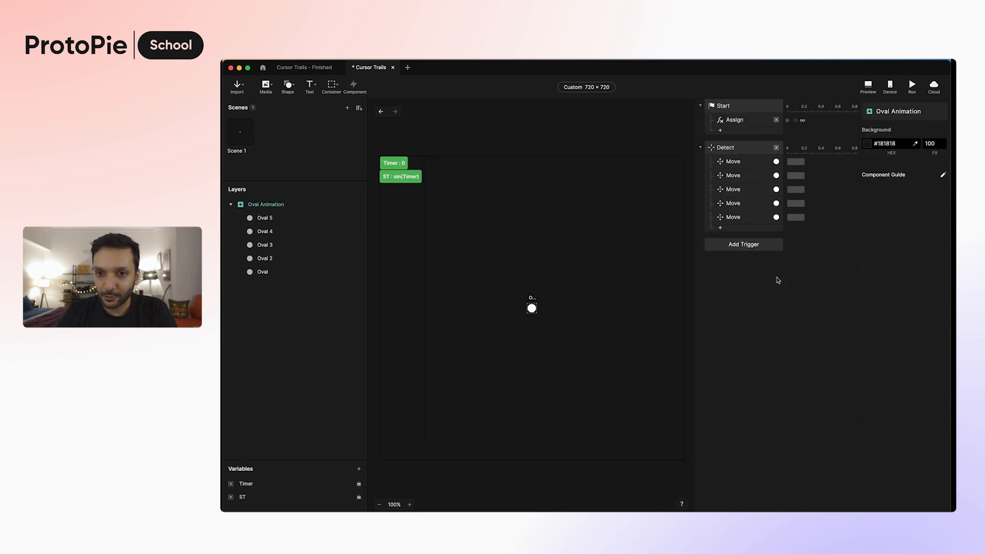
pyautogui.click(746, 218)
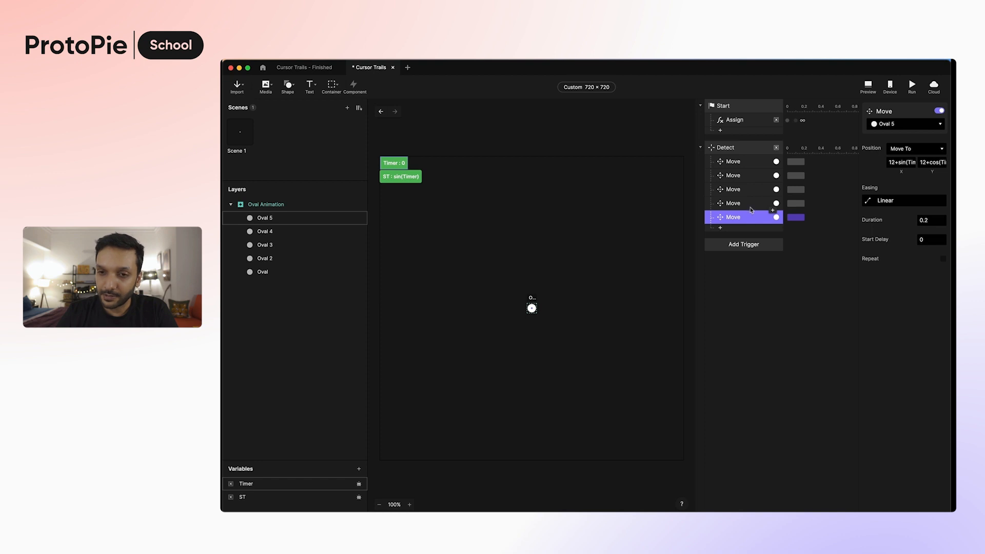
pyautogui.click(751, 205)
pyautogui.click(752, 191)
pyautogui.click(753, 177)
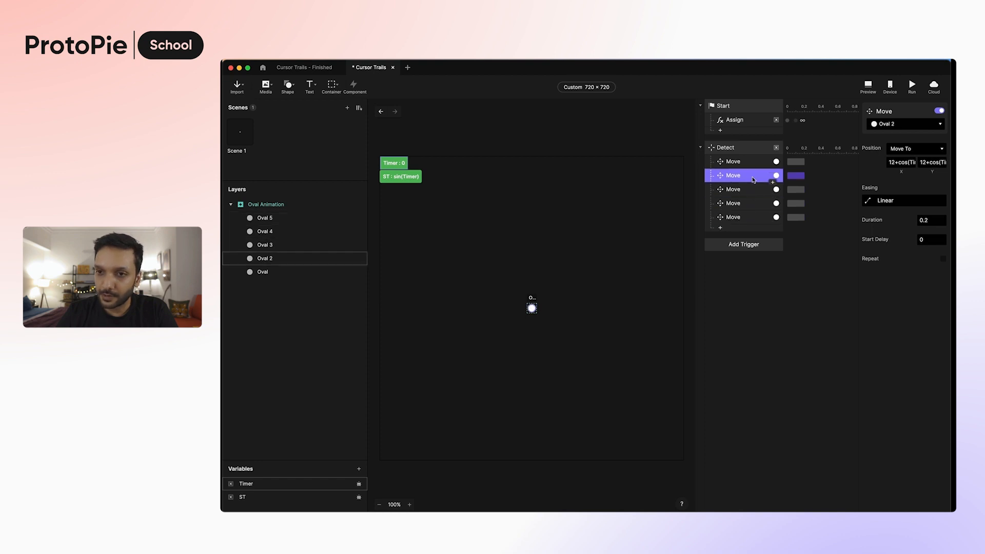
pyautogui.click(753, 164)
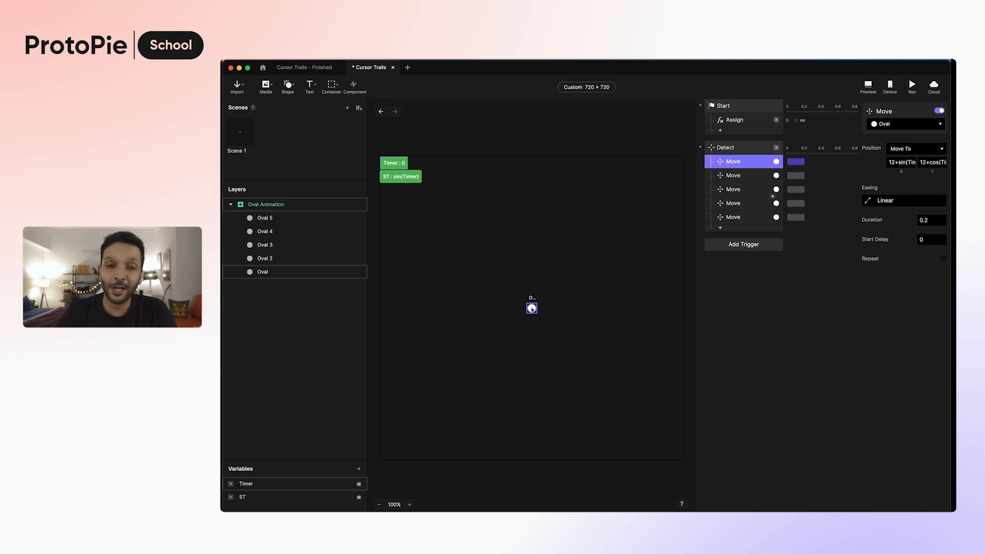
# - Return to Scene 1, duplicate the first Move response with Oval Animation 1 as the copy's target, and preview the scene
pyautogui.click(380, 113)
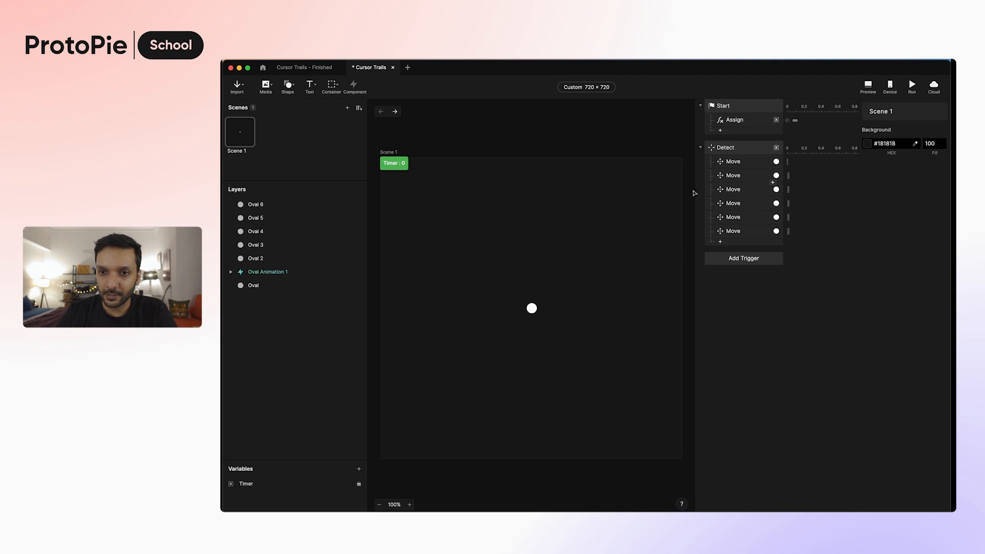
pyautogui.click(740, 164)
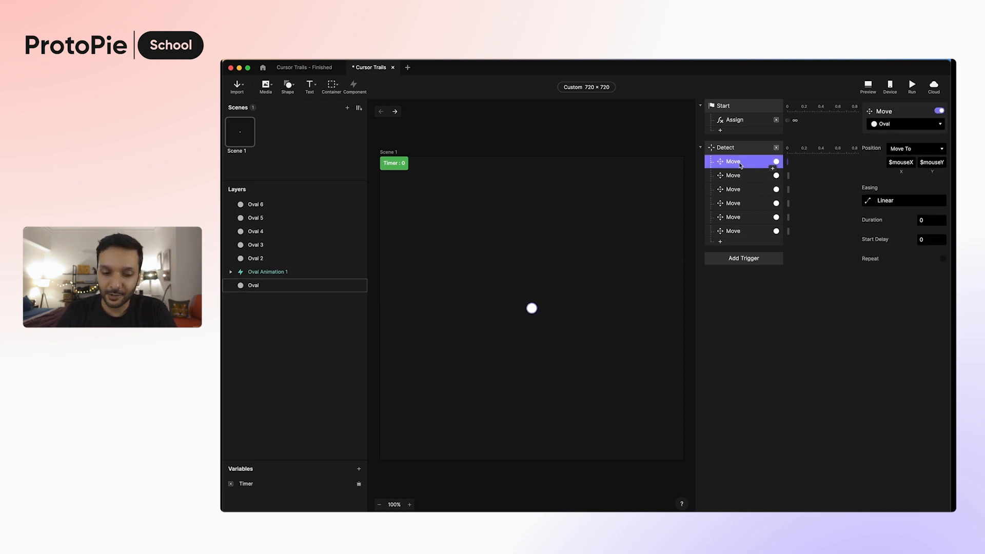
pyautogui.press('super+d')
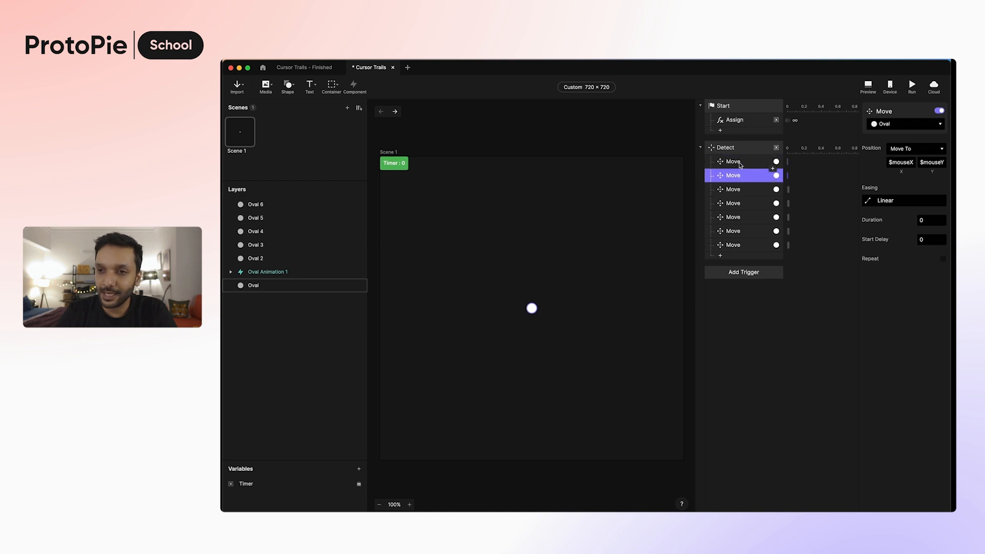
pyautogui.click(894, 129)
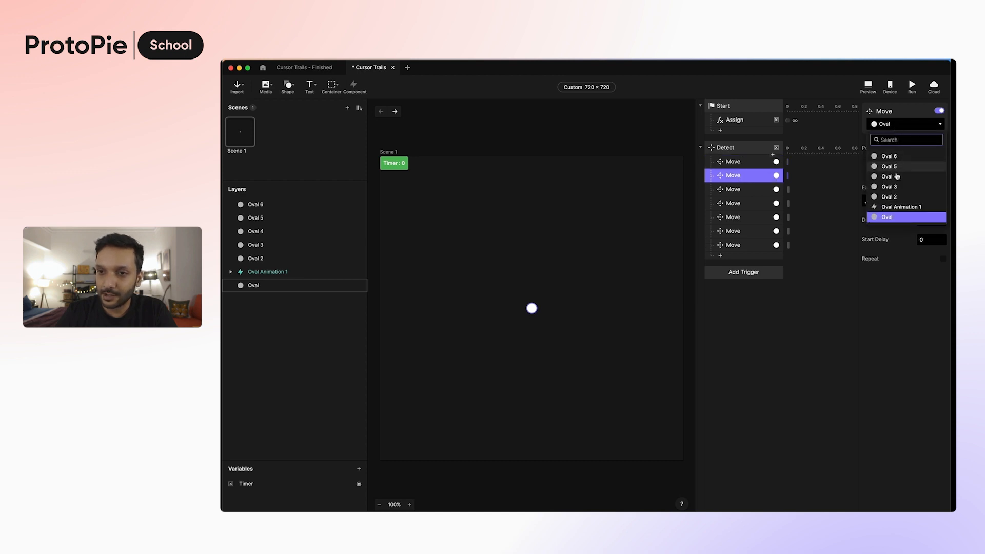
pyautogui.click(899, 207)
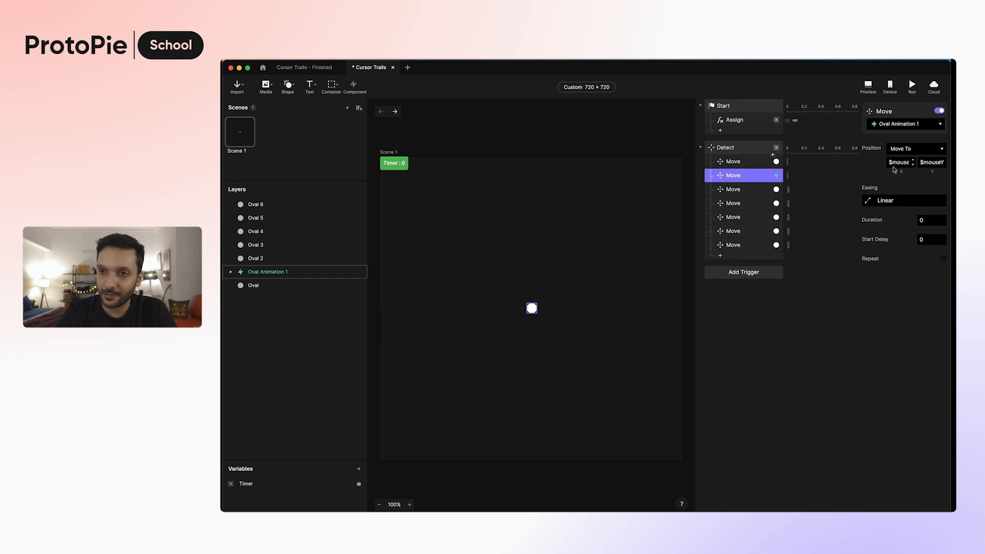
pyautogui.click(868, 85)
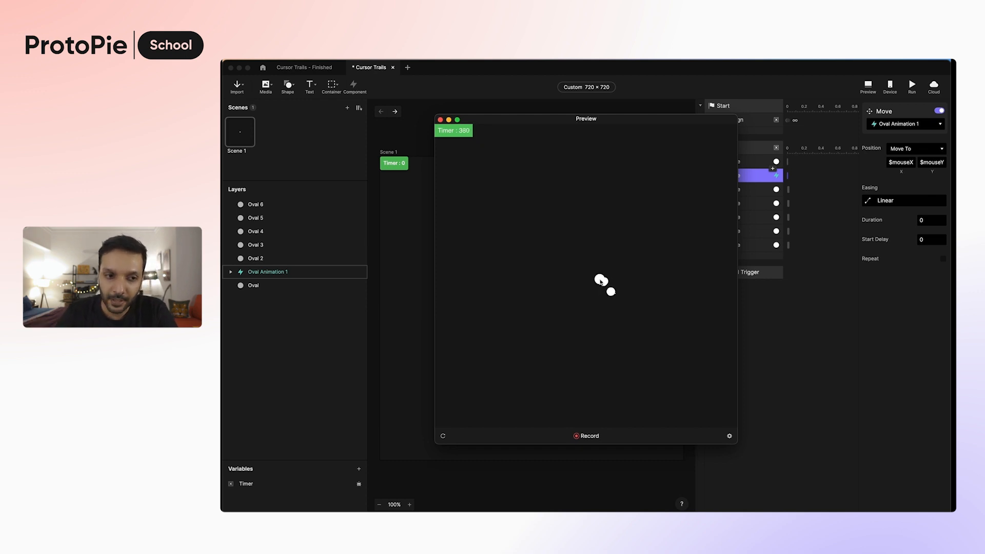
# - Set the origin of Oval Animation 1 to its center (50, 50) and preview how it follows the cursor
pyautogui.click(306, 276)
pyautogui.click(306, 276)
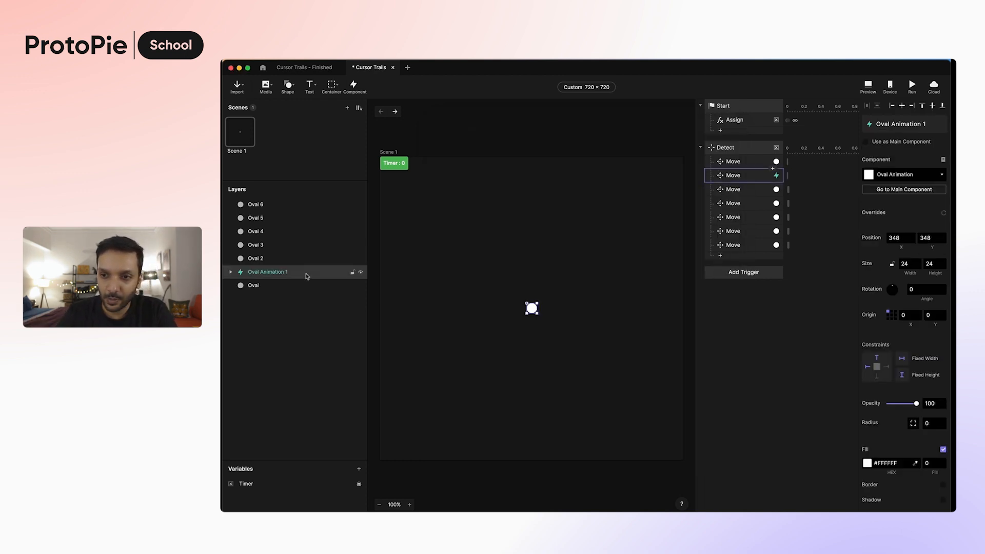
pyautogui.click(892, 316)
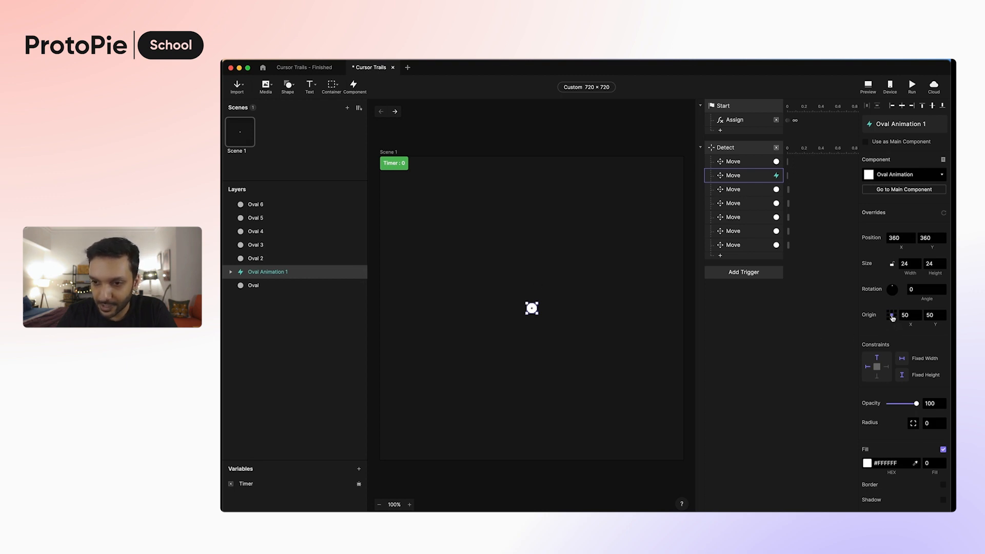
pyautogui.click(872, 89)
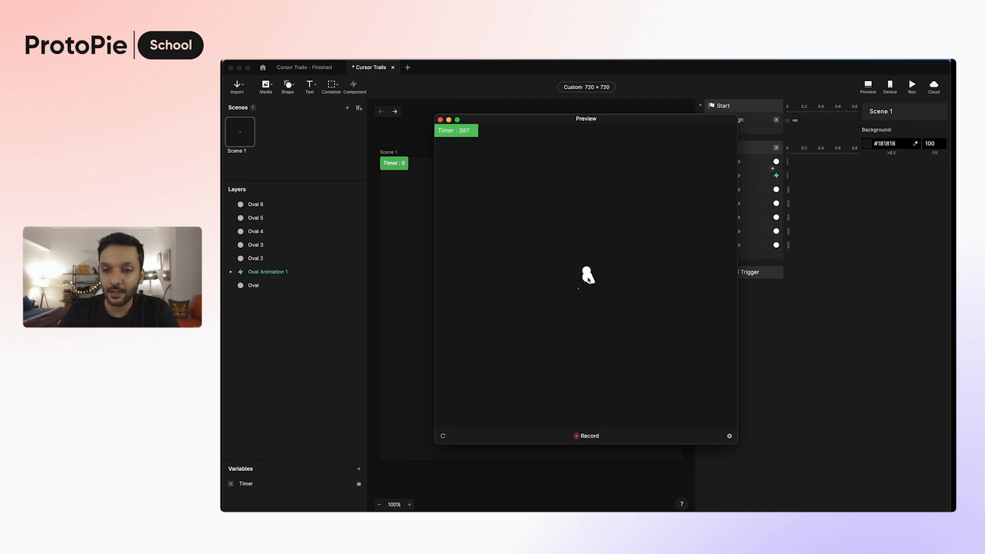
pyautogui.click(755, 322)
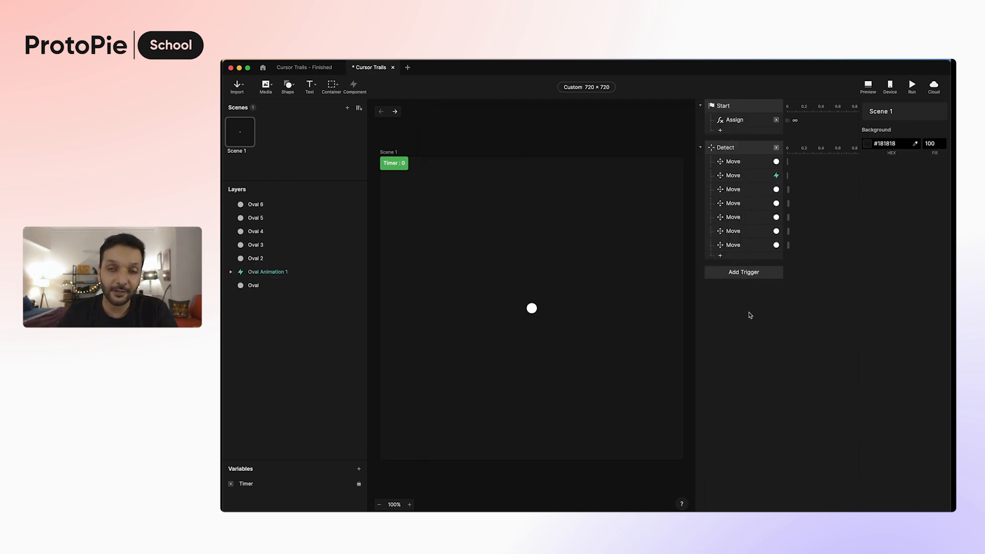
# - Add a variable named MX to Scene 1
pyautogui.click(359, 469)
pyautogui.click(348, 489)
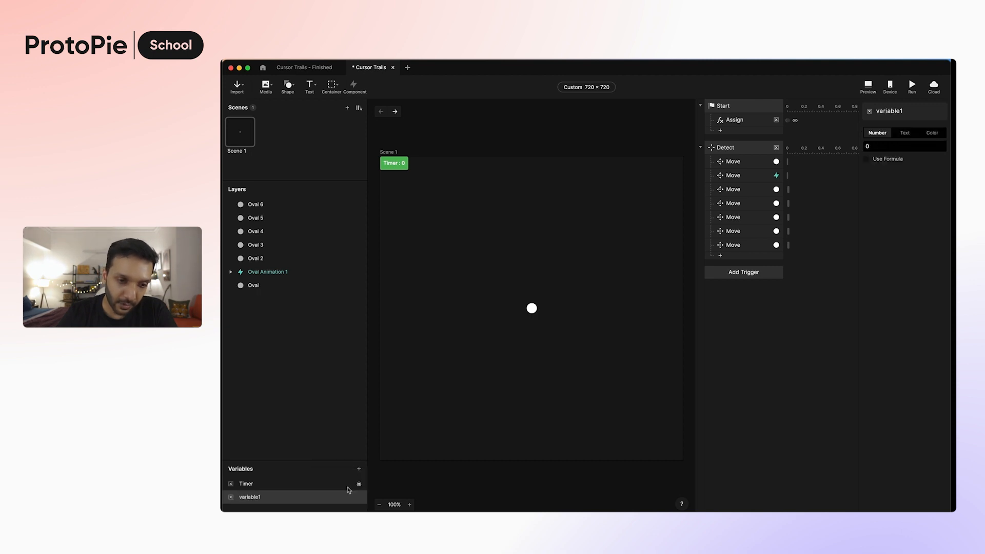
pyautogui.doubleClick(260, 498)
pyautogui.write('M')
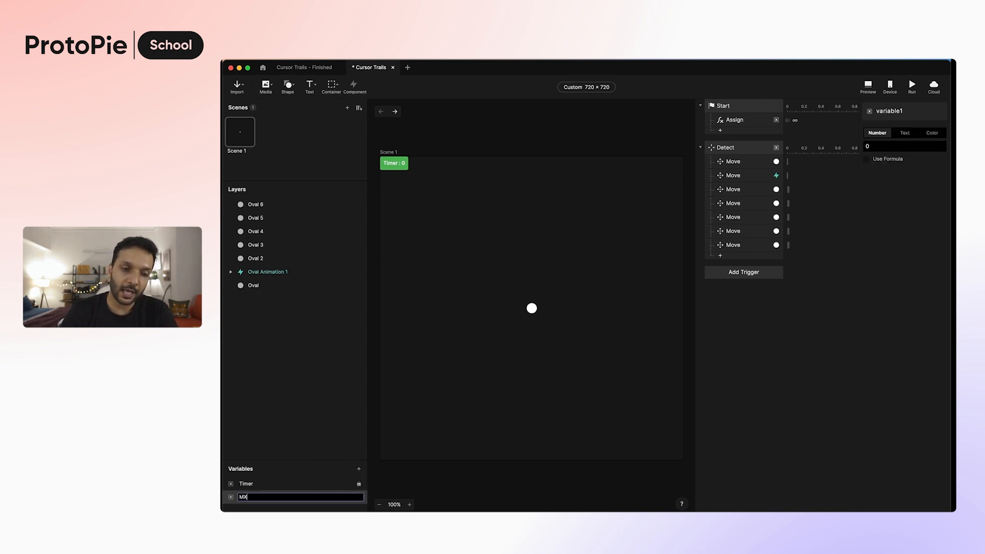
pyautogui.write('X')
pyautogui.press('Return')
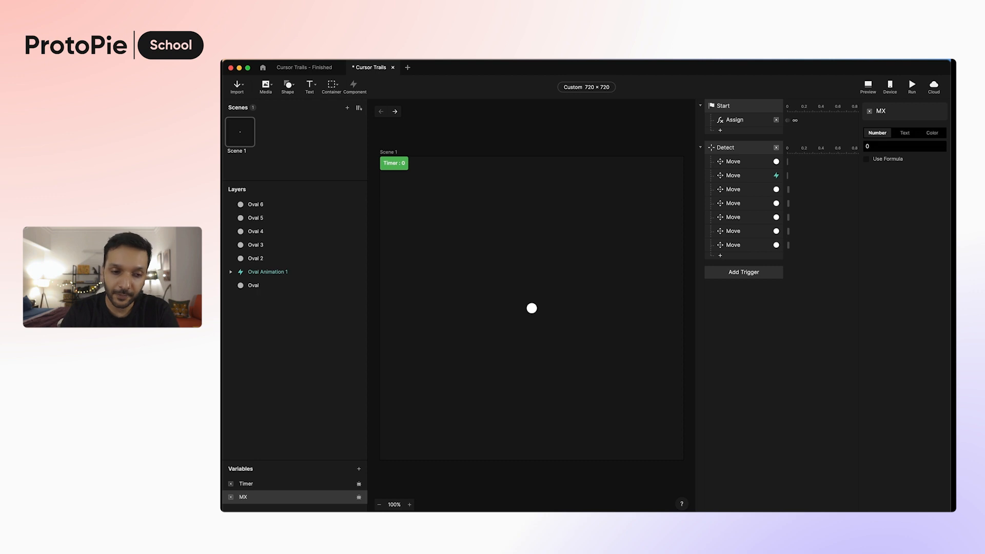
# - Make the MX variable use the formula $mouseX
pyautogui.click(866, 160)
pyautogui.click(876, 176)
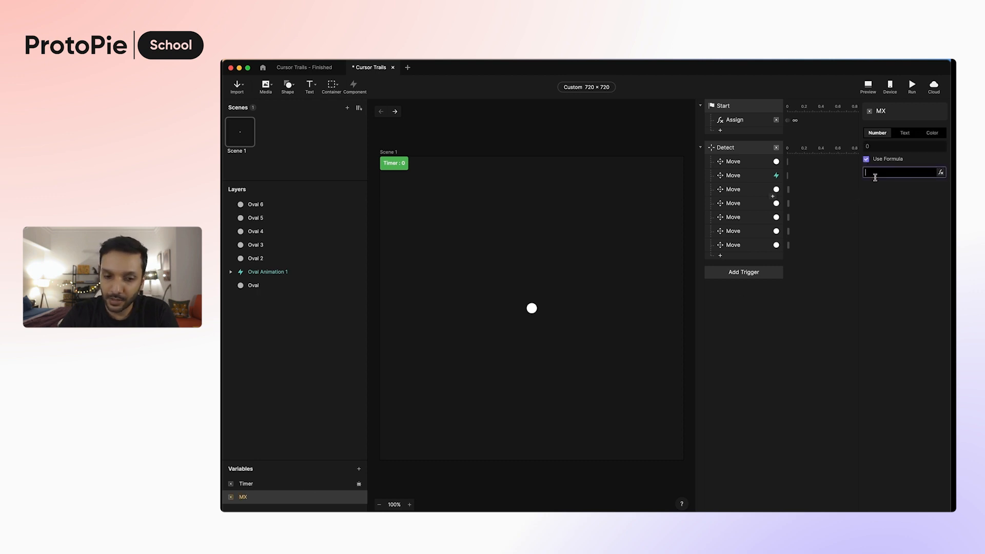
pyautogui.write('$')
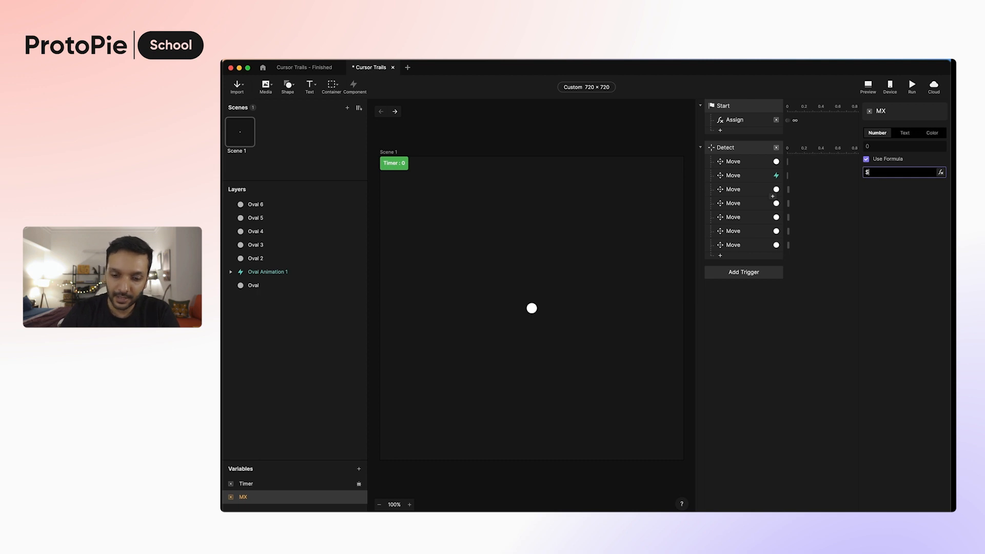
pyautogui.write('mouseX')
pyautogui.press('Return')
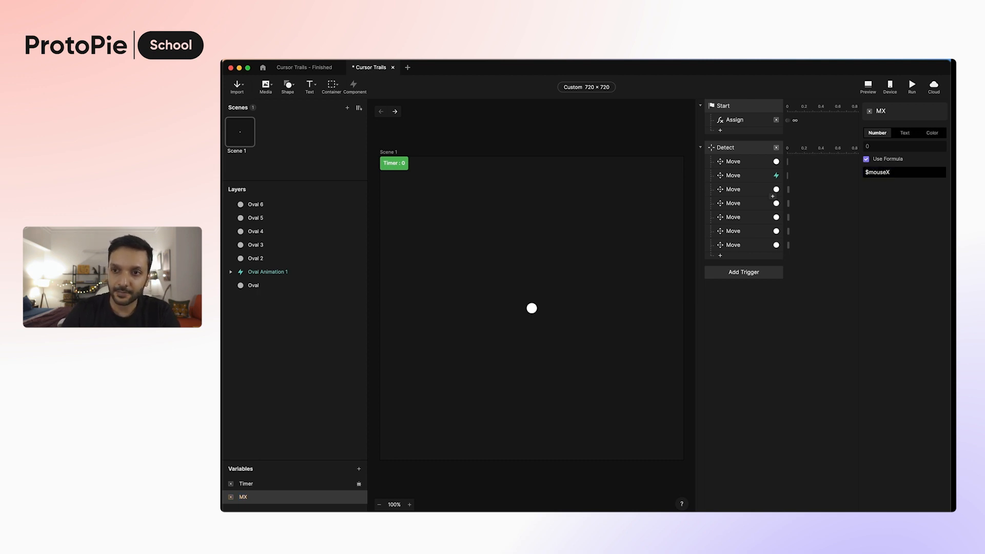
# - Add a variable named MY to Scene 1 and give it the formula $mouseY
pyautogui.click(361, 473)
pyautogui.click(315, 488)
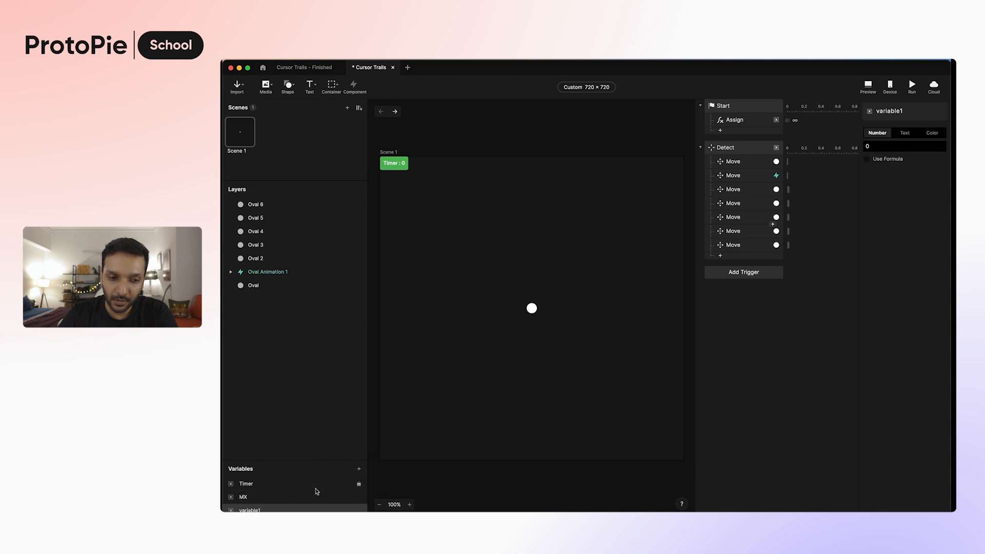
pyautogui.doubleClick(252, 511)
pyautogui.write('MY')
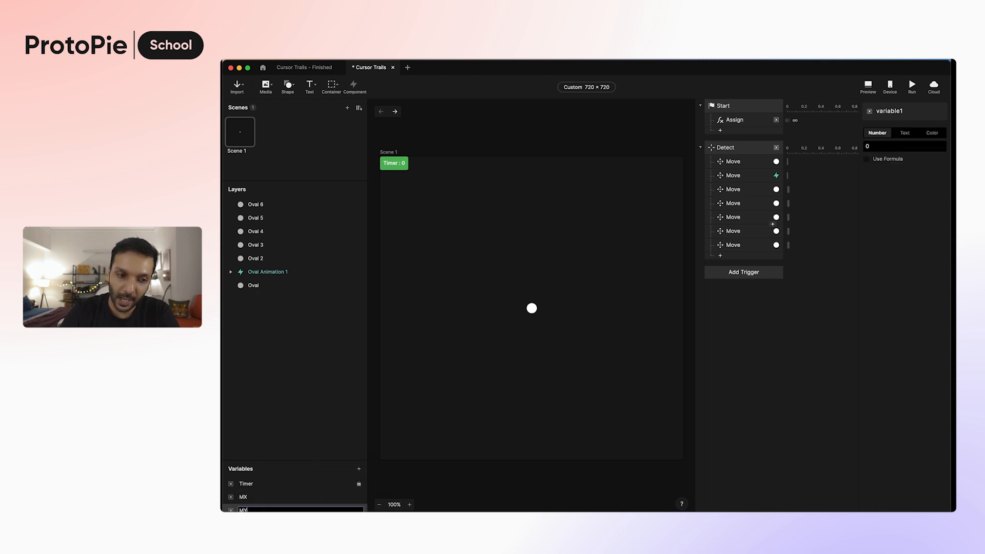
pyautogui.press('Return')
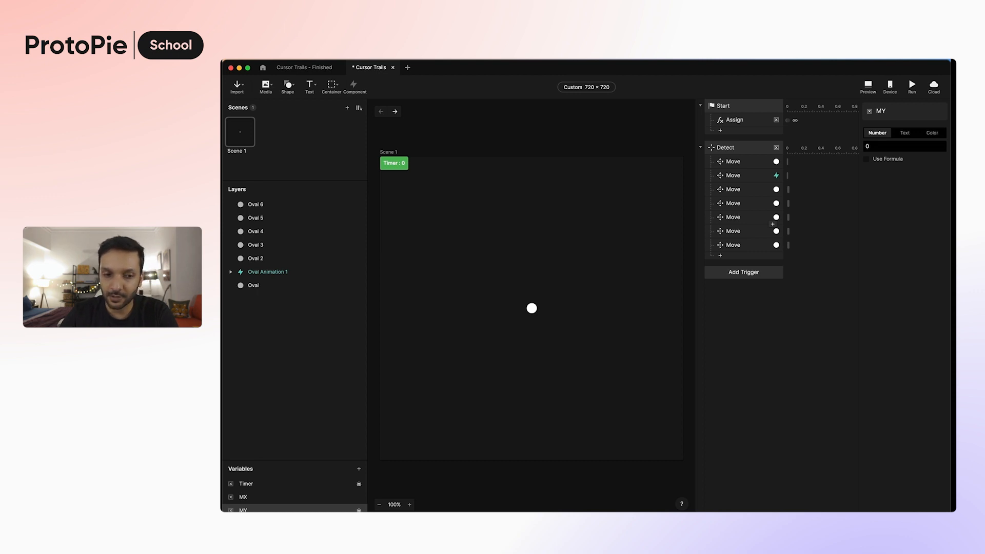
pyautogui.click(867, 160)
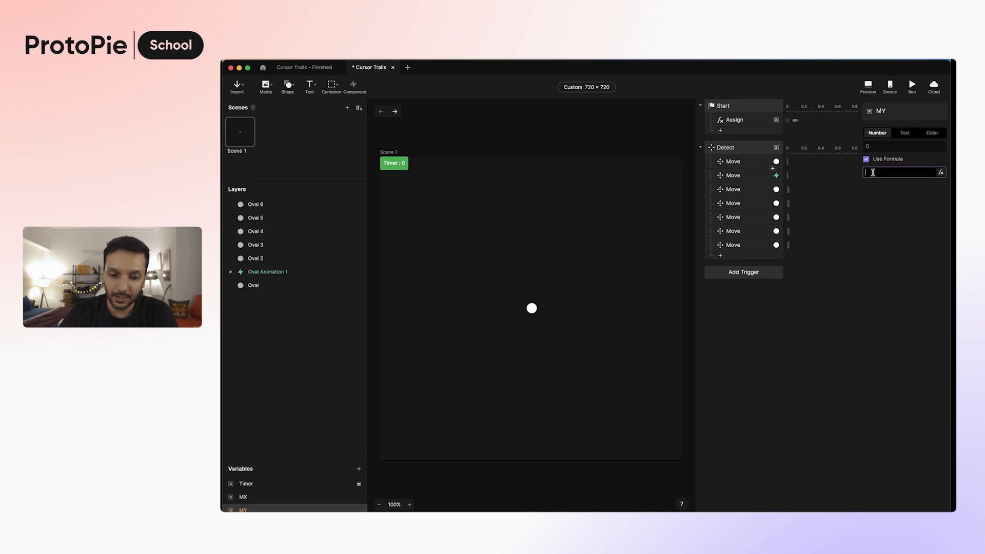
pyautogui.write('$mouseY')
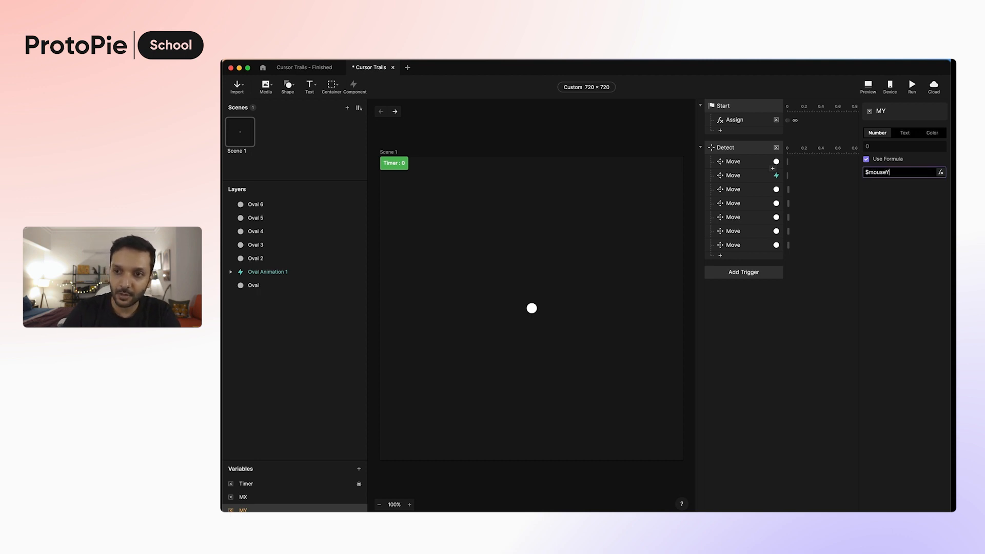
# - Show the MX and MY variables on the canvas and stack their labels below the Timer label
pyautogui.press('Return')
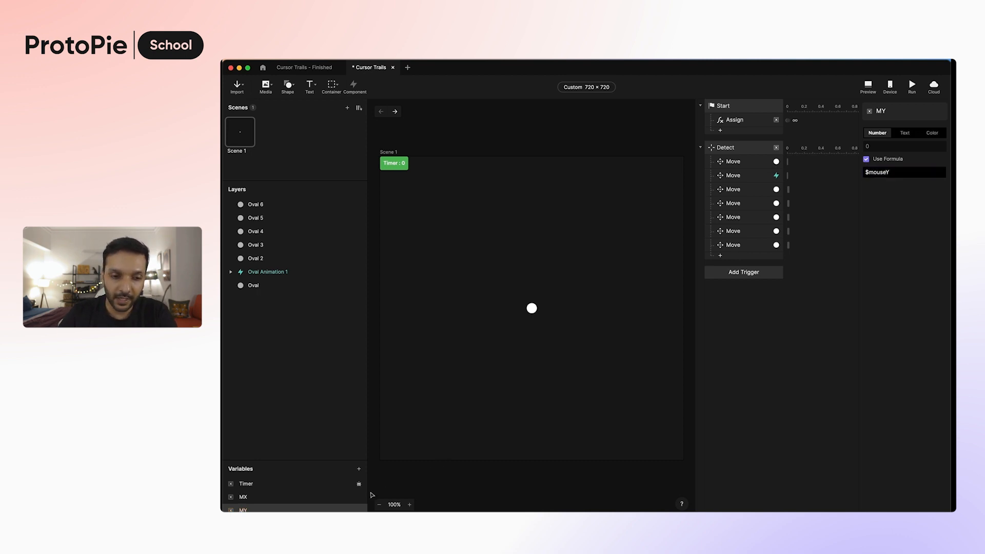
pyautogui.click(359, 497)
pyautogui.click(359, 510)
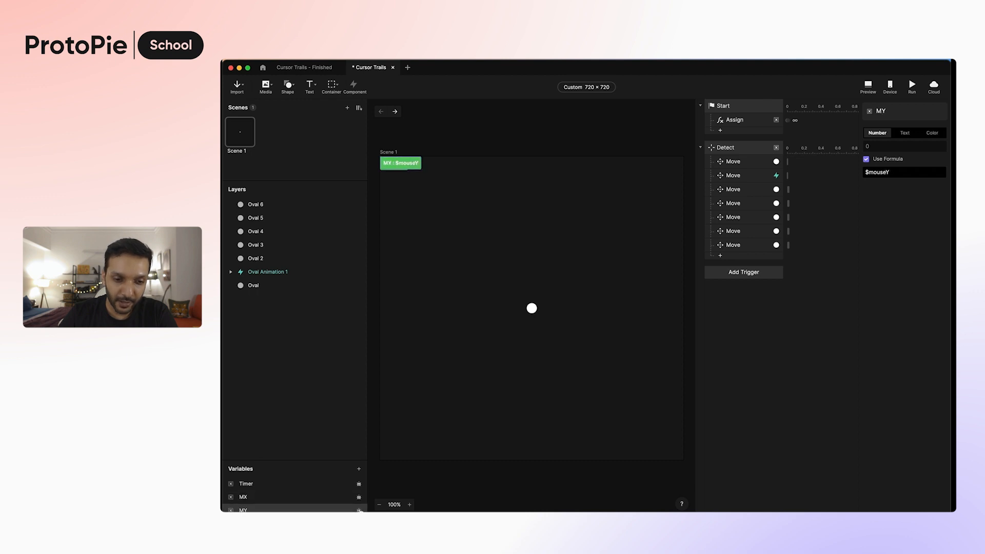
pyautogui.moveTo(414, 168); pyautogui.dragTo(412, 200)
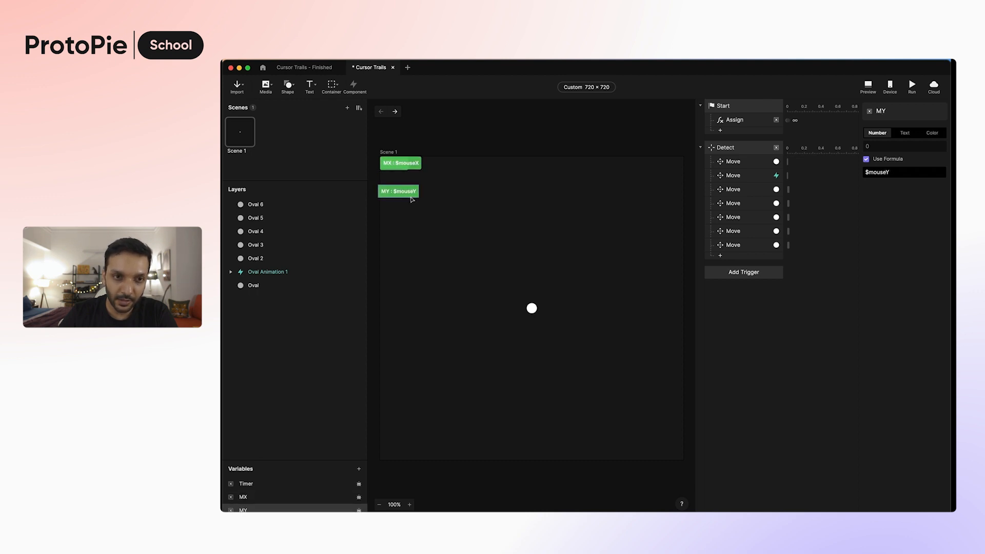
pyautogui.moveTo(414, 164); pyautogui.dragTo(414, 191)
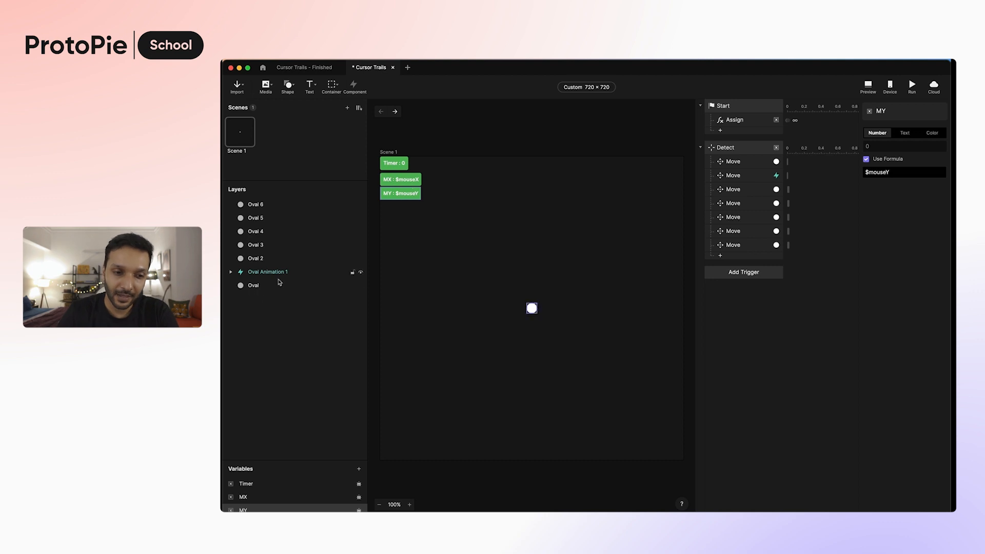
# - Enlarge the variables list and add a variable named MX_State for this scene only
pyautogui.moveTo(298, 463); pyautogui.dragTo(298, 409)
pyautogui.click(359, 419)
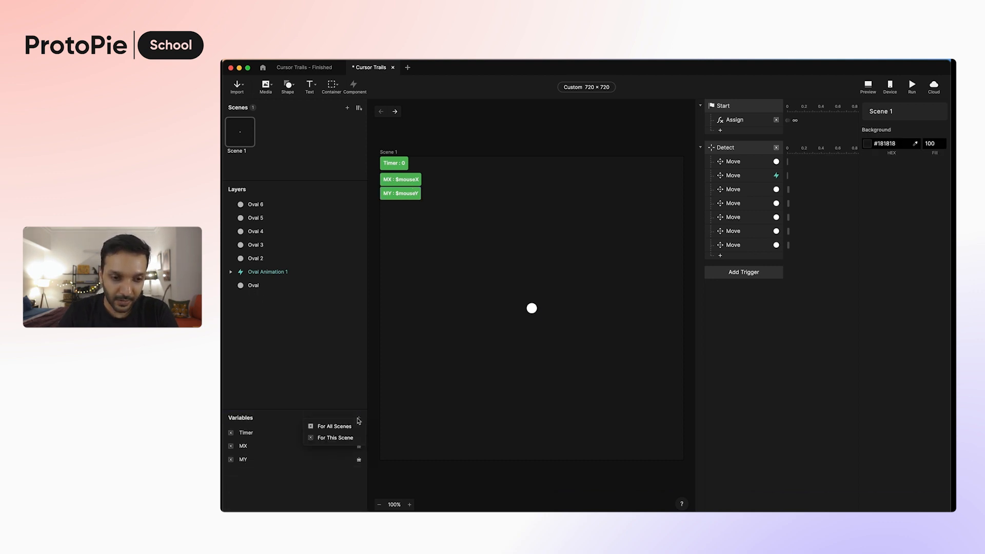
pyautogui.click(354, 440)
pyautogui.doubleClick(265, 475)
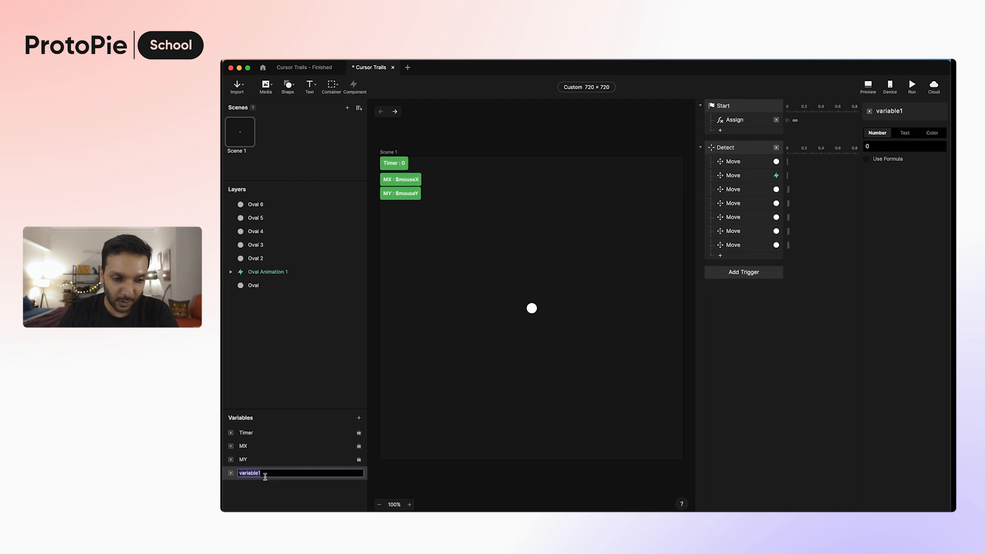
pyautogui.write('MX_')
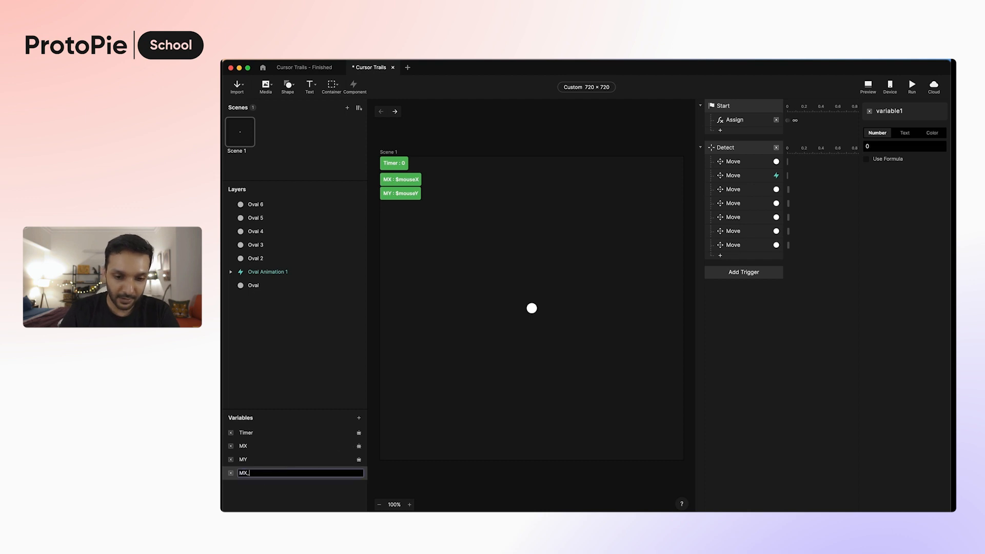
pyautogui.write('State')
pyautogui.press('Return')
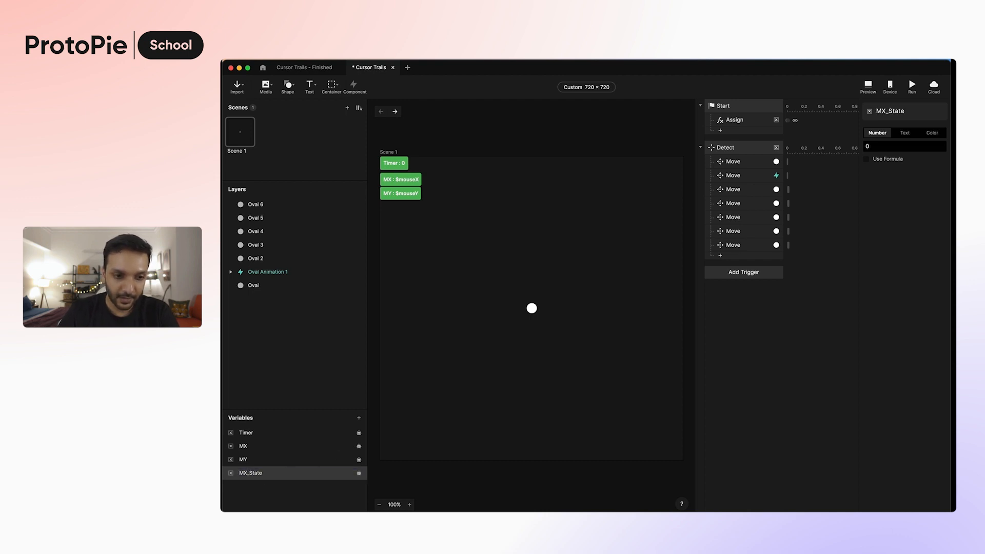
# - Add another variable for this scene and name it MY_State
pyautogui.click(359, 417)
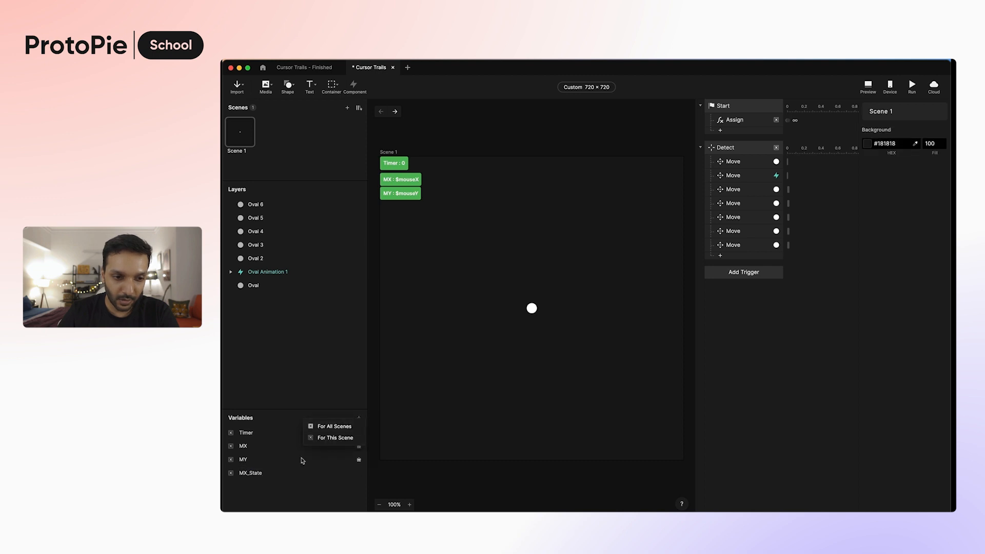
pyautogui.click(324, 439)
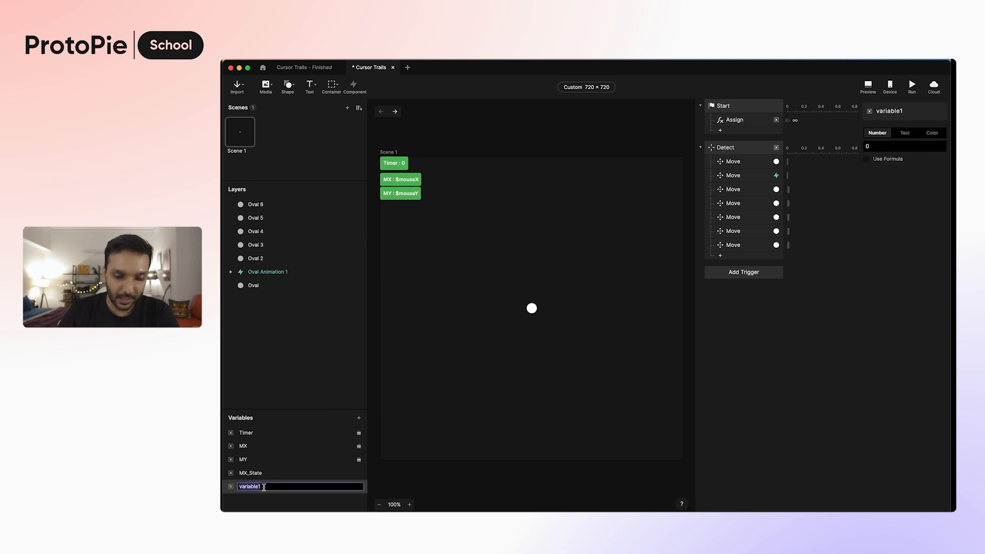
pyautogui.write('MY_State')
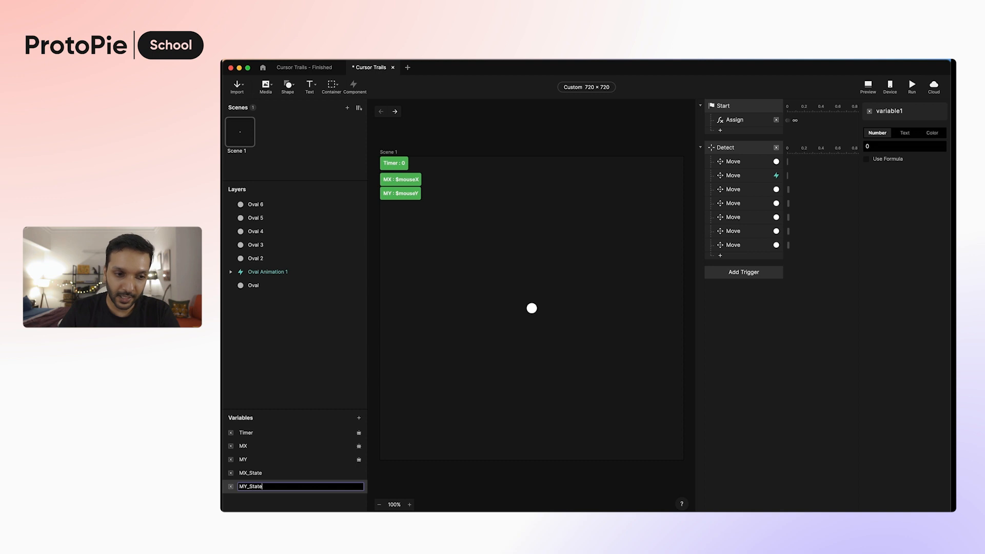
pyautogui.press('Return')
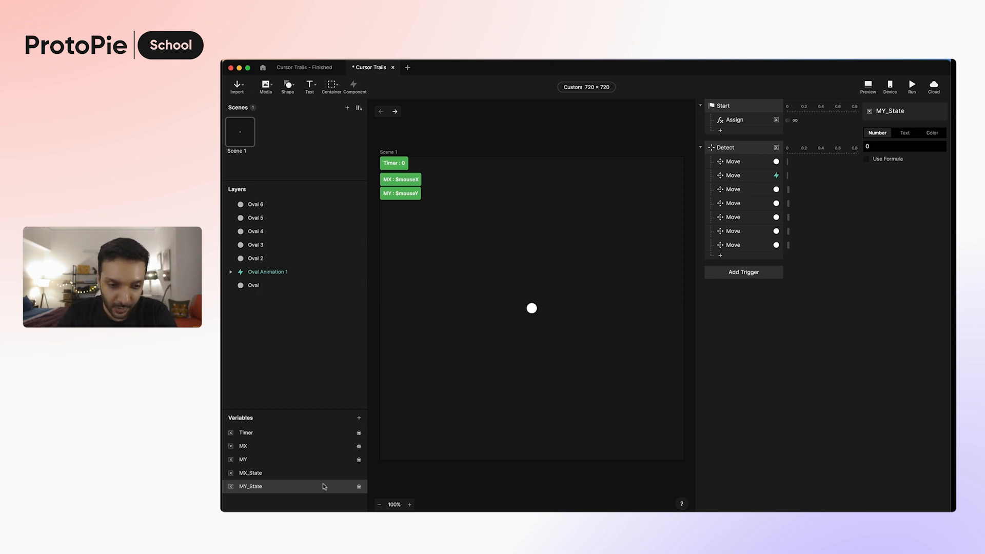
# - Show MX_State and MY_State on the canvas and stack their labels below the MY label
pyautogui.click(358, 473)
pyautogui.click(359, 487)
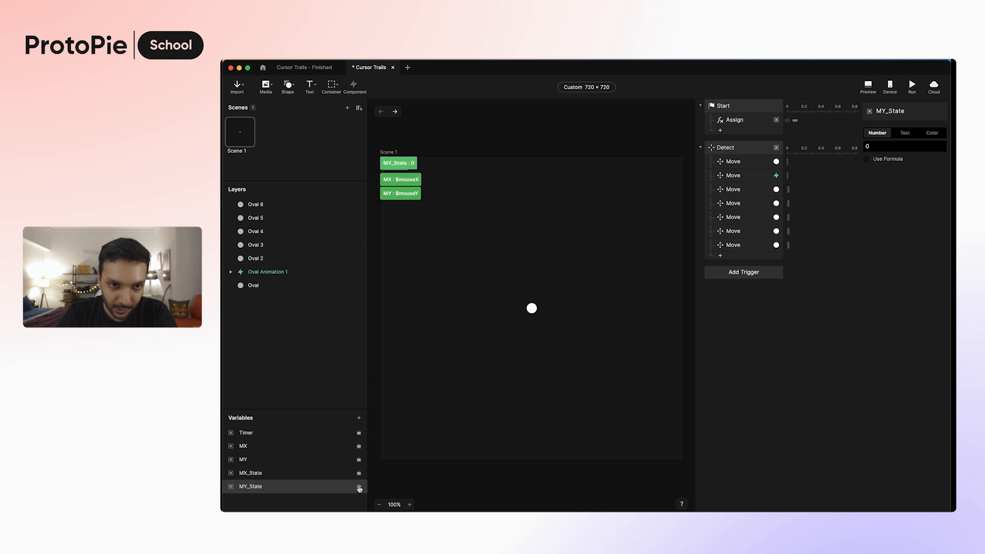
pyautogui.moveTo(410, 170); pyautogui.dragTo(410, 230)
pyautogui.click(405, 167)
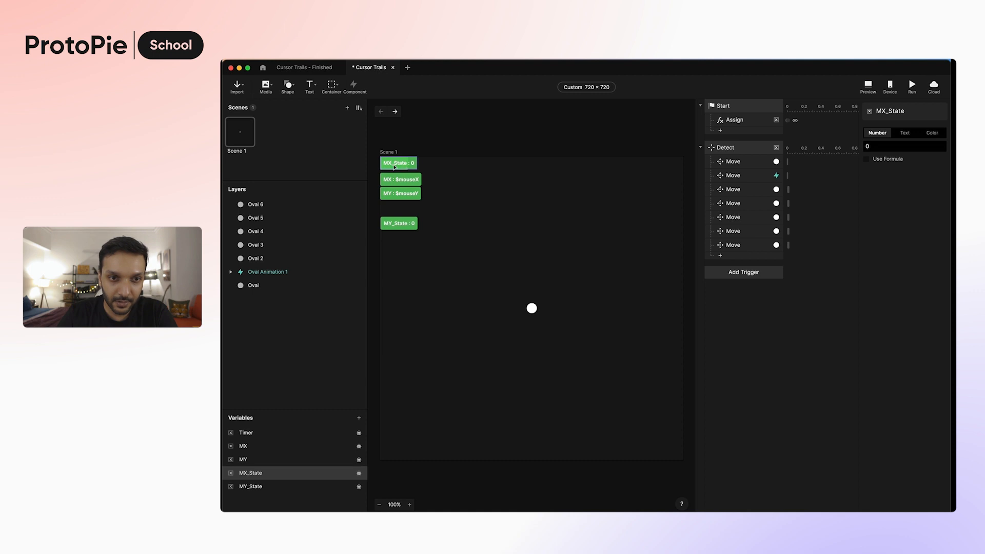
pyautogui.moveTo(395, 167); pyautogui.dragTo(396, 215)
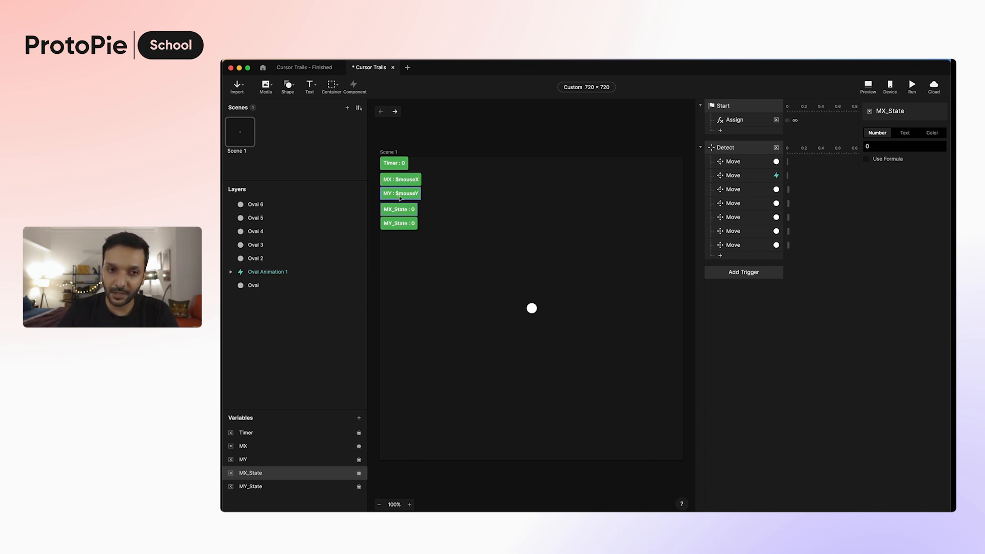
pyautogui.click(410, 223)
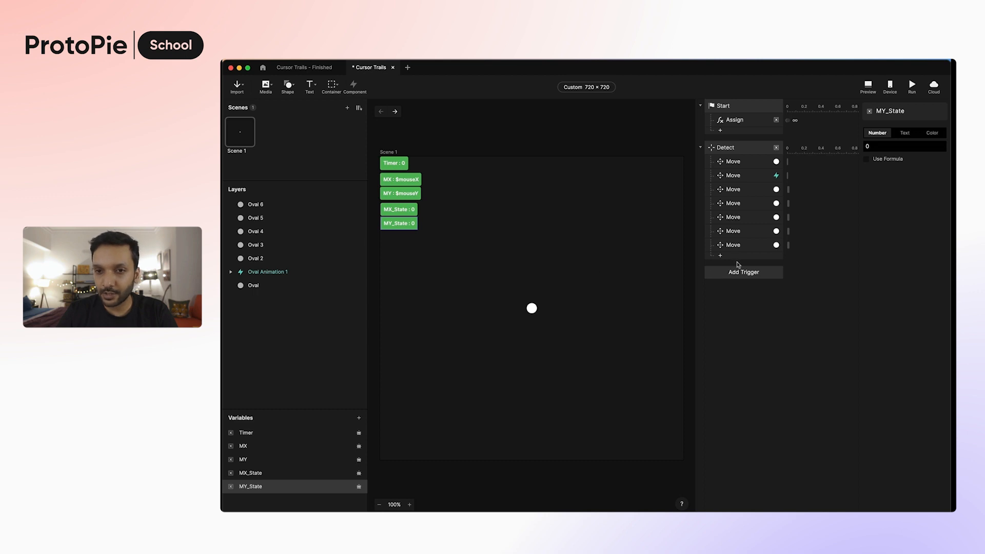
# - Add an Assign response to the existing Detect trigger that sets MX_State to the formula MX with a start delay of 0.5
pyautogui.click(720, 255)
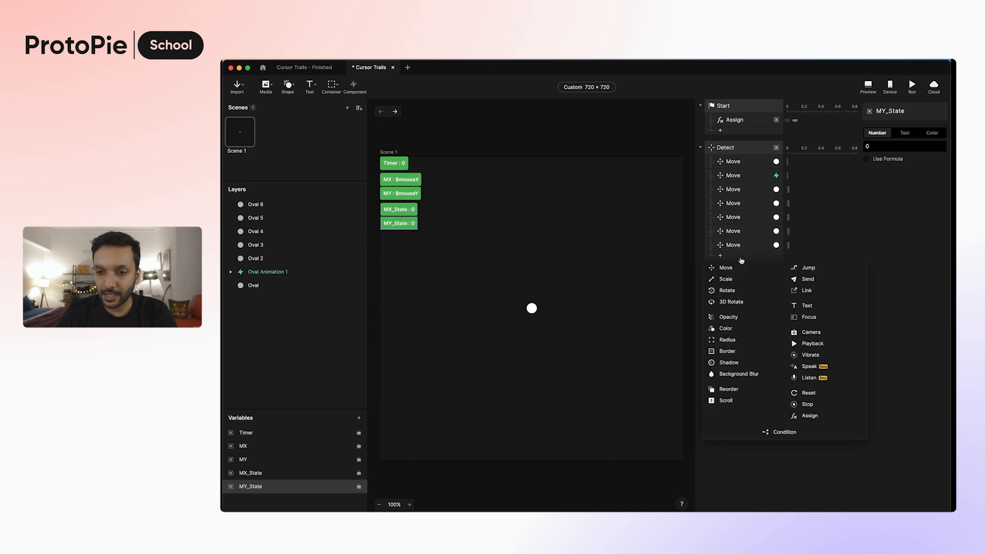
pyautogui.click(799, 416)
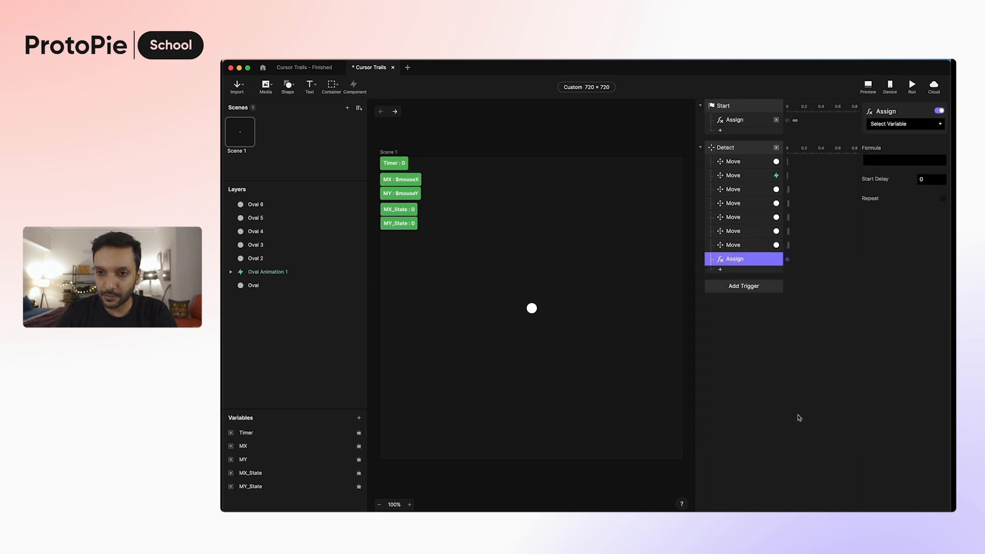
pyautogui.click(902, 126)
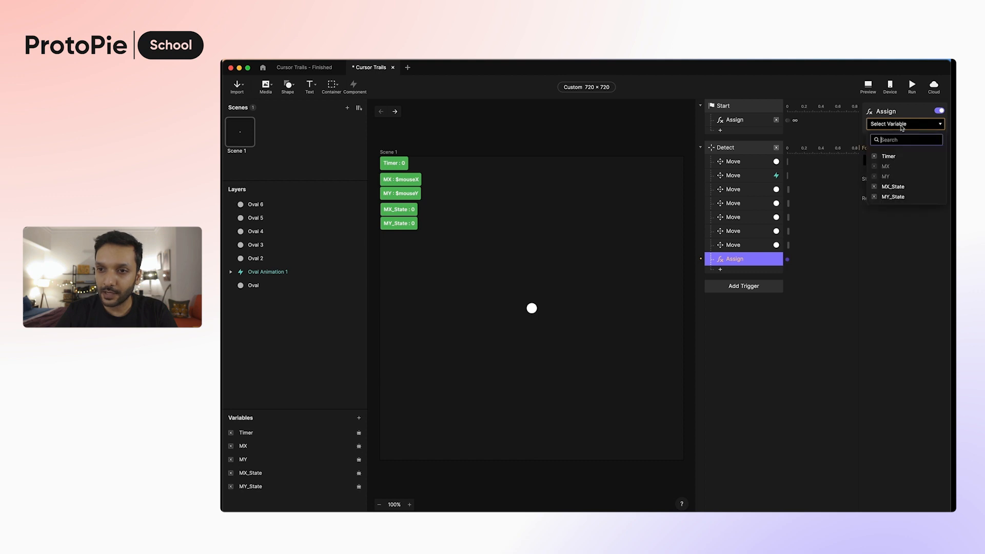
pyautogui.click(907, 189)
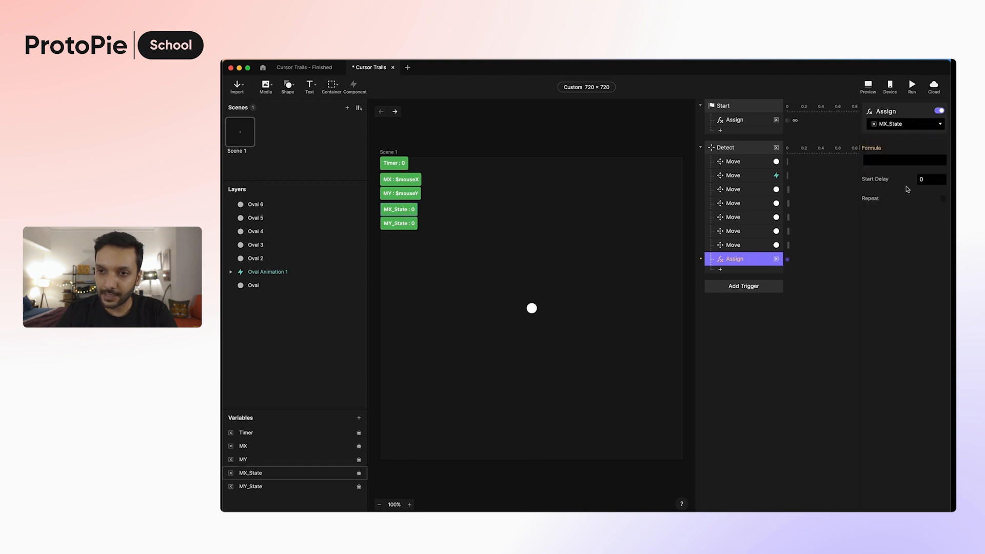
pyautogui.click(900, 160)
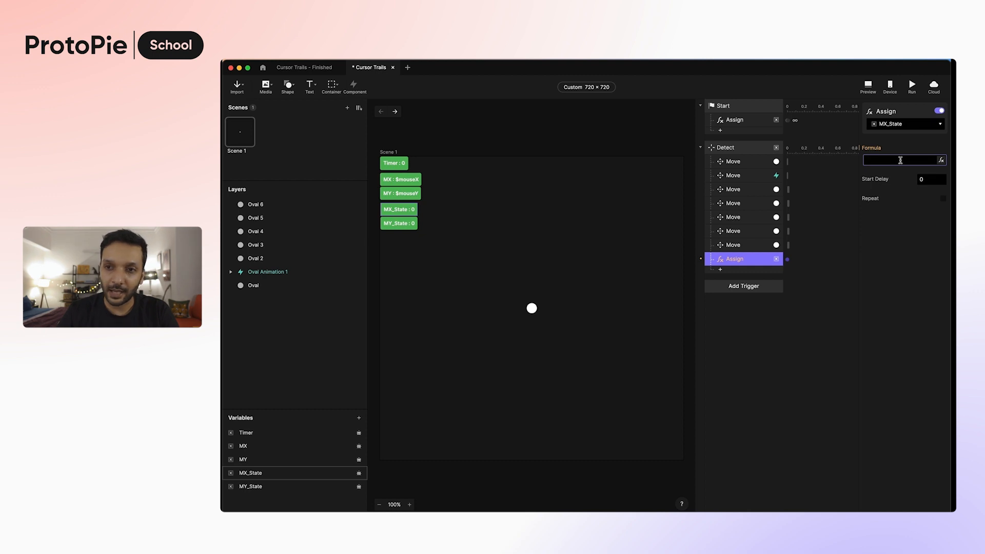
pyautogui.write('MX')
pyautogui.press('Return')
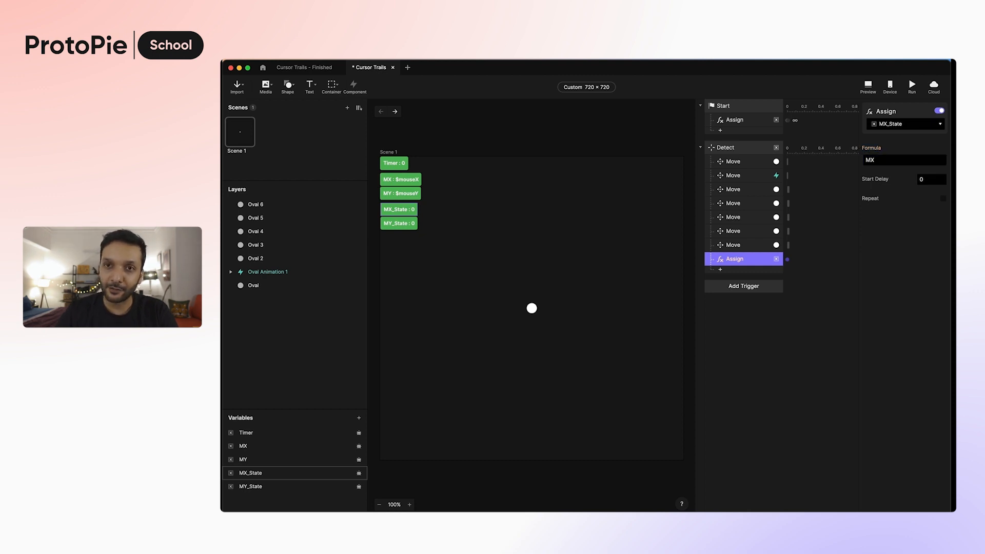
pyautogui.click(931, 182)
pyautogui.write('.5')
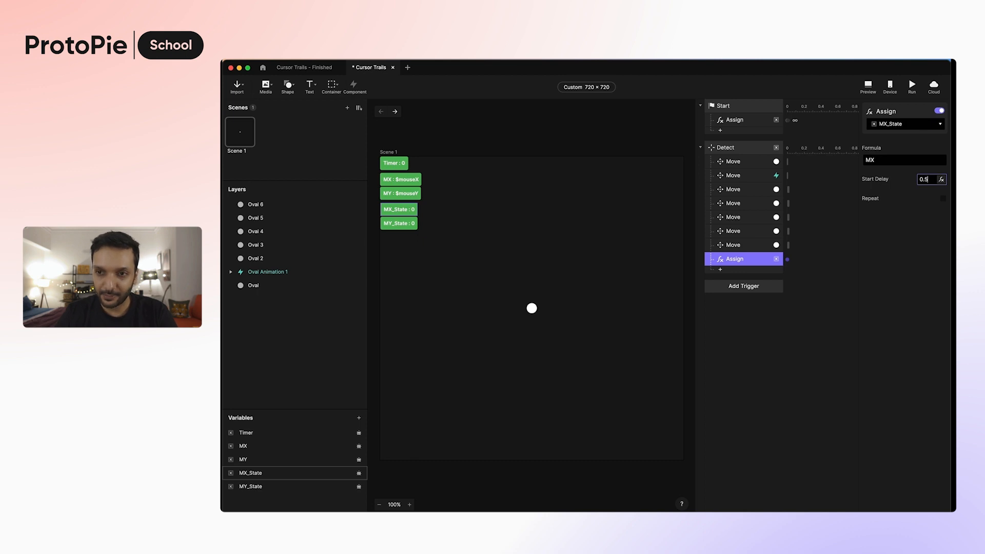
pyautogui.press('Return')
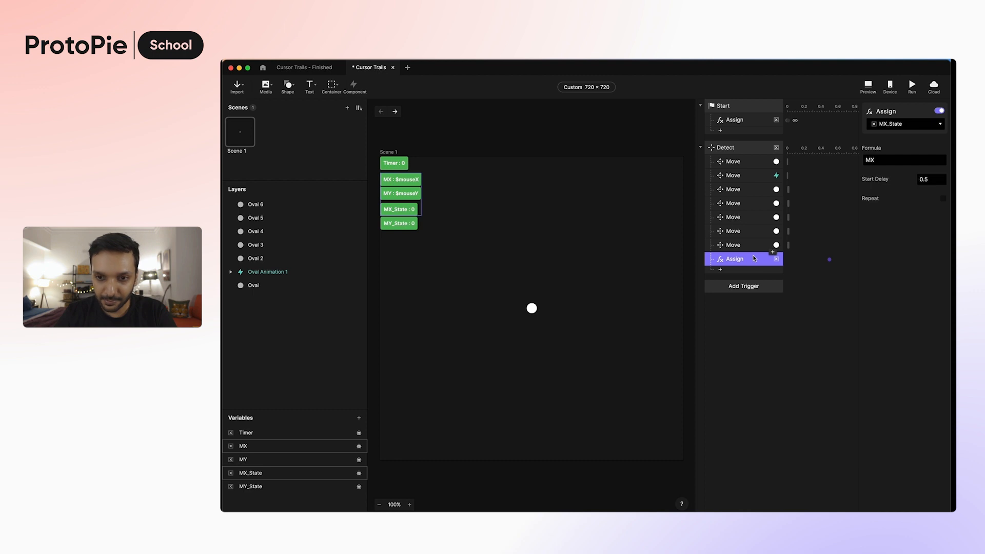
# - Duplicate the MX_State Assign response and make the copy assign the formula MY to MY_State
pyautogui.press('super+d')
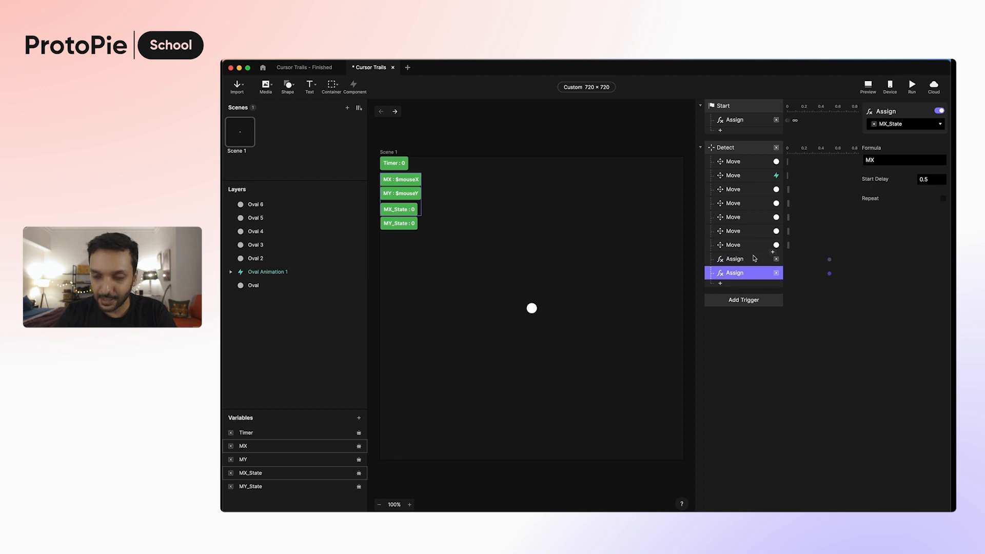
pyautogui.click(904, 125)
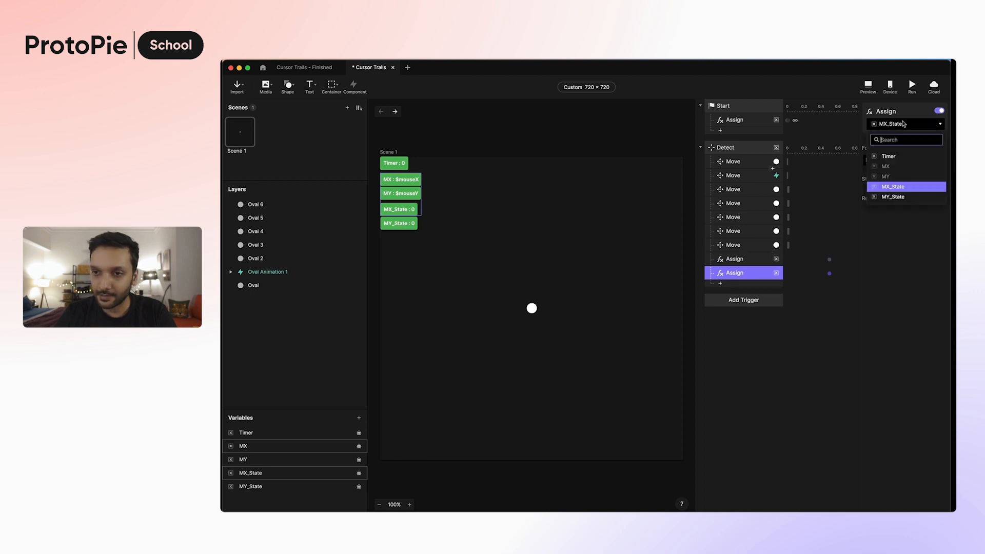
pyautogui.click(903, 197)
pyautogui.click(880, 161)
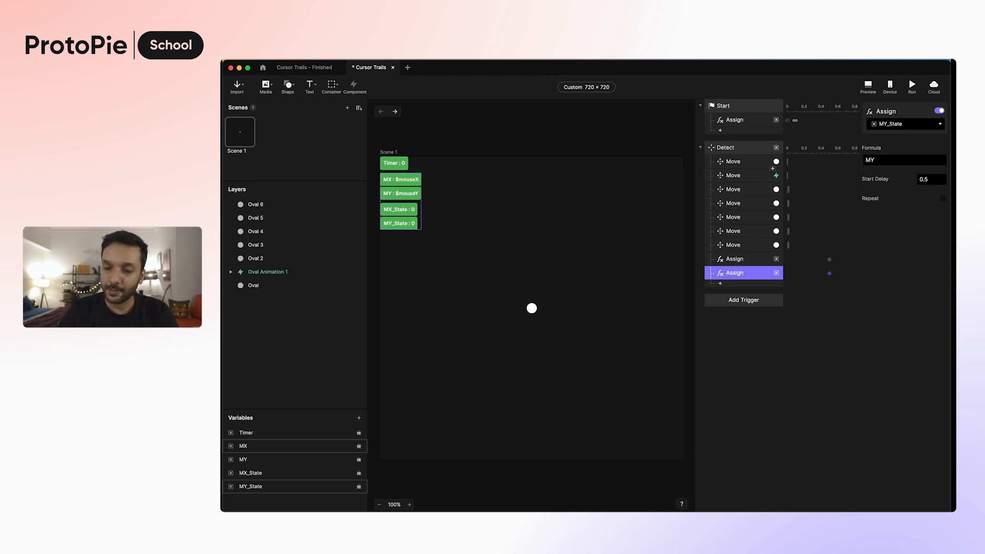
# - Add a second Detect trigger that watches the Timer variable
pyautogui.click(749, 303)
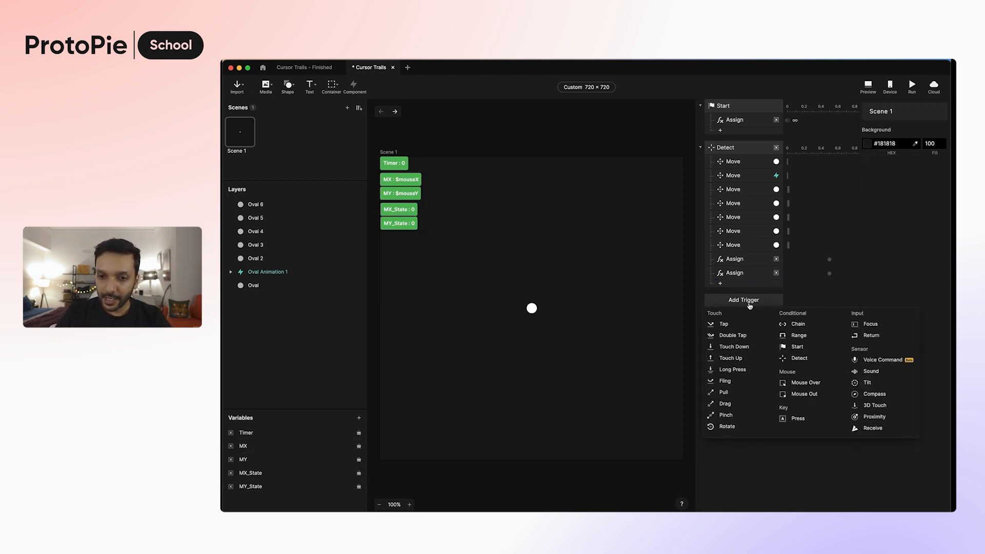
pyautogui.click(795, 358)
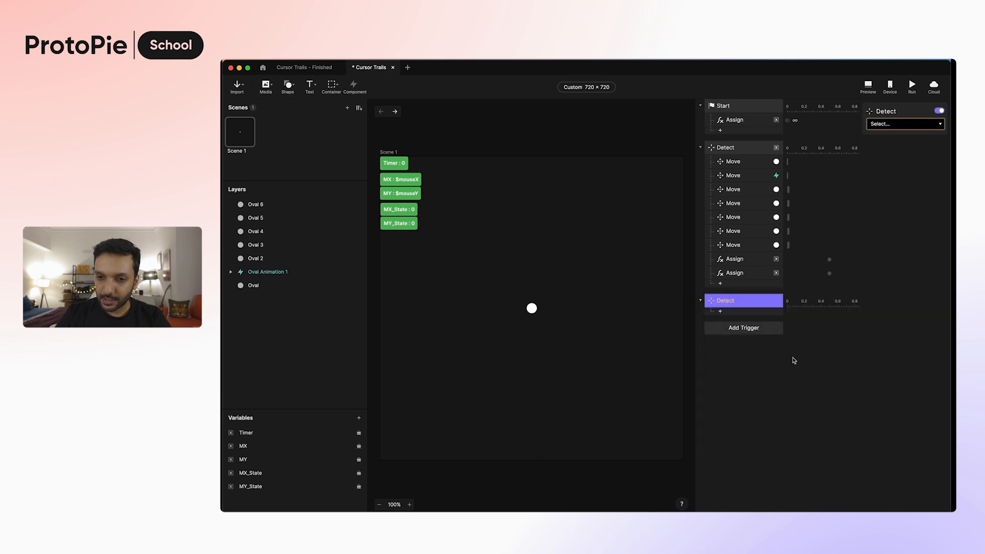
pyautogui.click(890, 125)
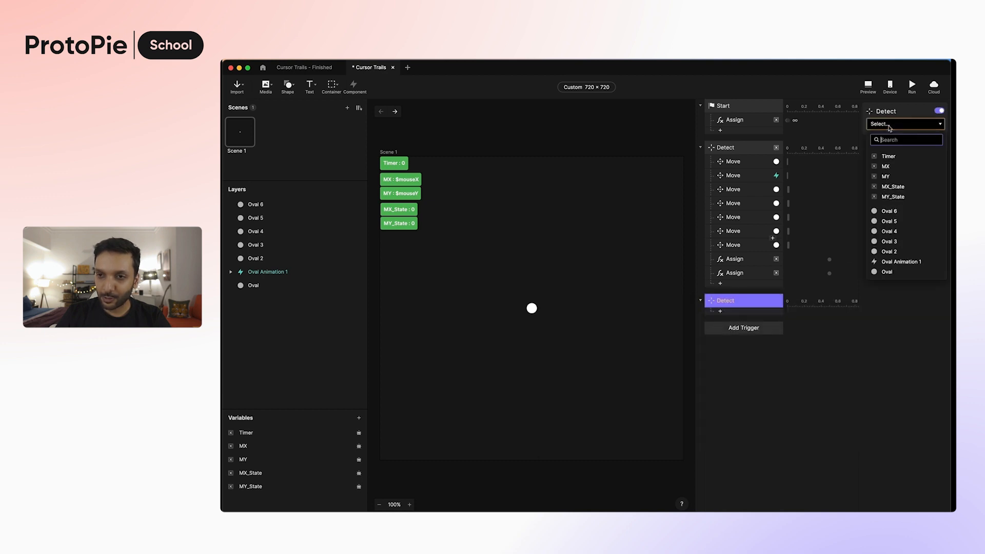
pyautogui.click(895, 159)
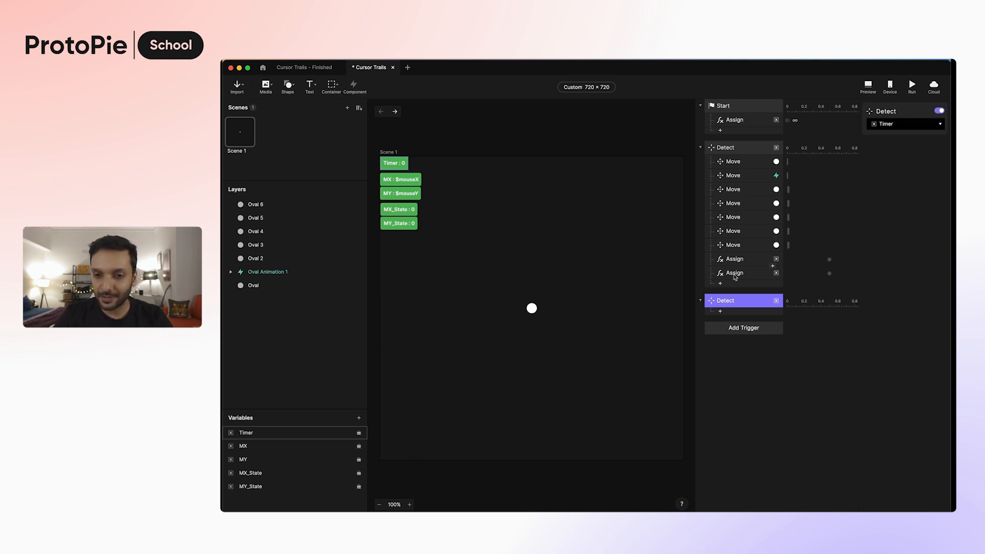
# - Add a condition to the Timer Detect trigger that checks whether MX_State is not equal to MX
pyautogui.click(738, 312)
pyautogui.click(779, 488)
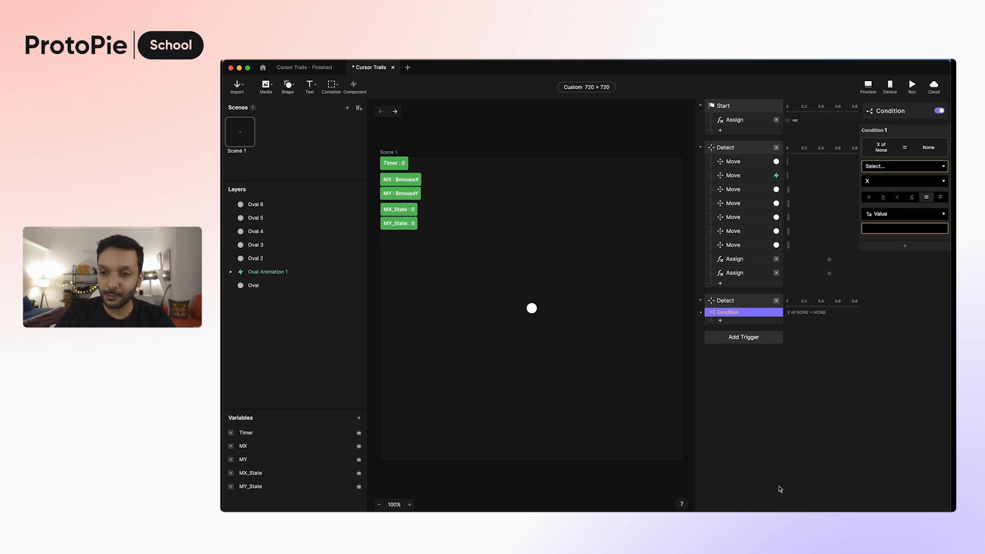
pyautogui.click(892, 171)
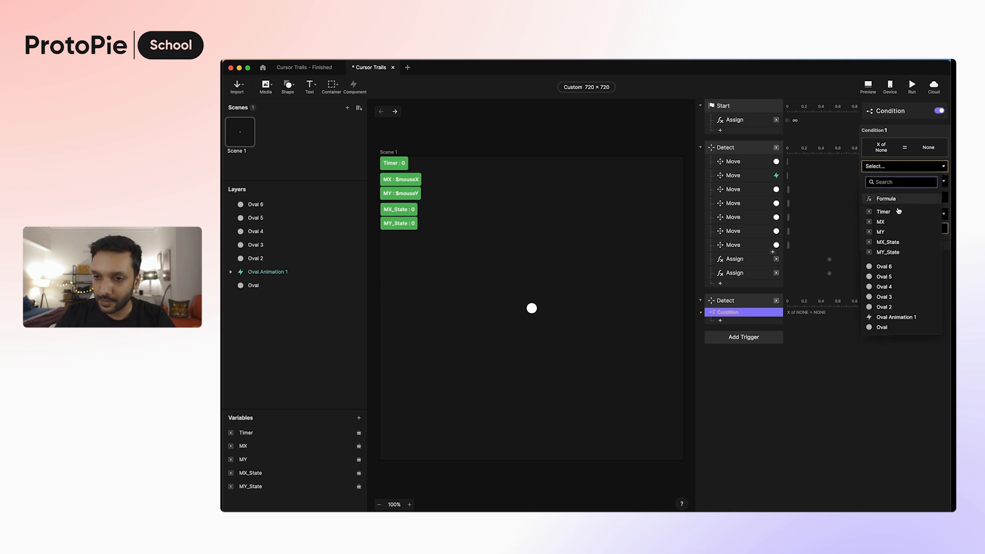
pyautogui.click(900, 242)
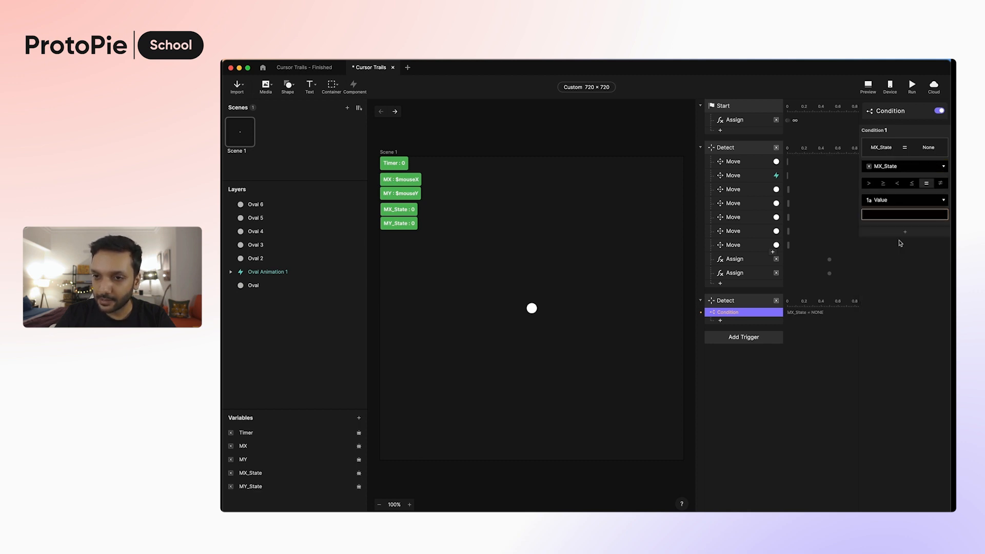
pyautogui.click(941, 184)
pyautogui.click(928, 208)
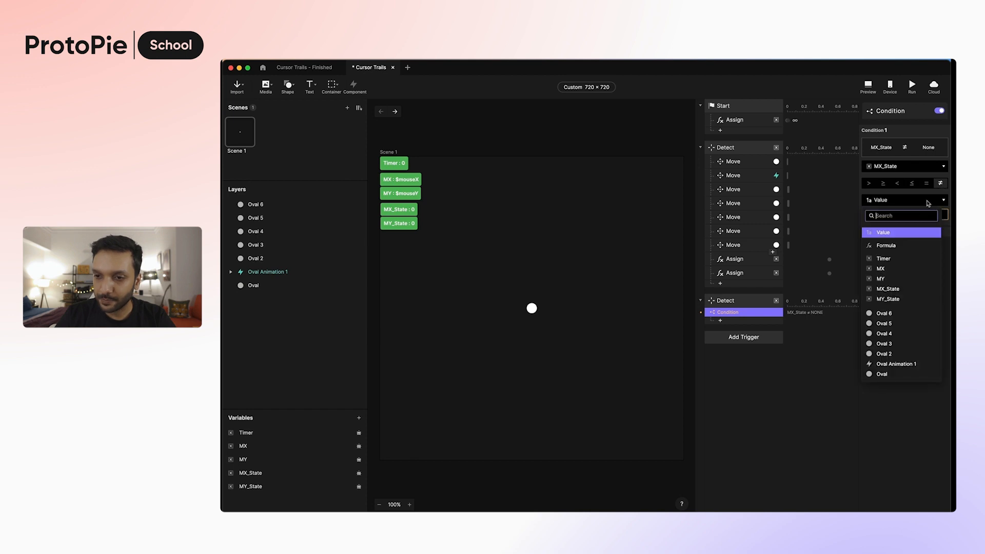
pyautogui.click(921, 270)
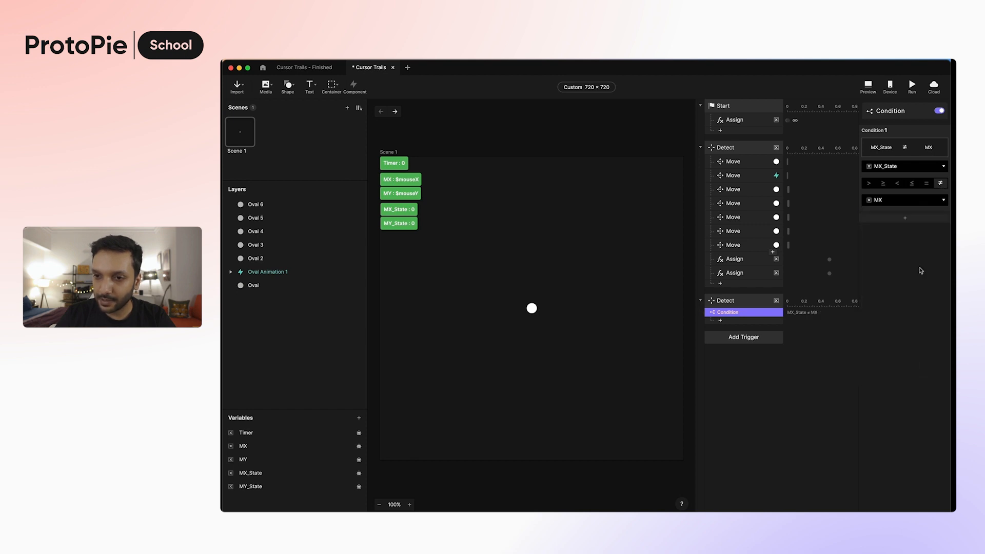
# - Add a second comparison to the condition that requires MY_State to be not equal to MY
pyautogui.click(905, 219)
pyautogui.click(900, 256)
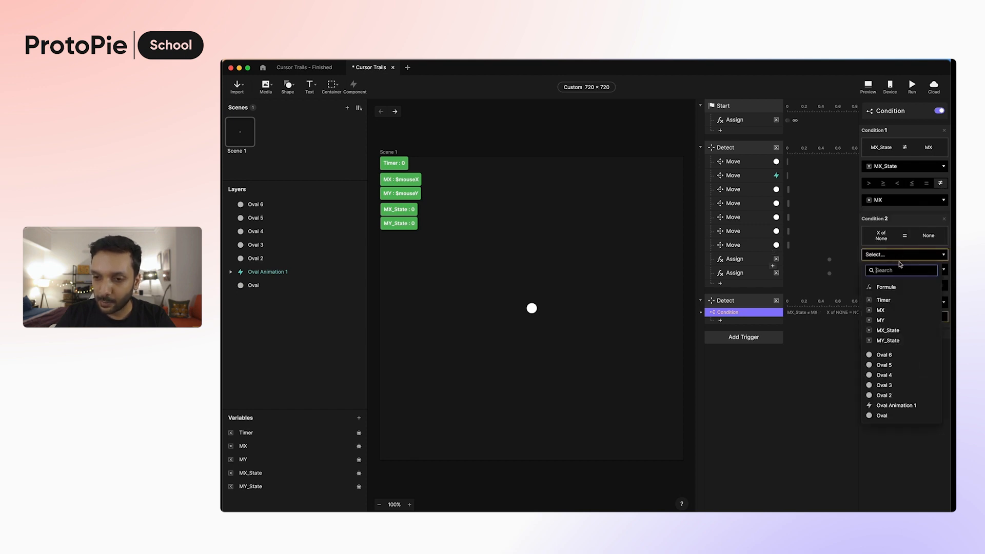
pyautogui.click(902, 341)
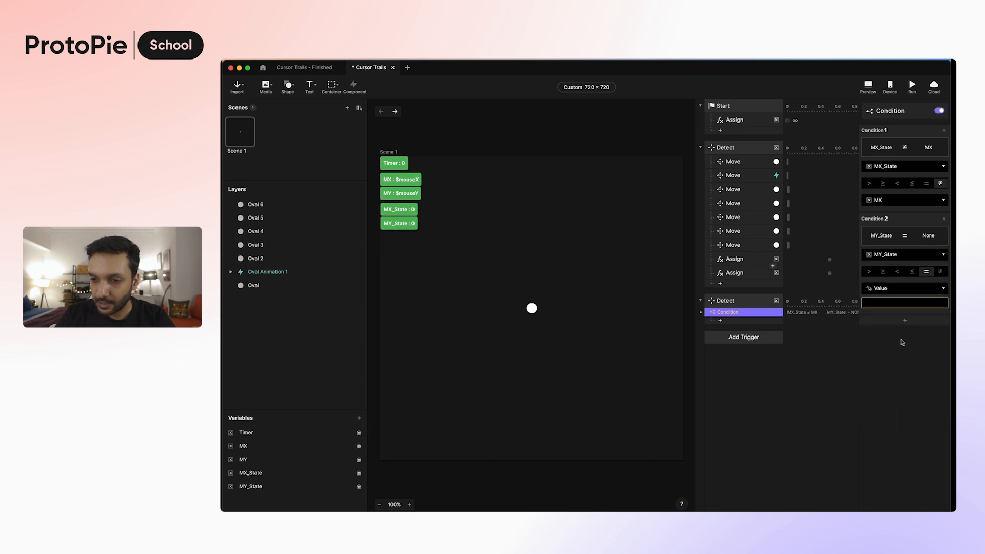
pyautogui.click(941, 272)
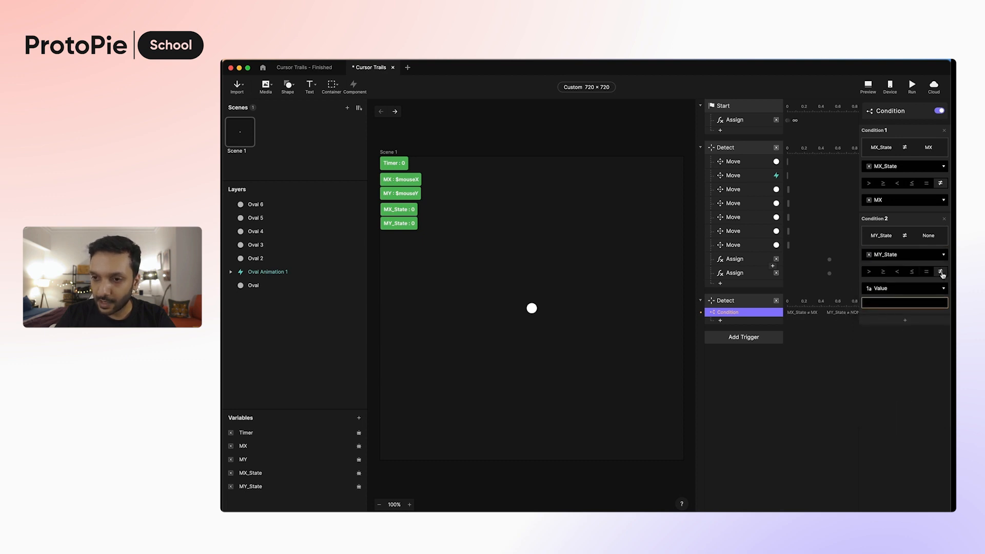
pyautogui.click(923, 290)
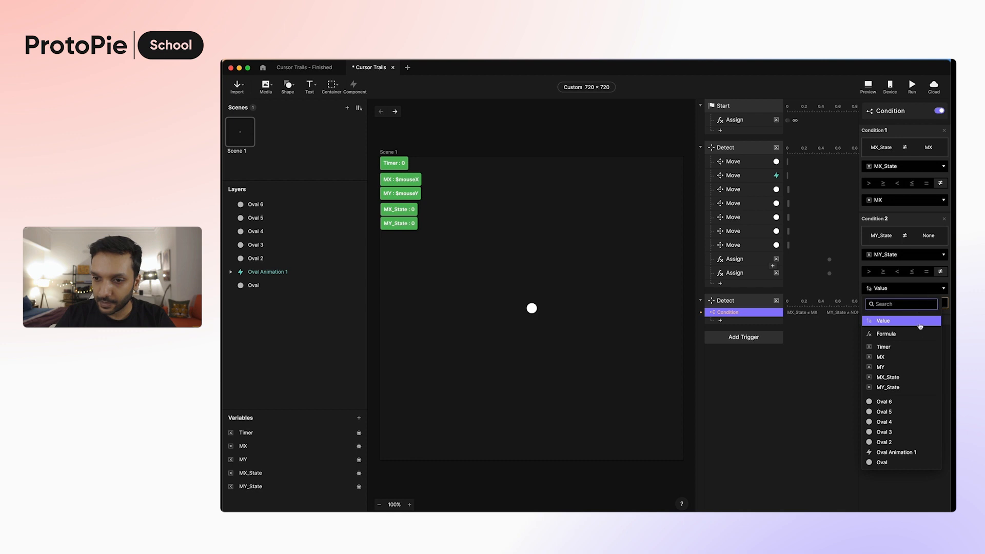
pyautogui.click(915, 367)
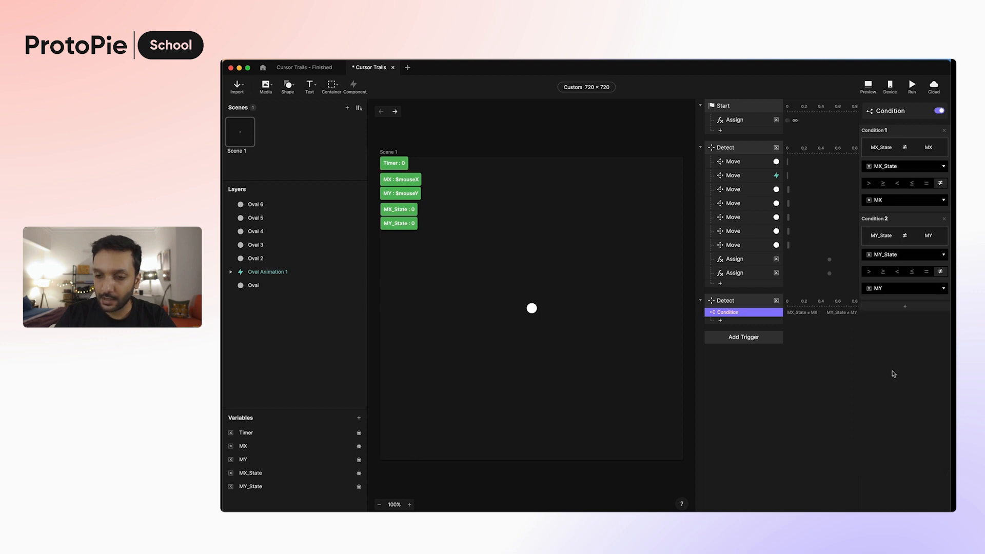
# - Add an Opacity response under the condition that sets Oval Animation 1 to an opacity of 0
pyautogui.click(759, 321)
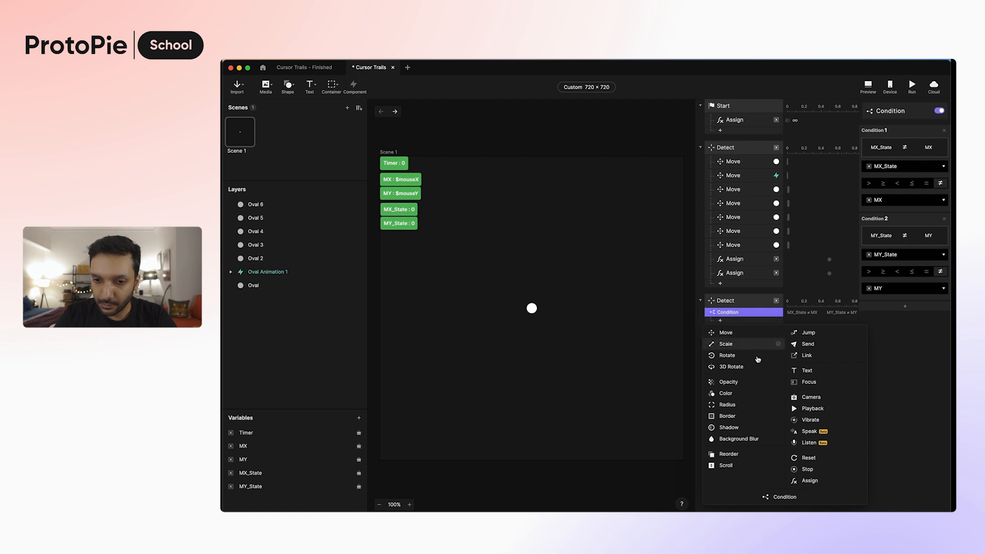
pyautogui.click(757, 381)
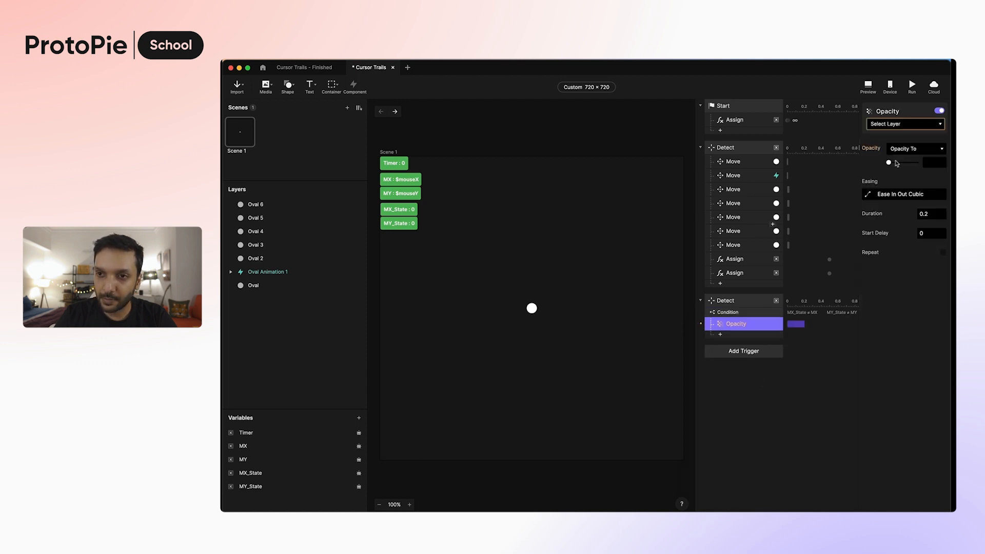
pyautogui.click(900, 127)
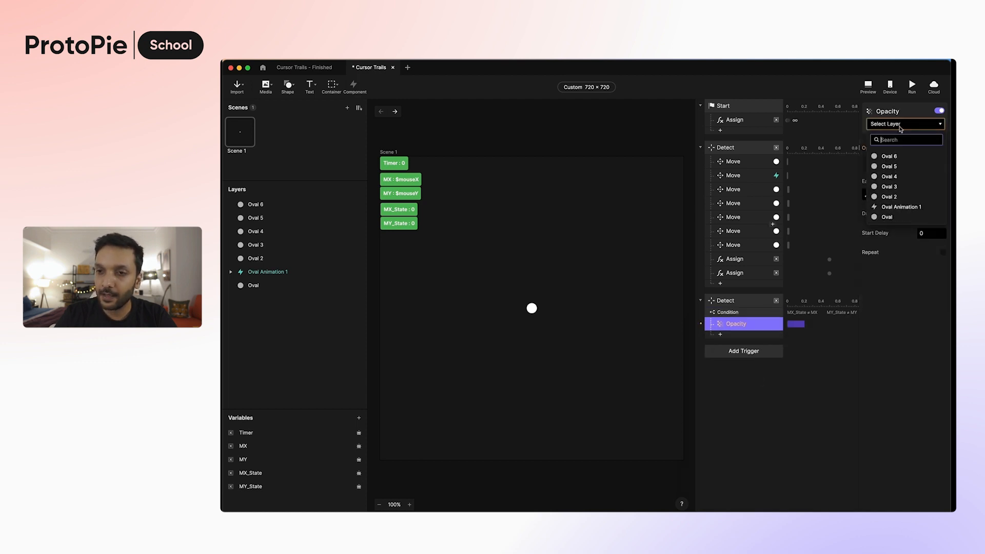
pyautogui.click(909, 208)
pyautogui.moveTo(898, 162); pyautogui.dragTo(886, 162)
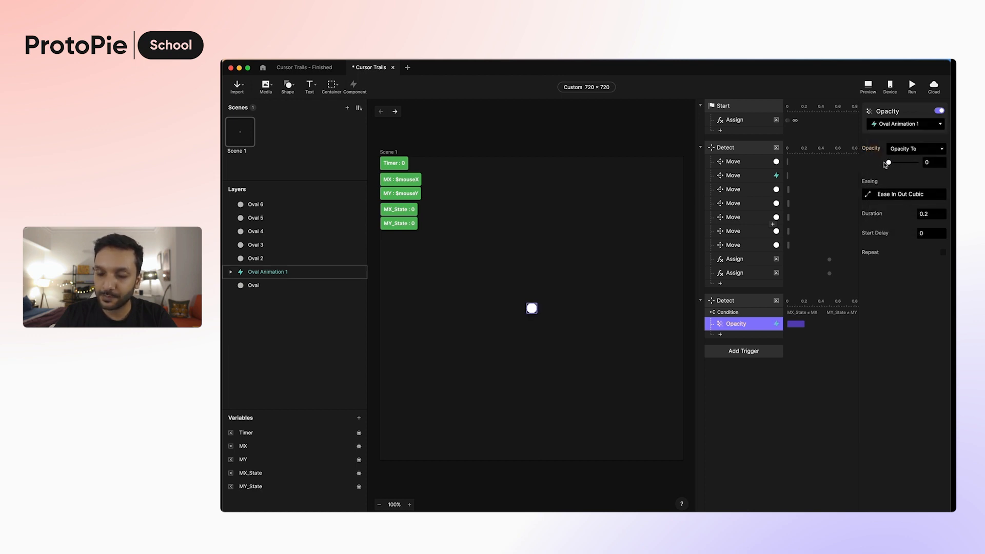
# - Duplicate the condition block, making the copy set Oval Animation 1 to opacity 100 when MX_State equals MX and MY_State equals MY
pyautogui.click(751, 311)
pyautogui.press('super+d')
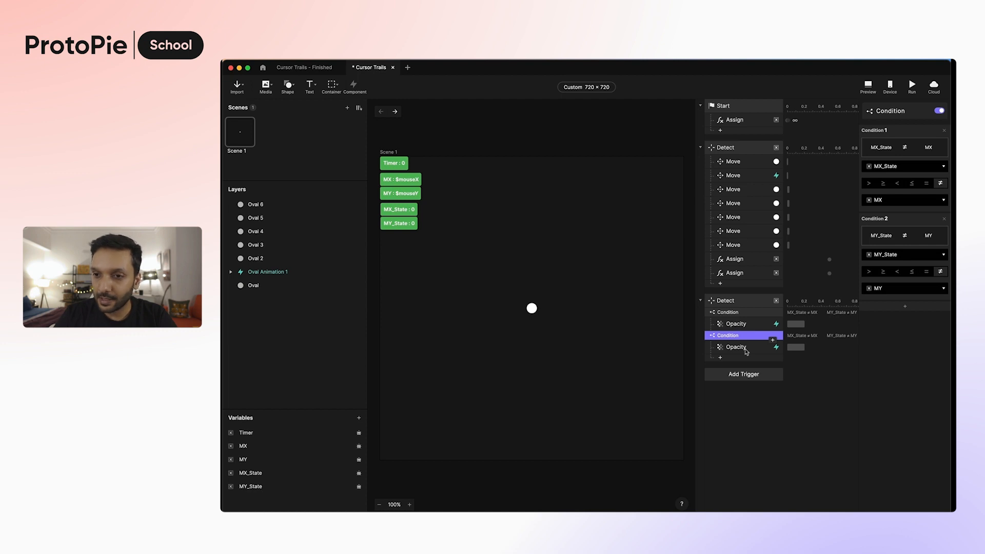
pyautogui.click(926, 183)
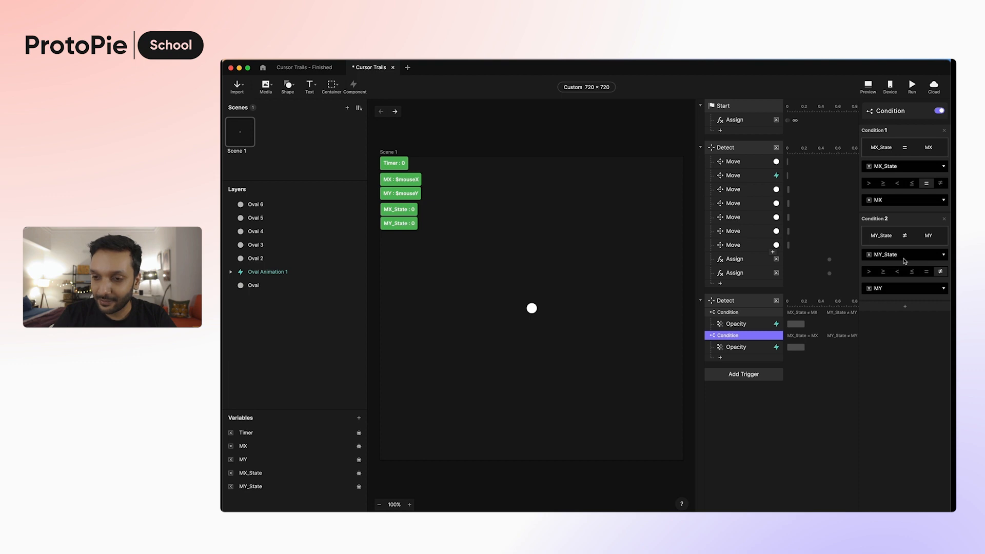
pyautogui.click(928, 273)
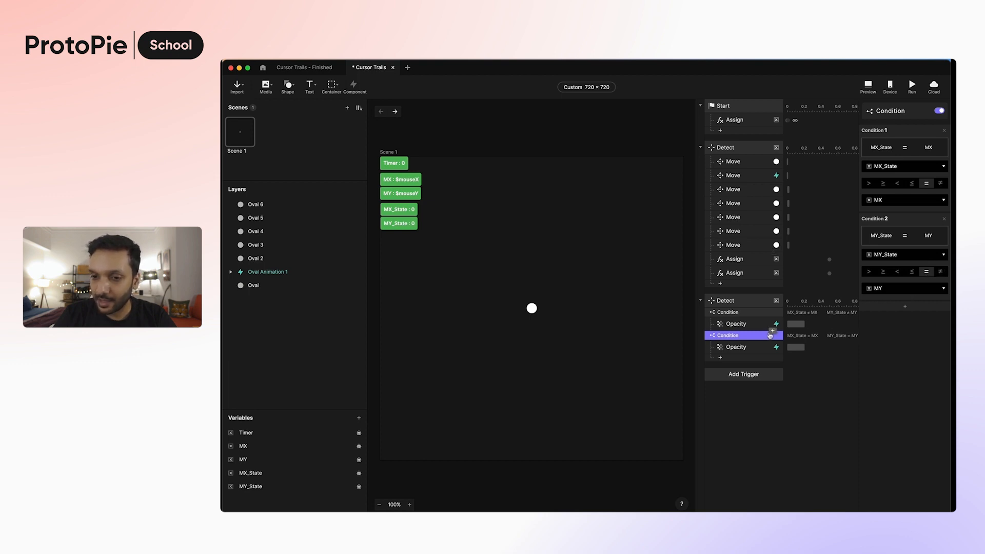
pyautogui.click(756, 348)
pyautogui.moveTo(889, 162); pyautogui.dragTo(916, 162)
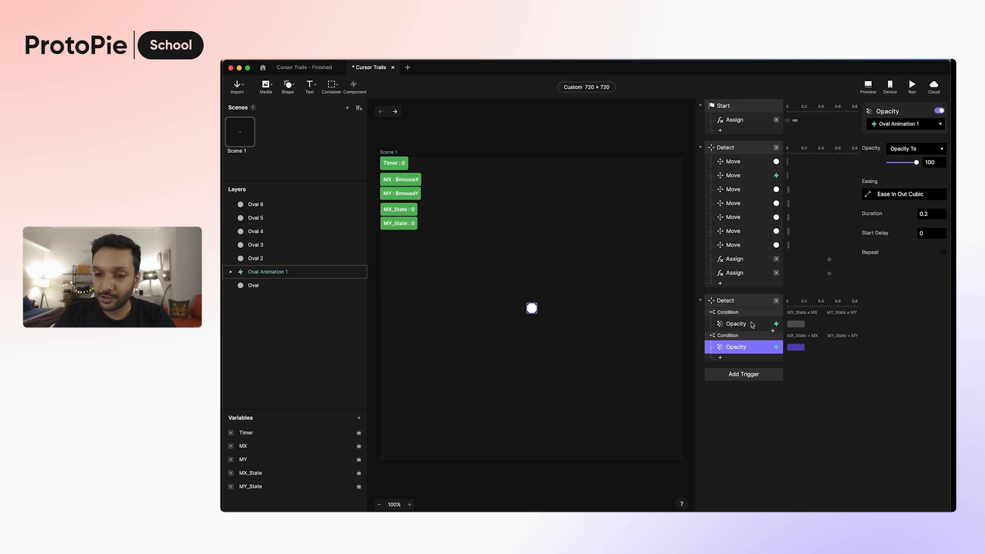
# - Set the Opacity duration to 0 under the not-equal condition and to 0.1 under the equal condition
pyautogui.click(753, 324)
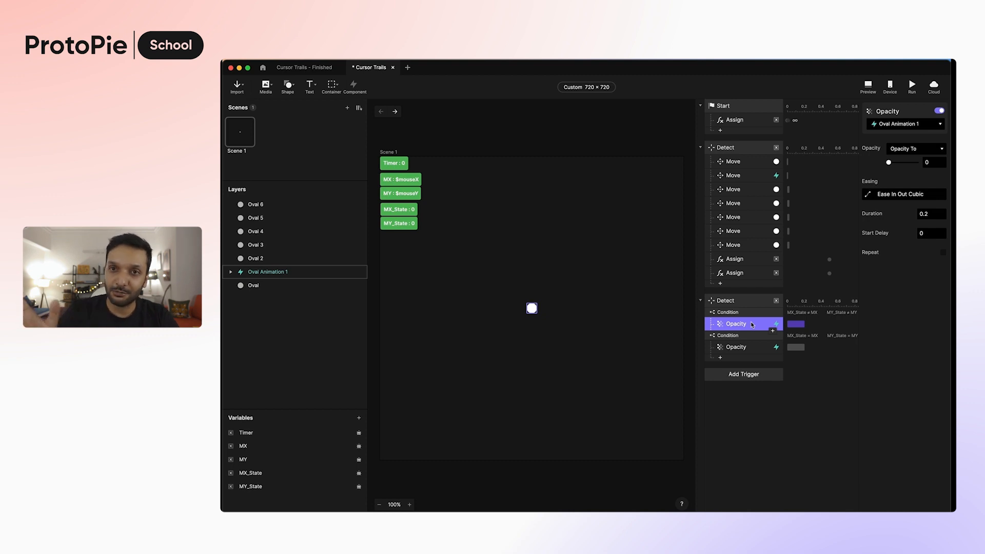
pyautogui.click(934, 213)
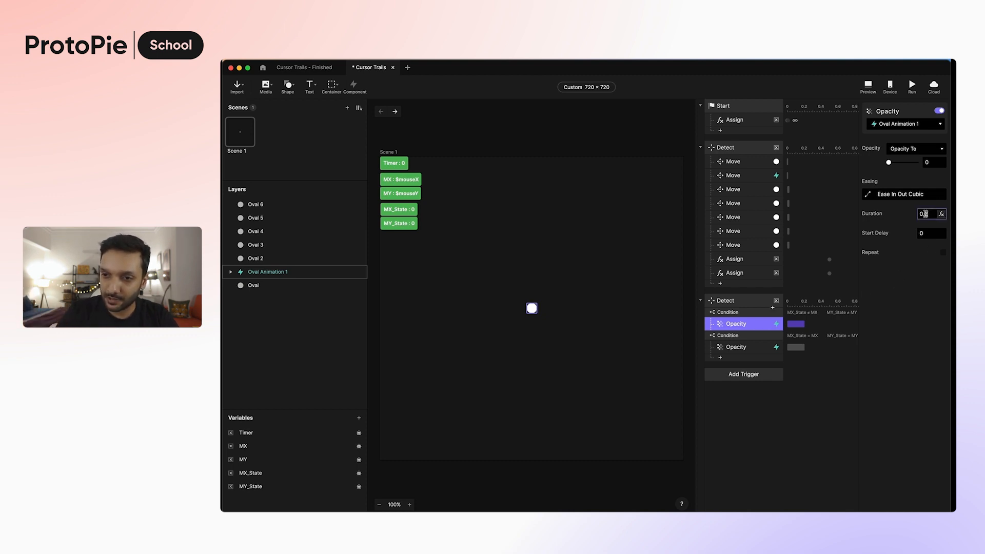
pyautogui.write('0')
pyautogui.press('Return')
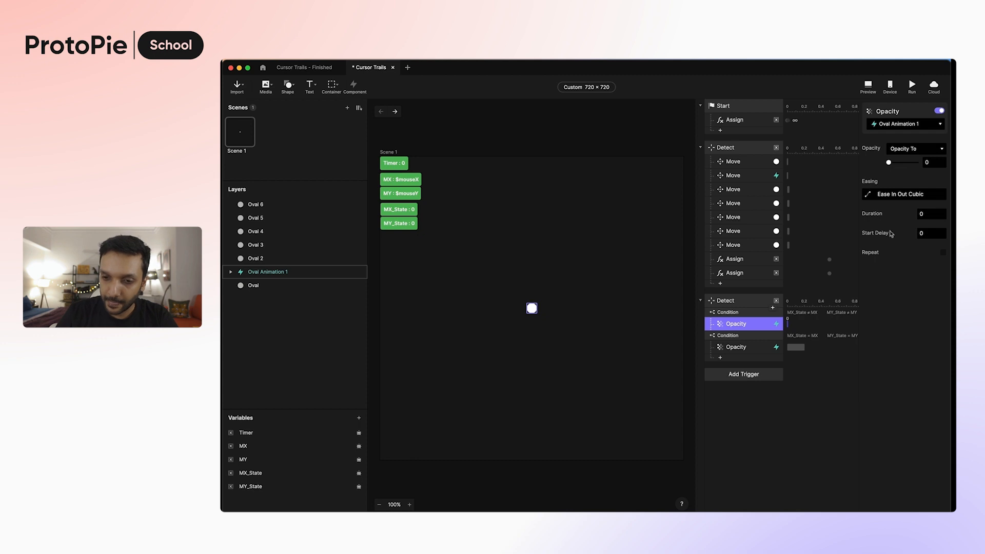
pyautogui.click(754, 348)
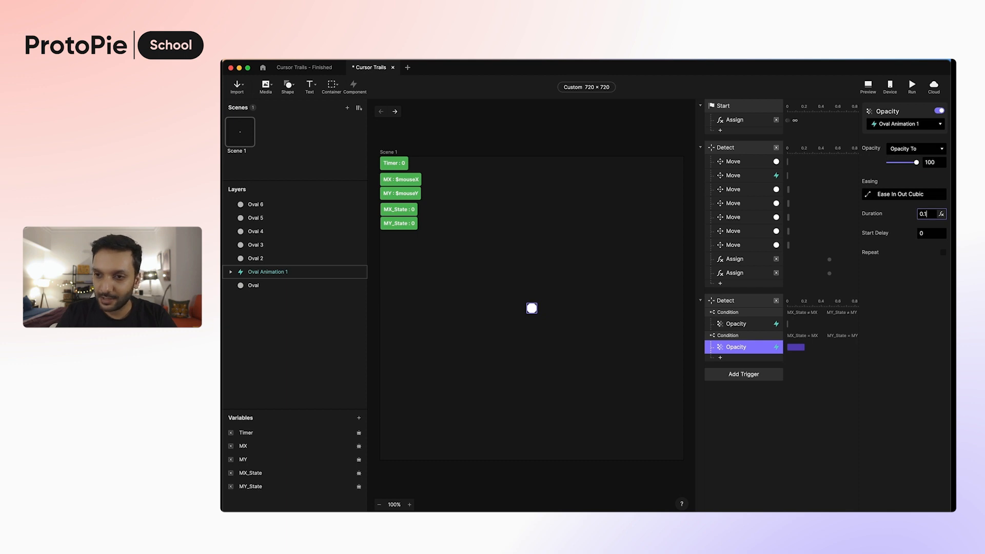
pyautogui.press('Return')
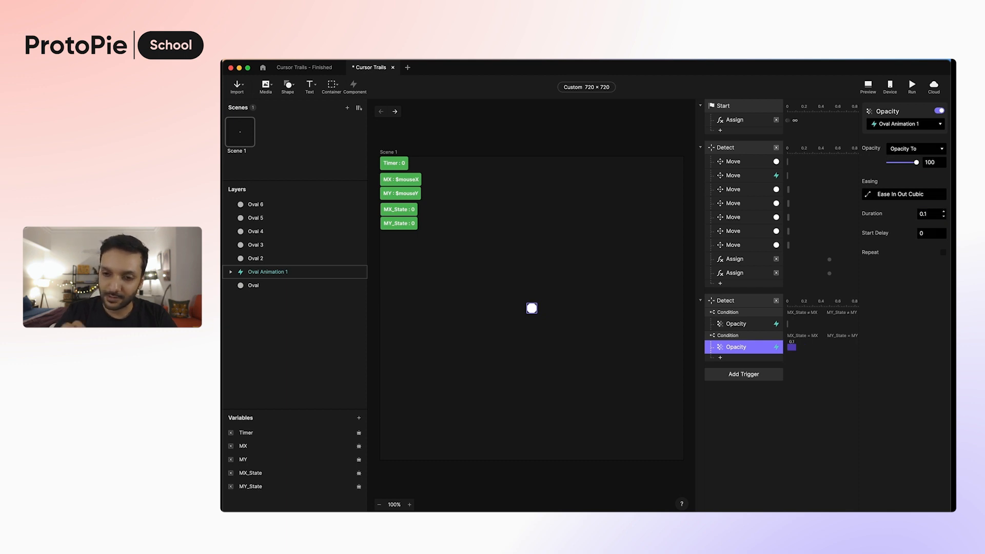
# - Add a Scale response that scales Oval Animation 1 by factor to 10% in X and Y, and place it under the not-equal condition
pyautogui.click(752, 325)
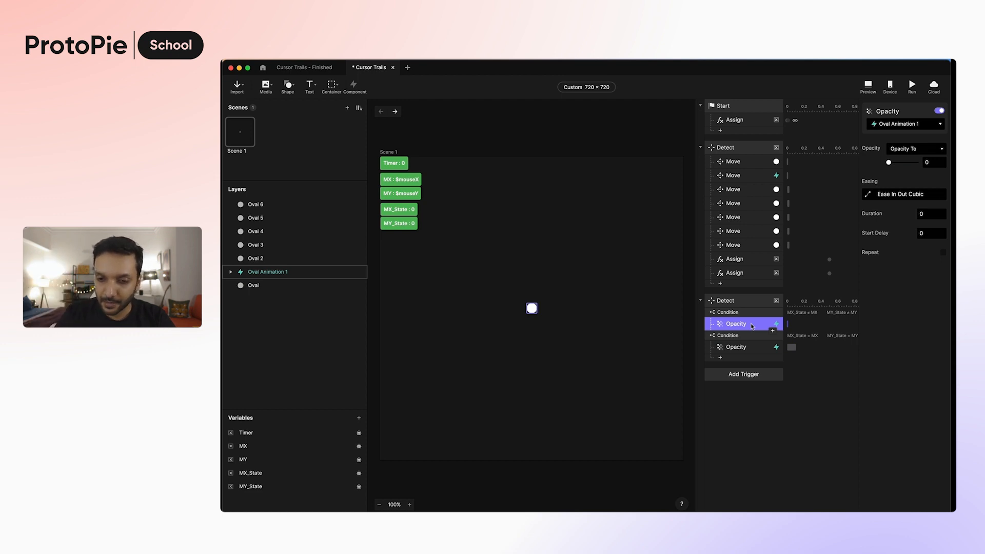
pyautogui.click(740, 358)
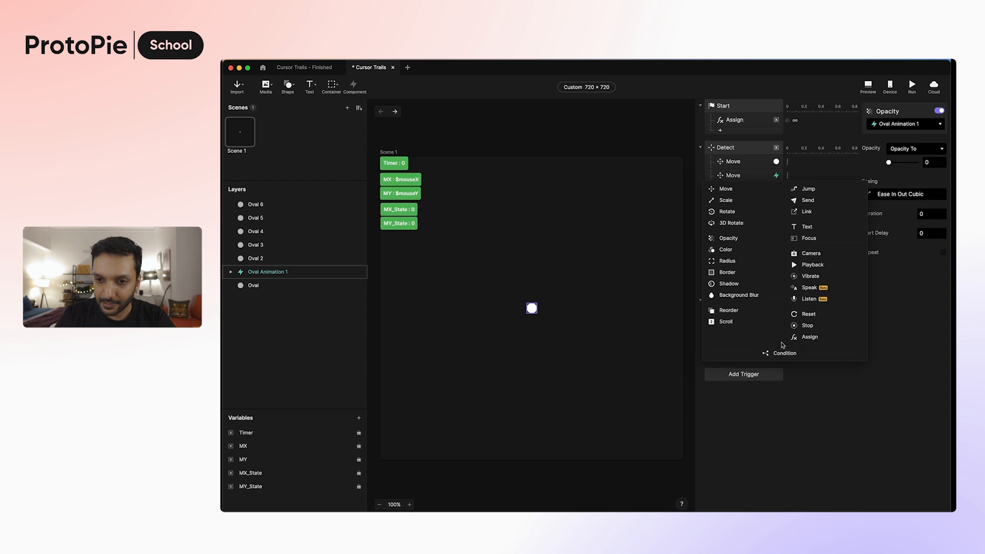
pyautogui.click(763, 204)
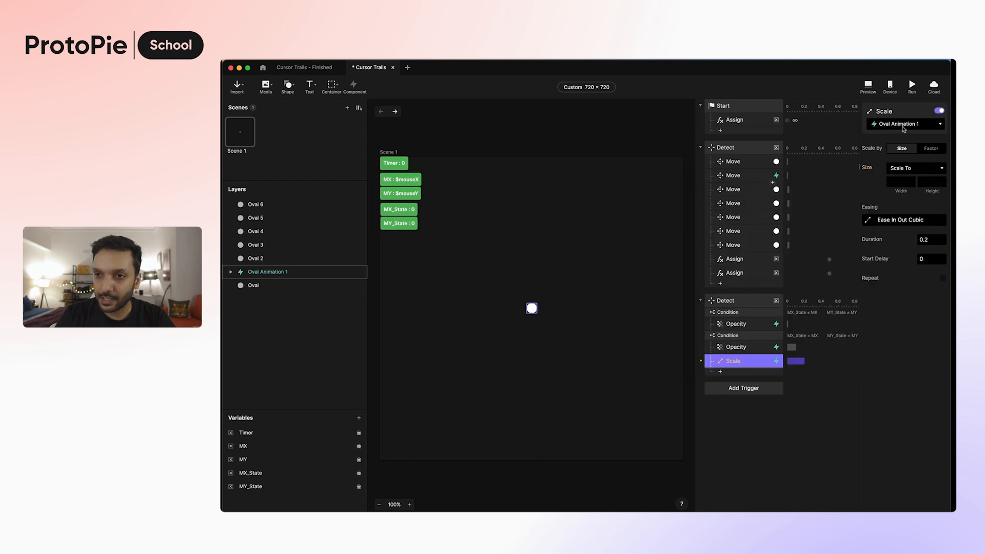
pyautogui.click(929, 152)
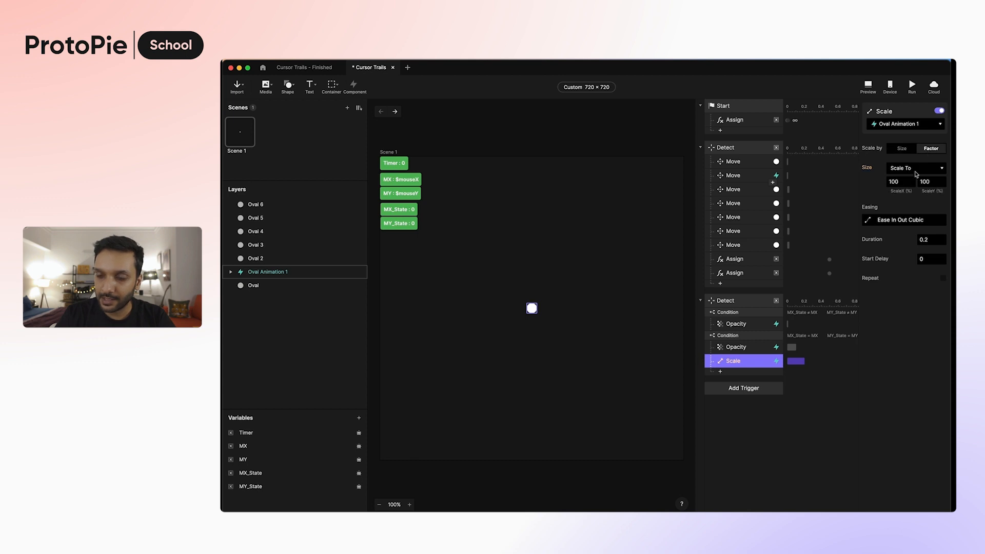
pyautogui.moveTo(904, 182); pyautogui.dragTo(879, 183)
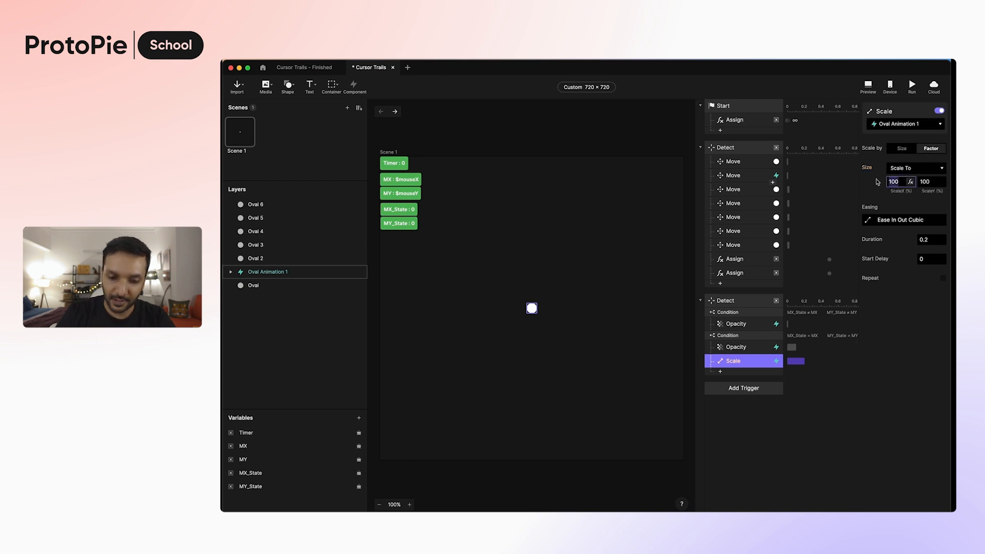
pyautogui.write('10')
pyautogui.press('Tab')
pyautogui.write('10')
pyautogui.press('Tab')
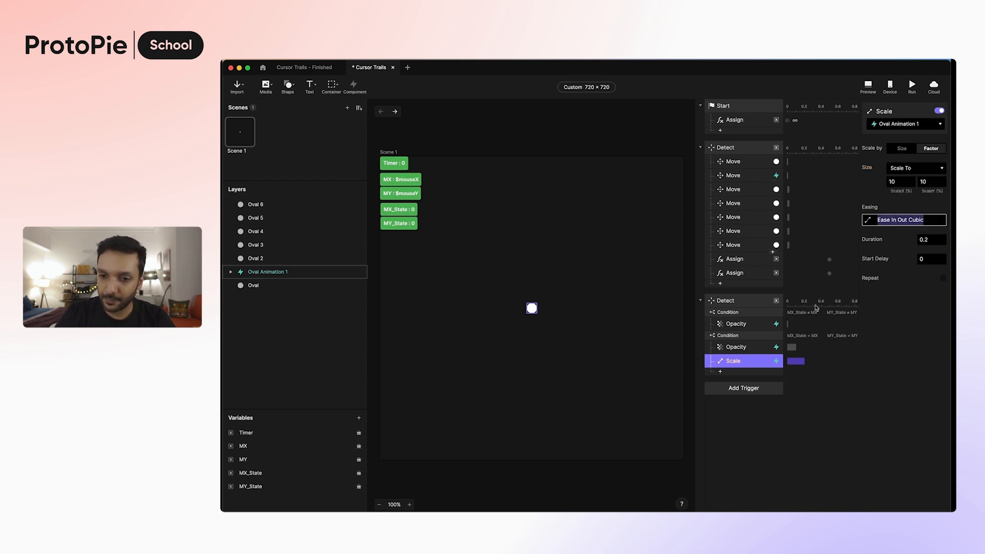
pyautogui.moveTo(752, 364); pyautogui.dragTo(754, 336)
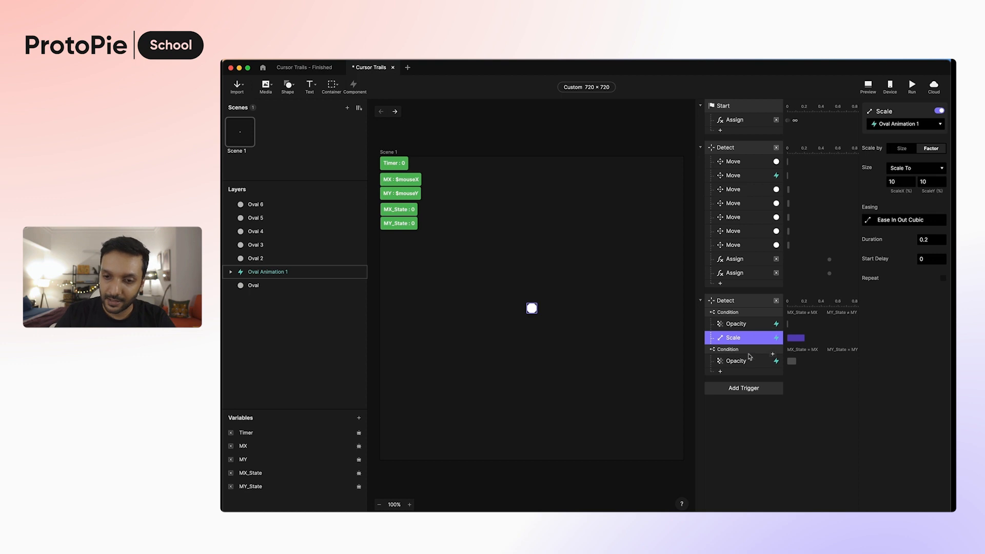
# - Duplicate the Scale response, move the copy under the equal condition, and set its X and Y scale to 100%
pyautogui.press('super+d')
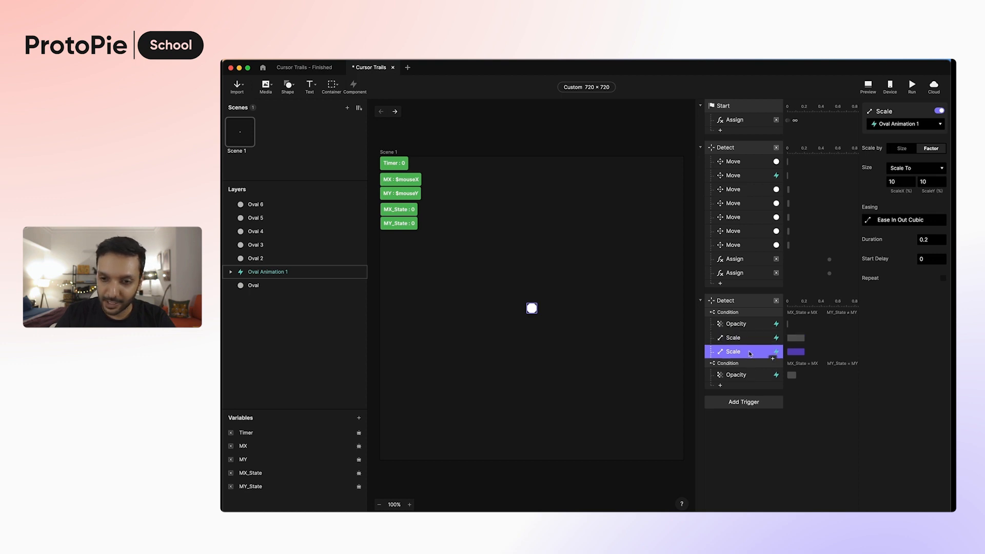
pyautogui.moveTo(749, 358); pyautogui.dragTo(750, 382)
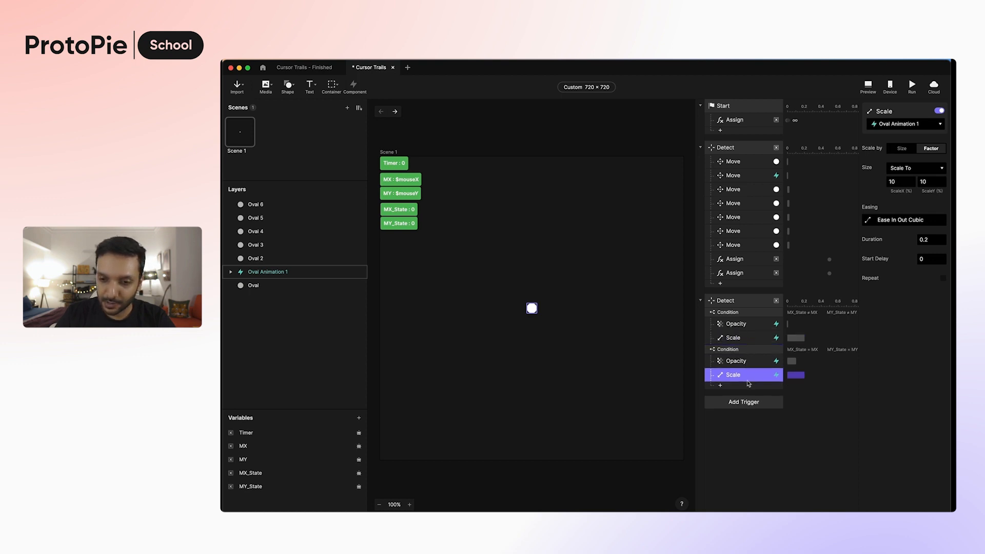
pyautogui.click(898, 180)
pyautogui.write('100')
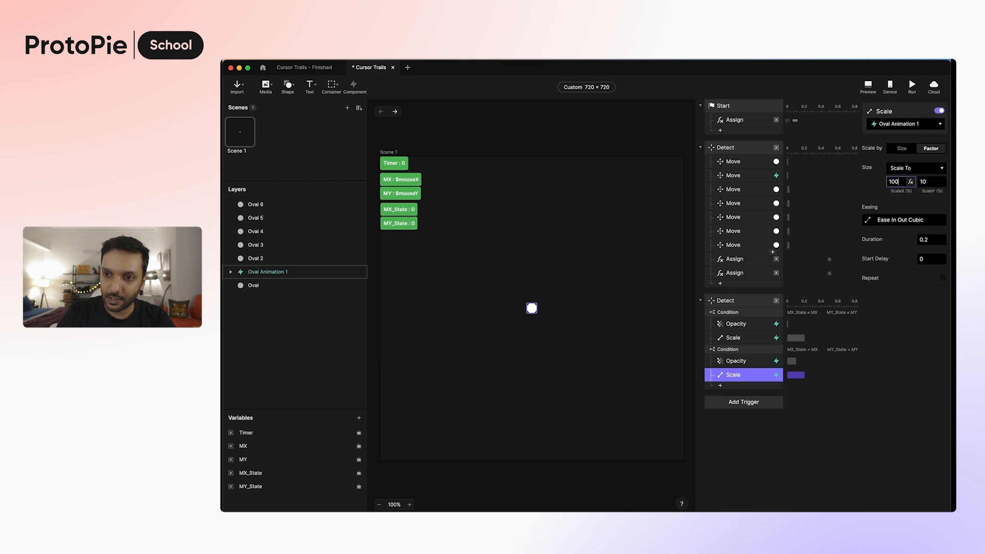
pyautogui.press('Tab')
pyautogui.write('100')
pyautogui.press('Tab')
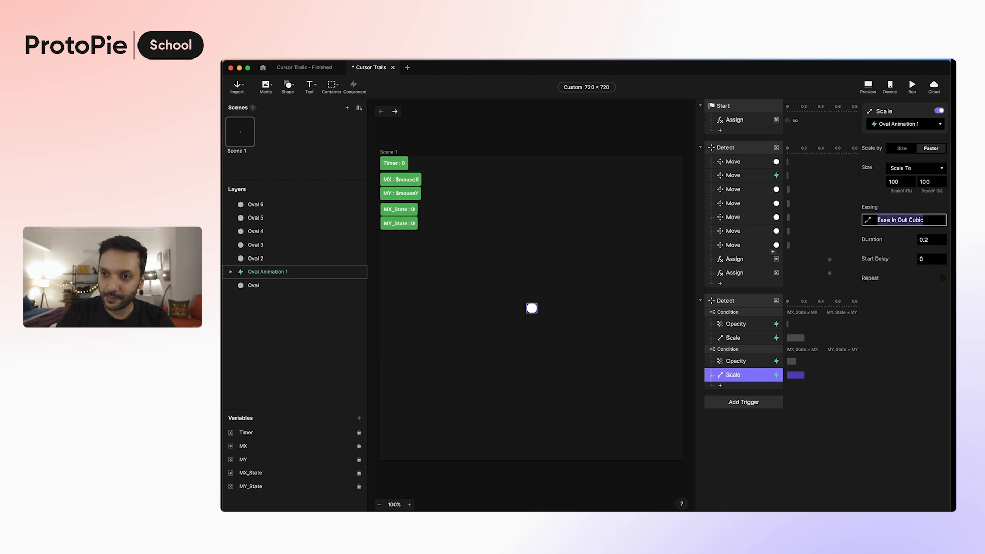
# - Set the Scale duration to 0 under the not-equal condition and 0.1 under the equal condition, and preview the cursor trail
pyautogui.click(757, 341)
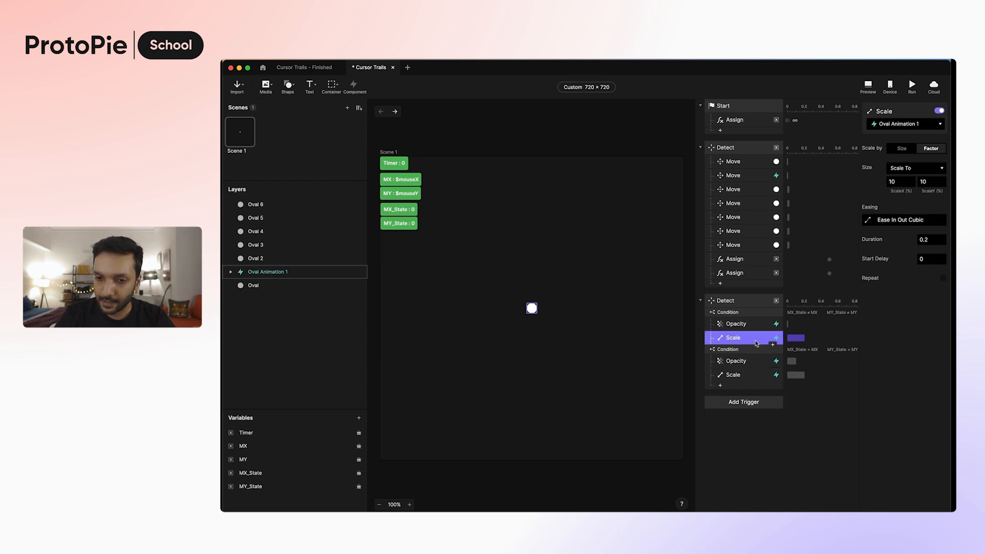
pyautogui.click(931, 239)
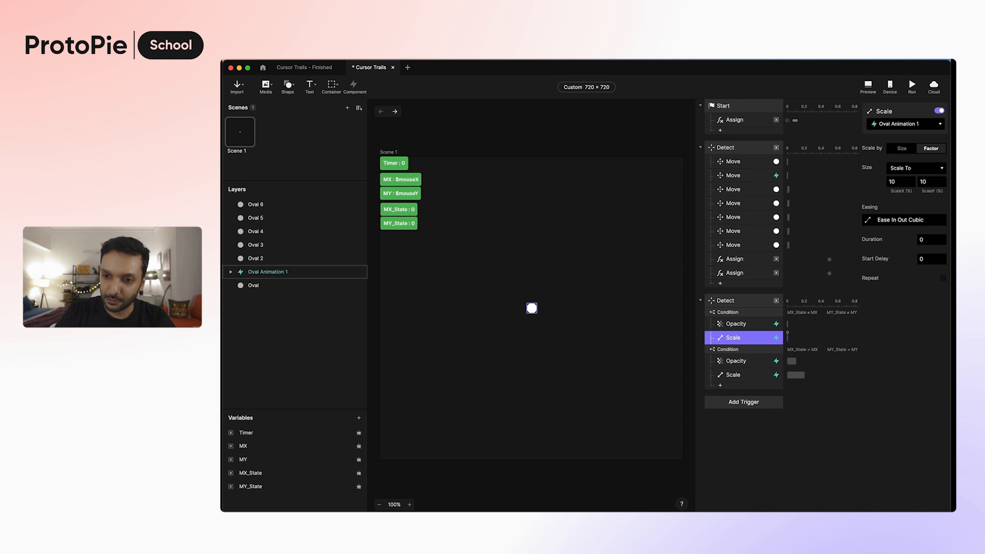
pyautogui.click(747, 374)
pyautogui.click(933, 238)
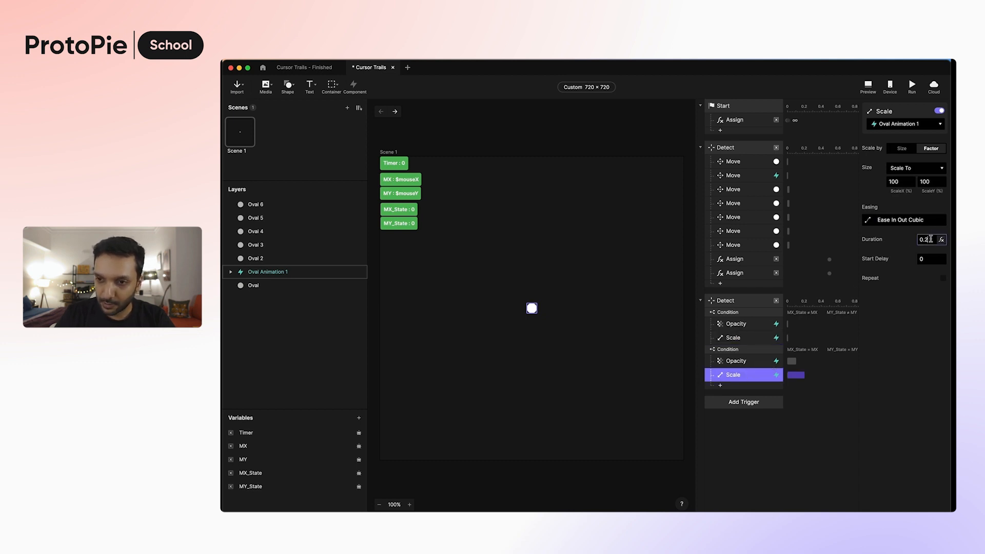
pyautogui.write('0.1')
pyautogui.press('Return')
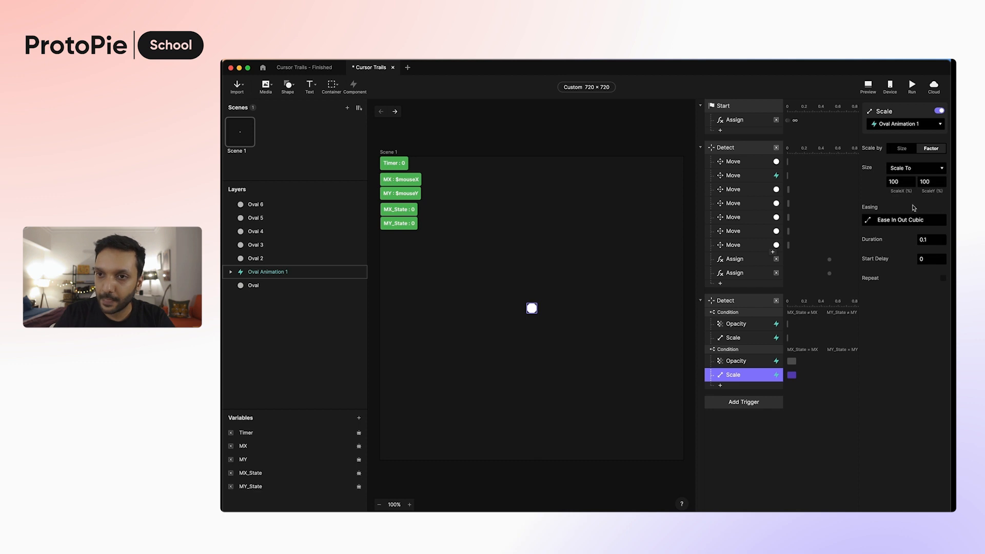
pyautogui.click(868, 86)
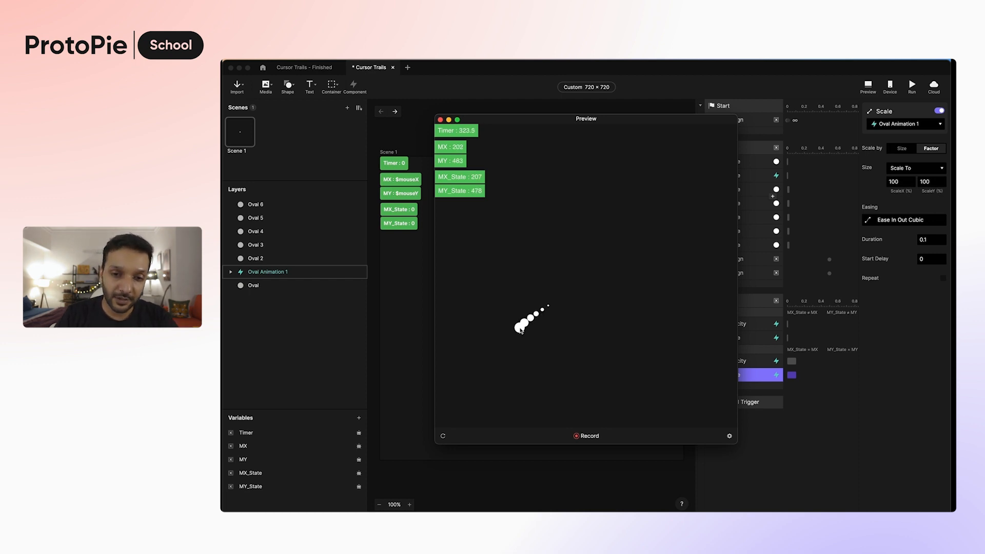
# - Turn off the on-canvas value display for MY_State, MX_State, MY, MX and Timer, and preview the cursor trail without the labels
pyautogui.click(360, 487)
pyautogui.click(359, 489)
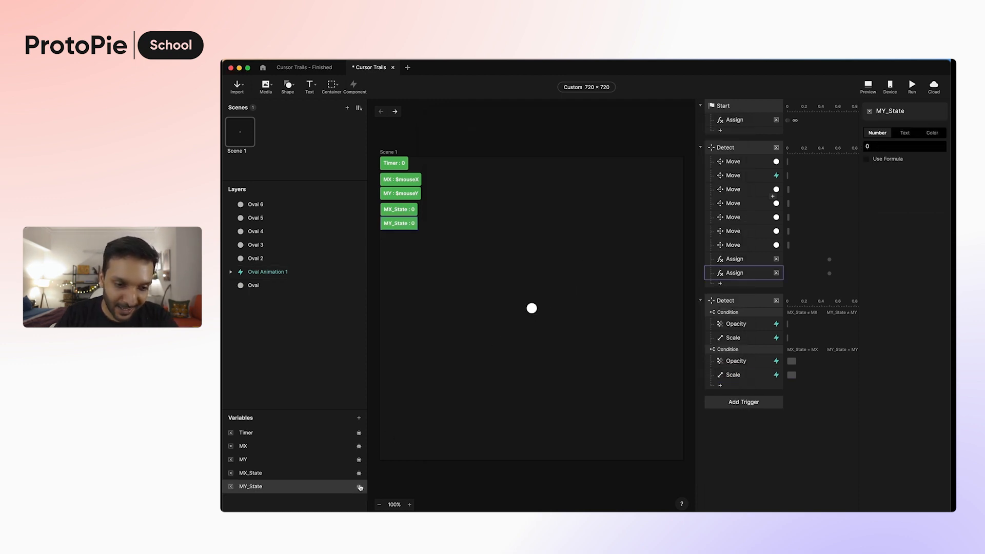
pyautogui.click(360, 475)
pyautogui.click(360, 487)
pyautogui.click(359, 460)
pyautogui.click(360, 446)
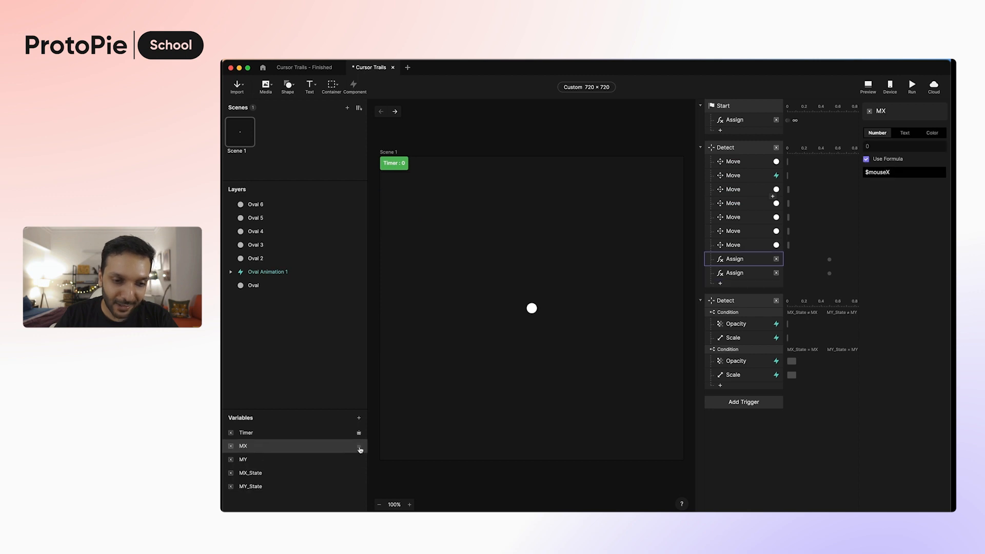
pyautogui.click(360, 434)
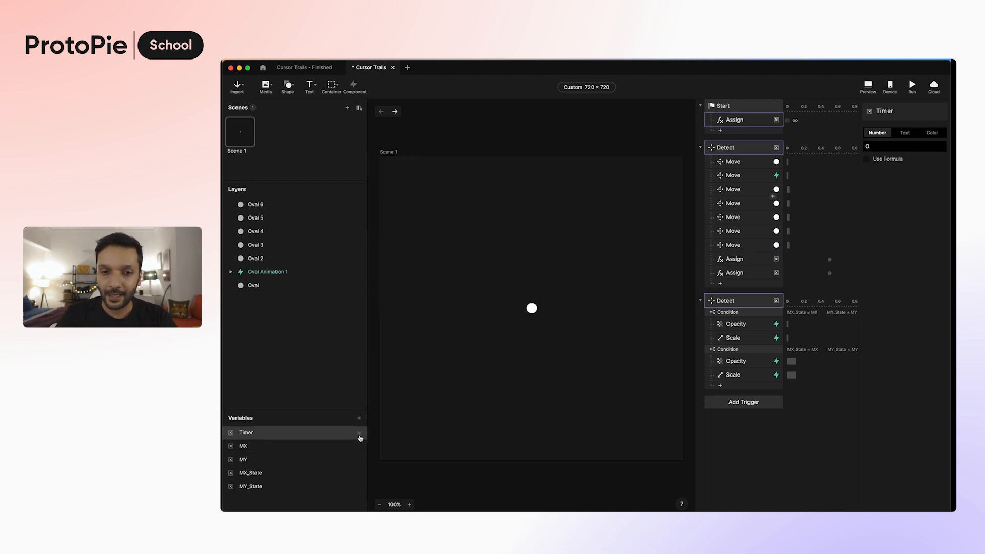
pyautogui.click(868, 87)
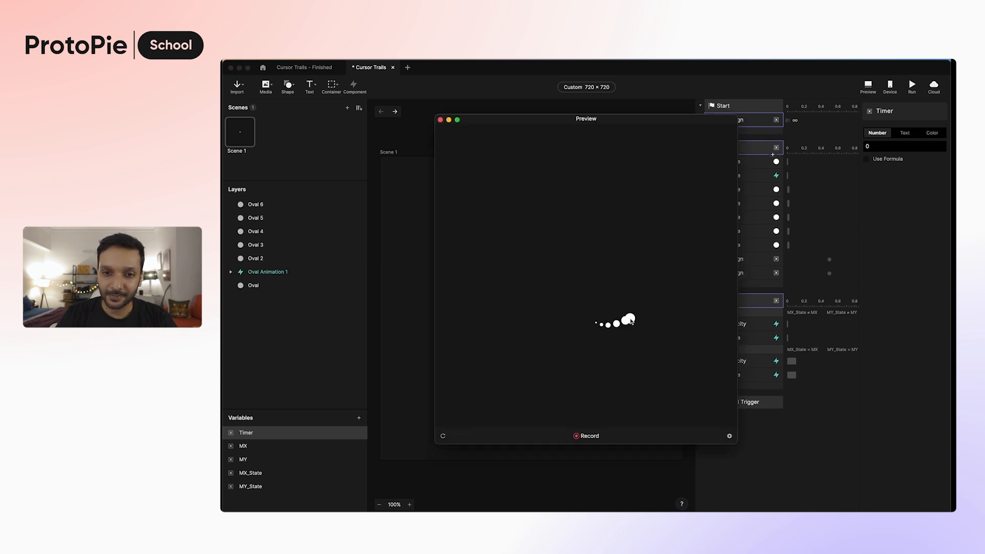